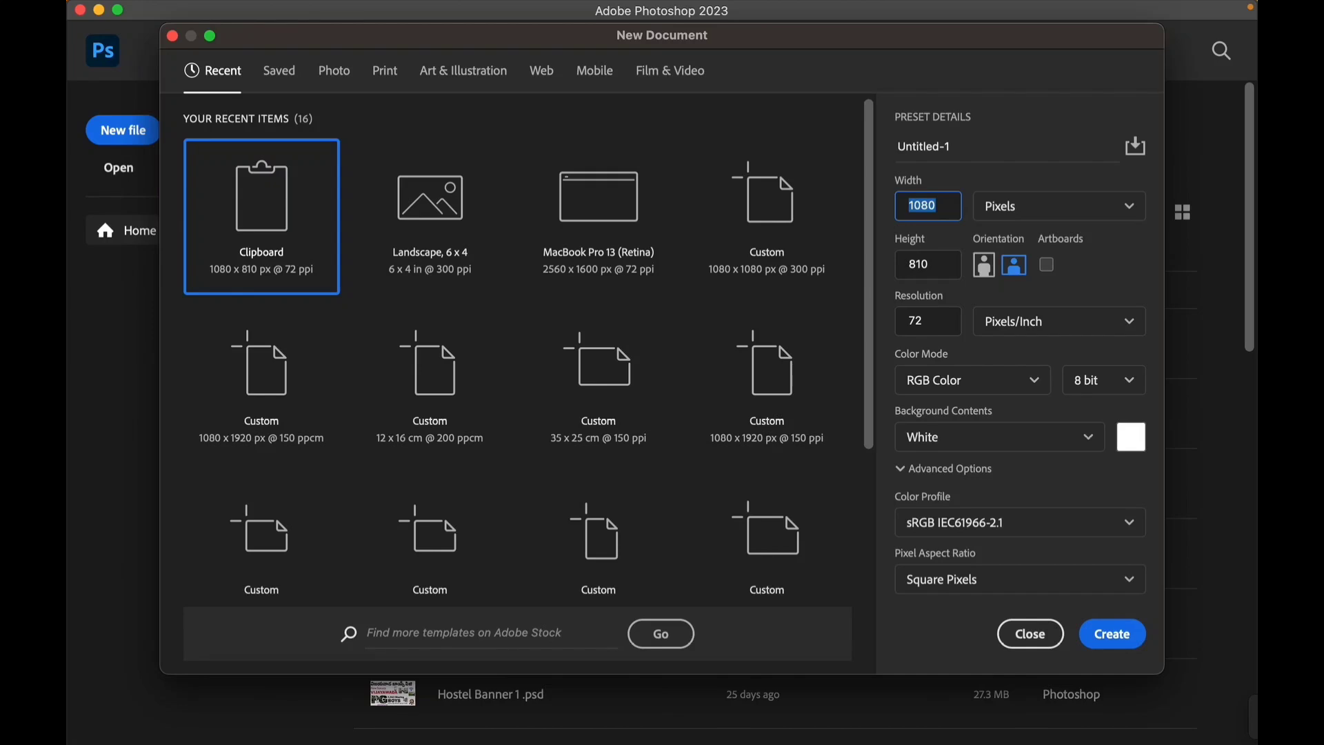
- Set up a new document of 1920 x 1080 pixels named Birthday Banner
{"action": "key", "text": "BackSpace"}
{"action": "type", "text": "1920"}
{"action": "key", "text": "Tab"}
{"action": "type", "text": "1080"}
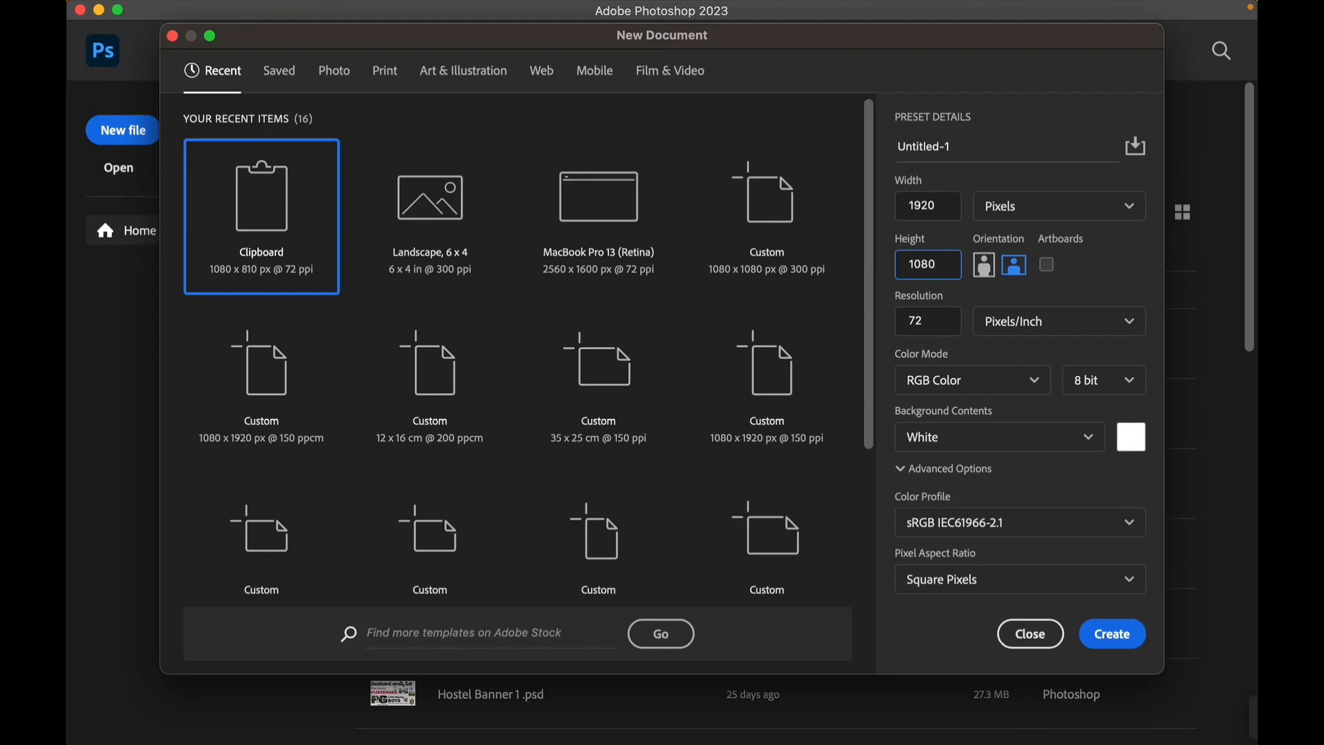
{"action": "left_click", "coordinate": [924, 146]}
{"action": "type", "text": "B"}
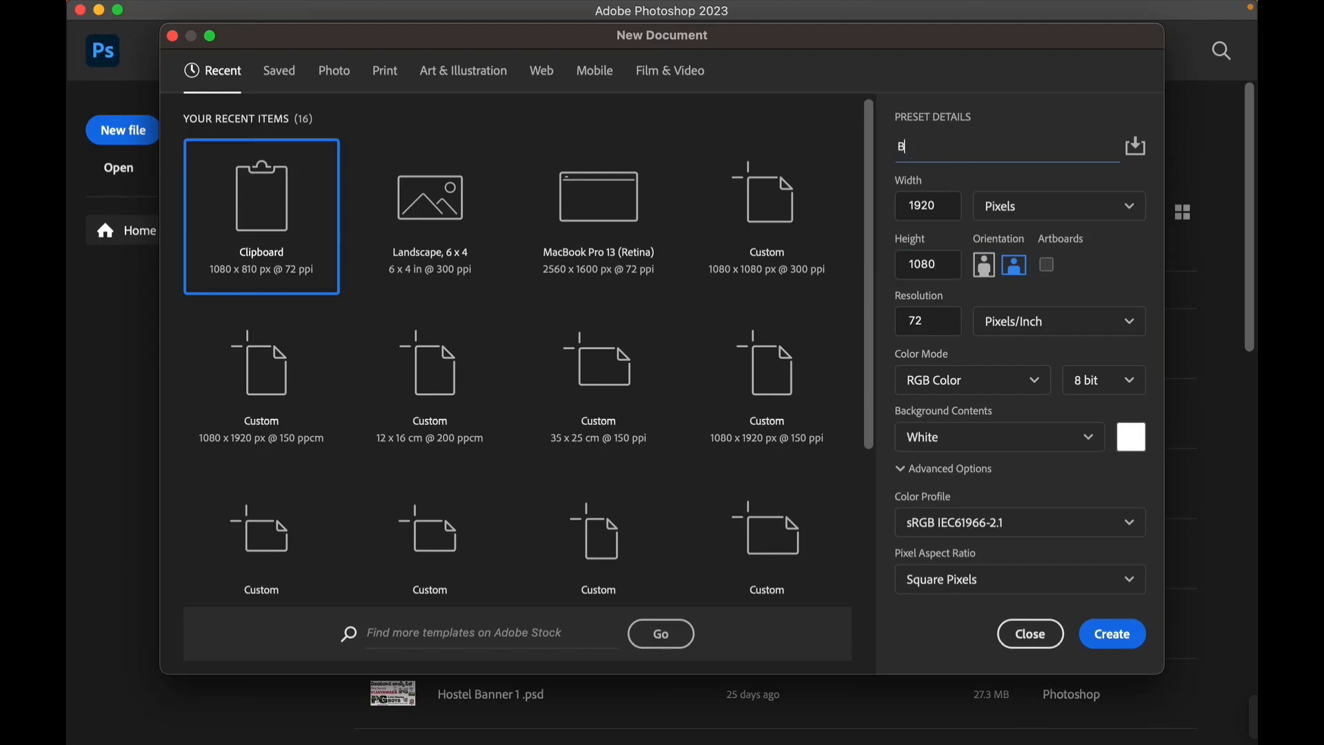
{"action": "type", "text": "irthday Banner"}
- Set the resolution to 300 pixels/inch and create the document
{"action": "left_click", "coordinate": [928, 321]}
{"action": "type", "text": "300"}
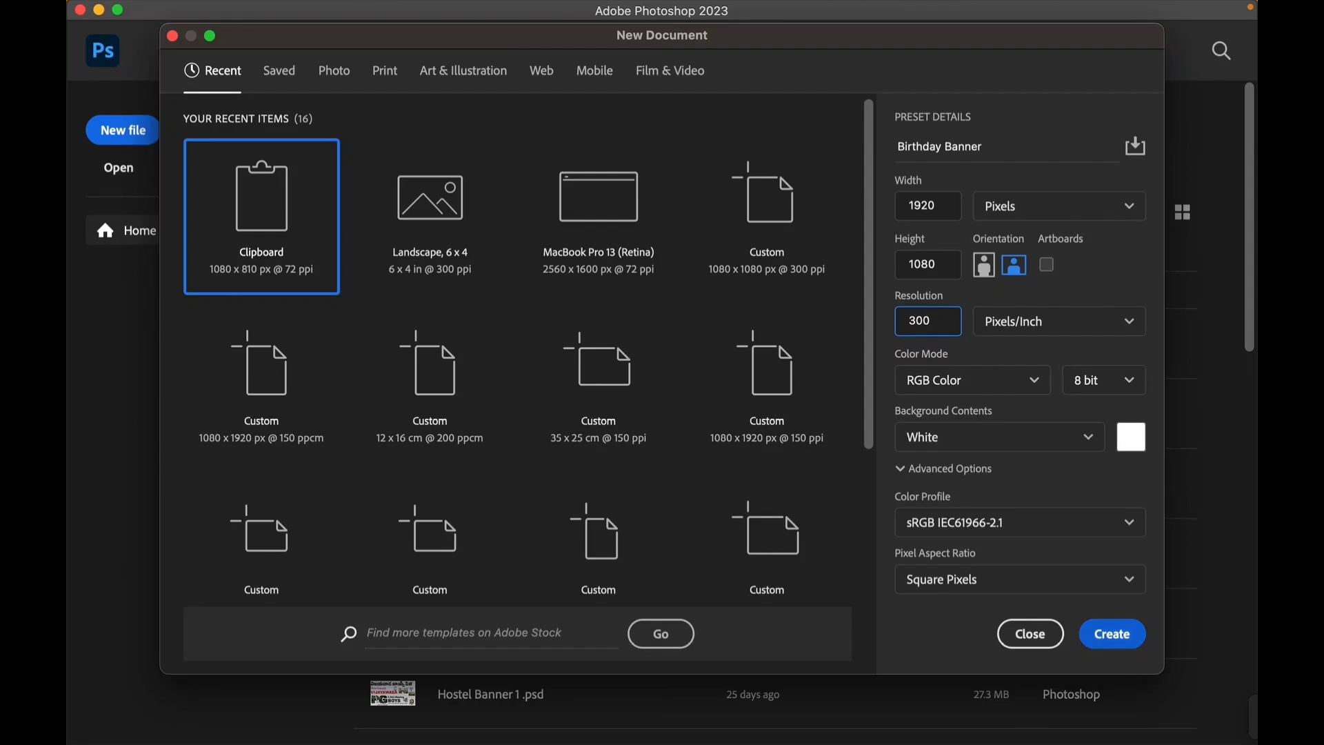
{"action": "left_click", "coordinate": [1112, 633]}
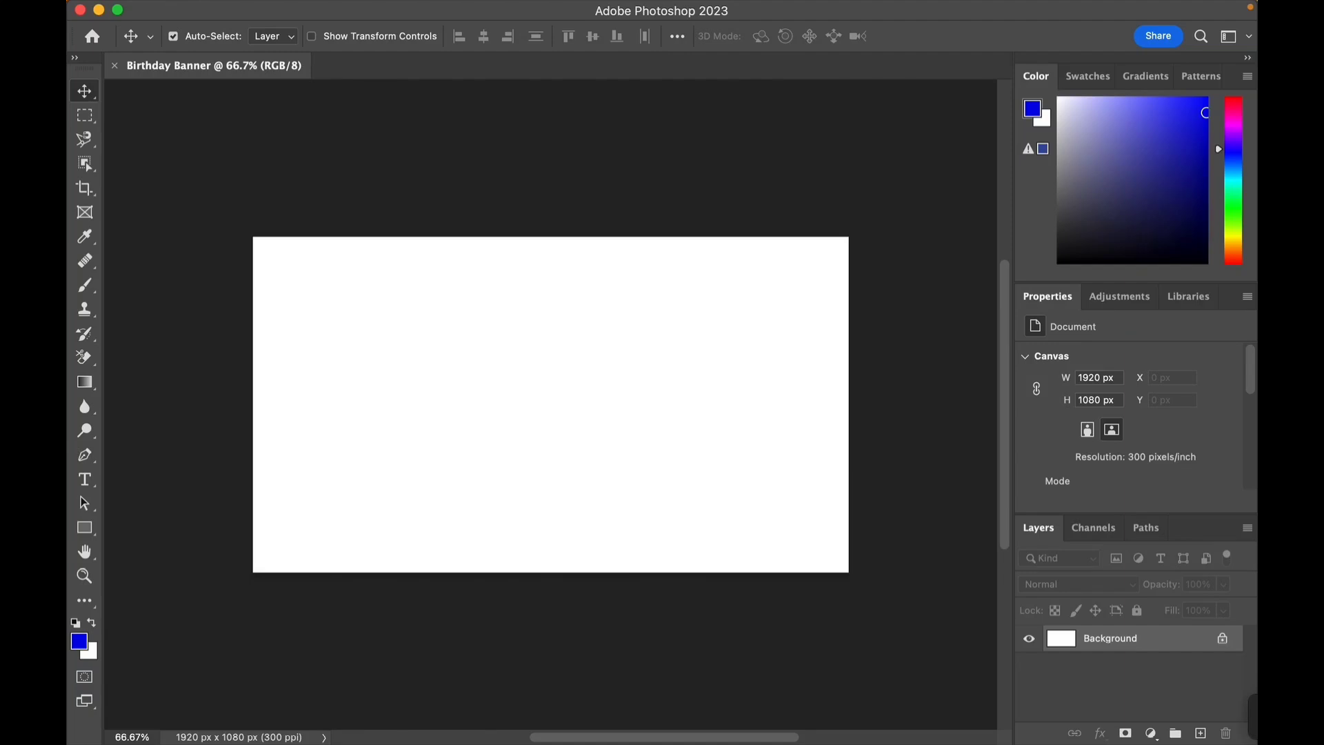
- Add a new empty layer above the background
{"action": "scroll", "coordinate": [551, 405], "scroll_direction": "up", "scroll_amount": 4}
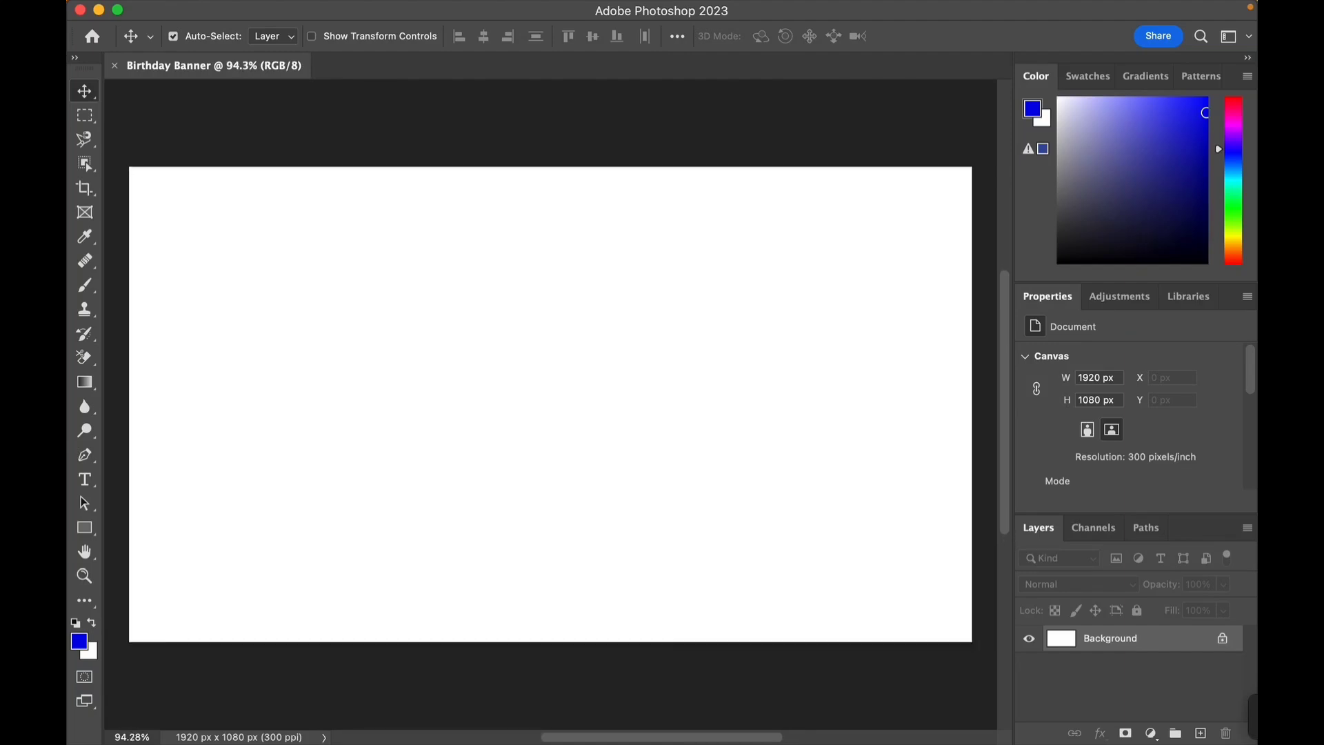
{"action": "key", "text": "super+j"}
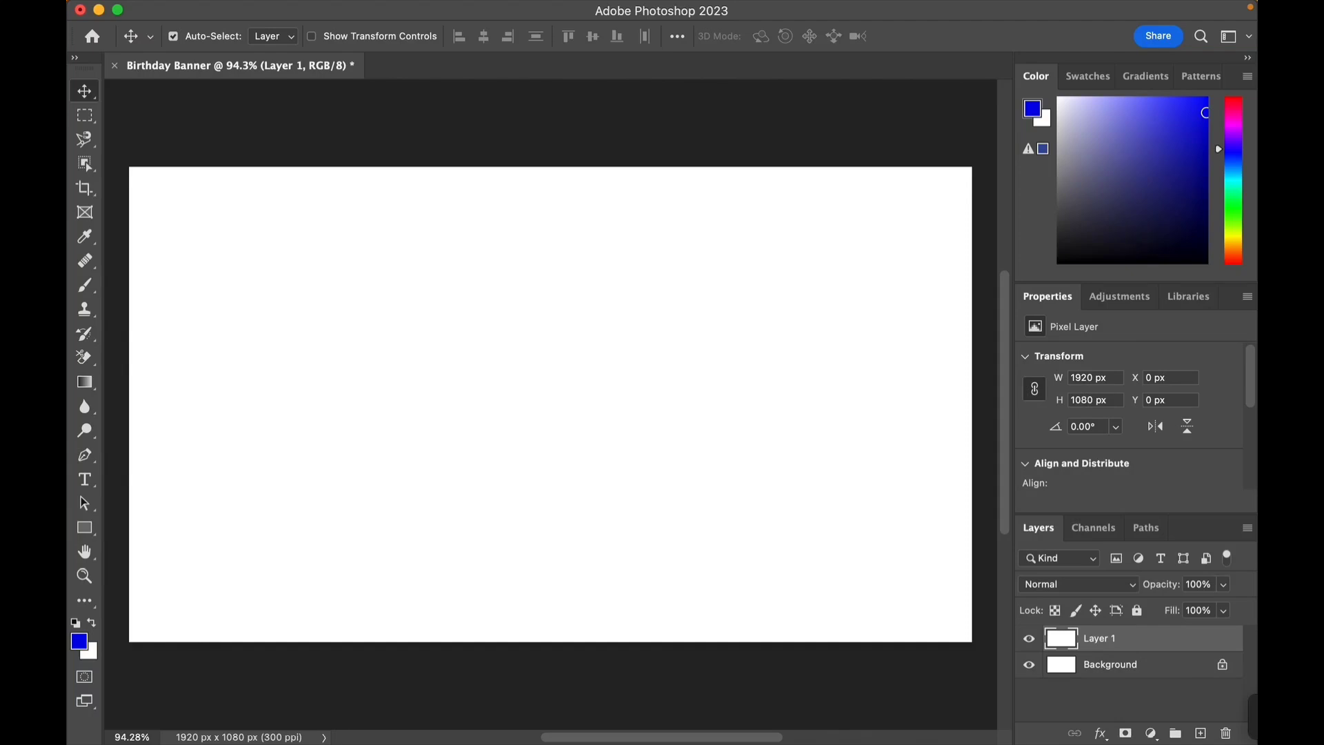
- Switch to Finder's Images folder and select all images except the two background JPGs
{"action": "mouse_move", "coordinate": [568, 743]}
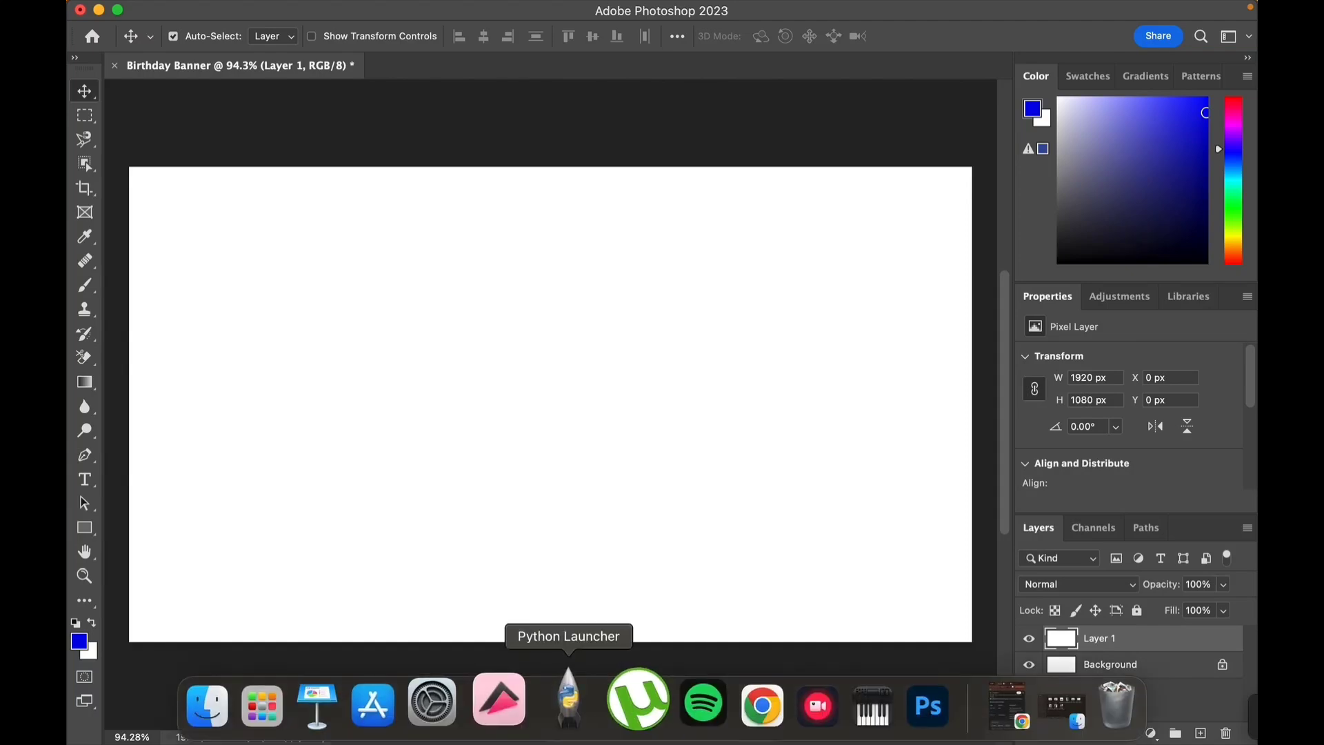
{"action": "left_click", "coordinate": [229, 700]}
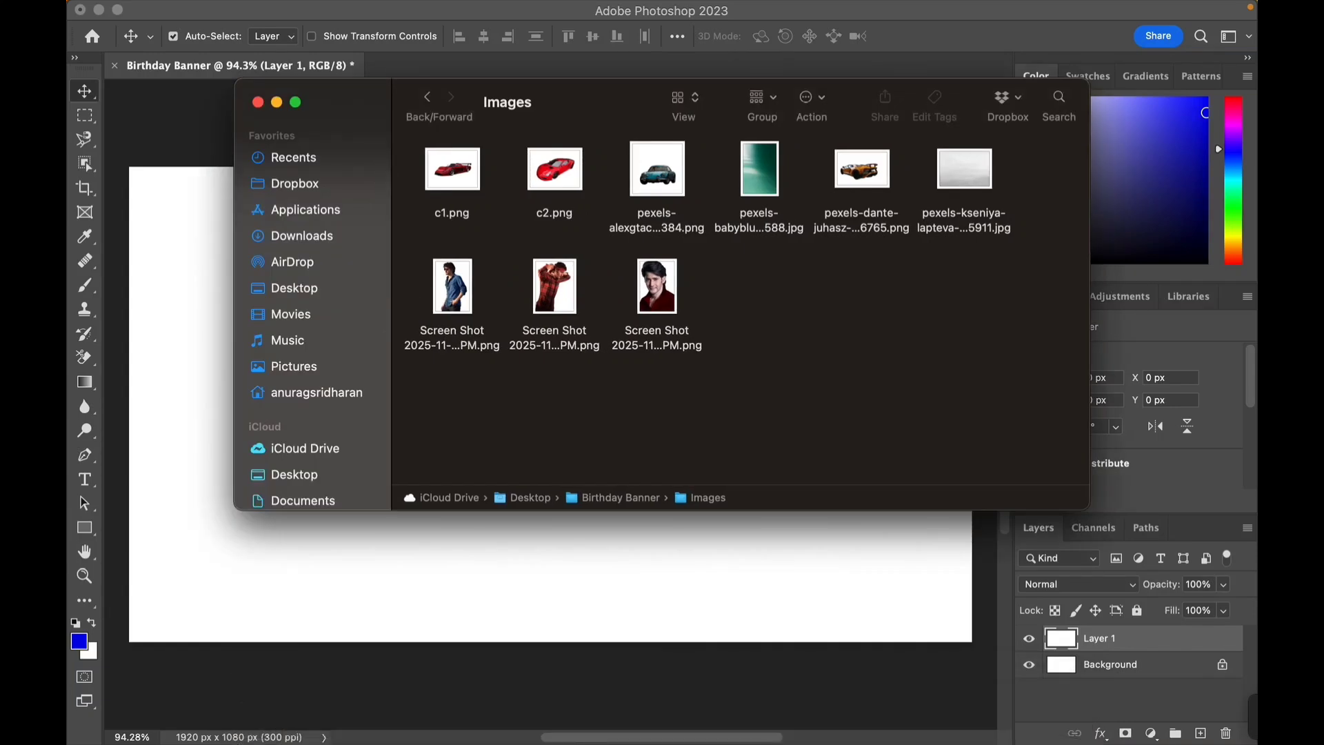
{"action": "key", "text": "super+a"}
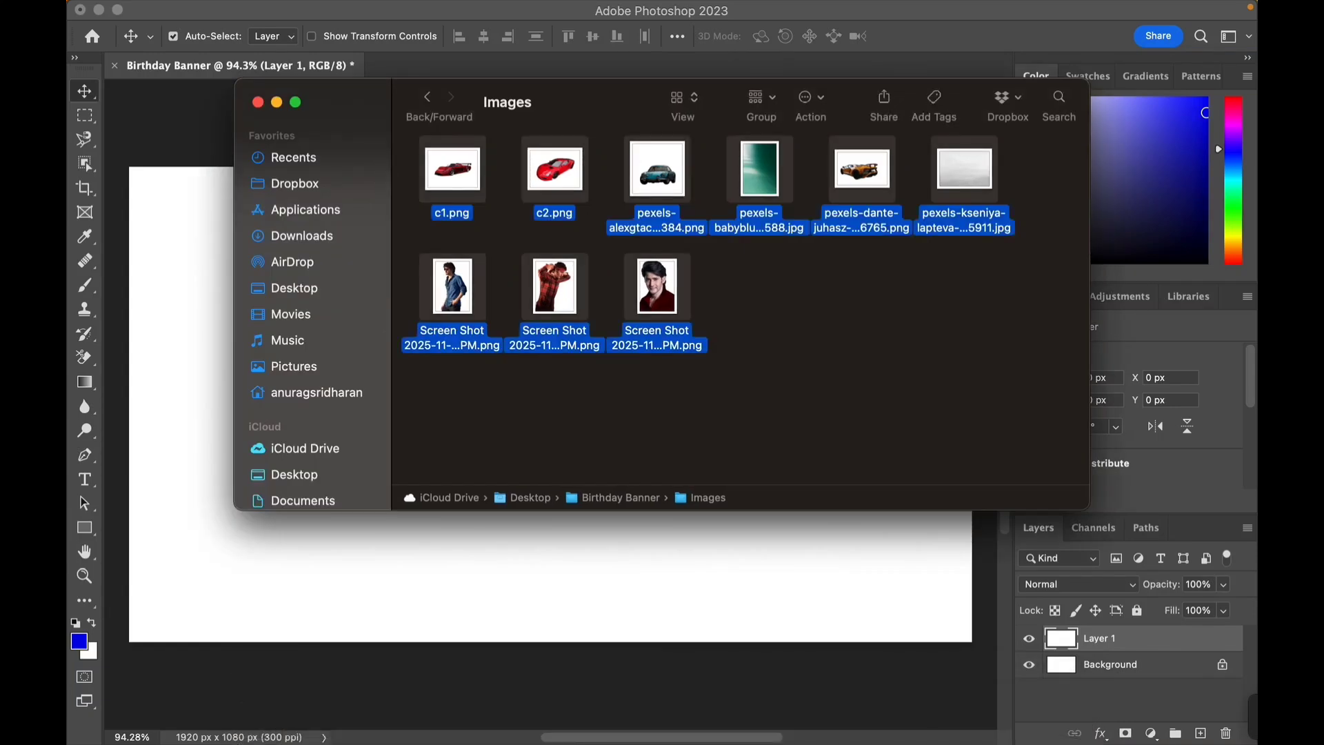
{"action": "left_click", "coordinate": [759, 170], "text": "super"}
{"action": "left_click", "coordinate": [964, 170], "text": "super"}
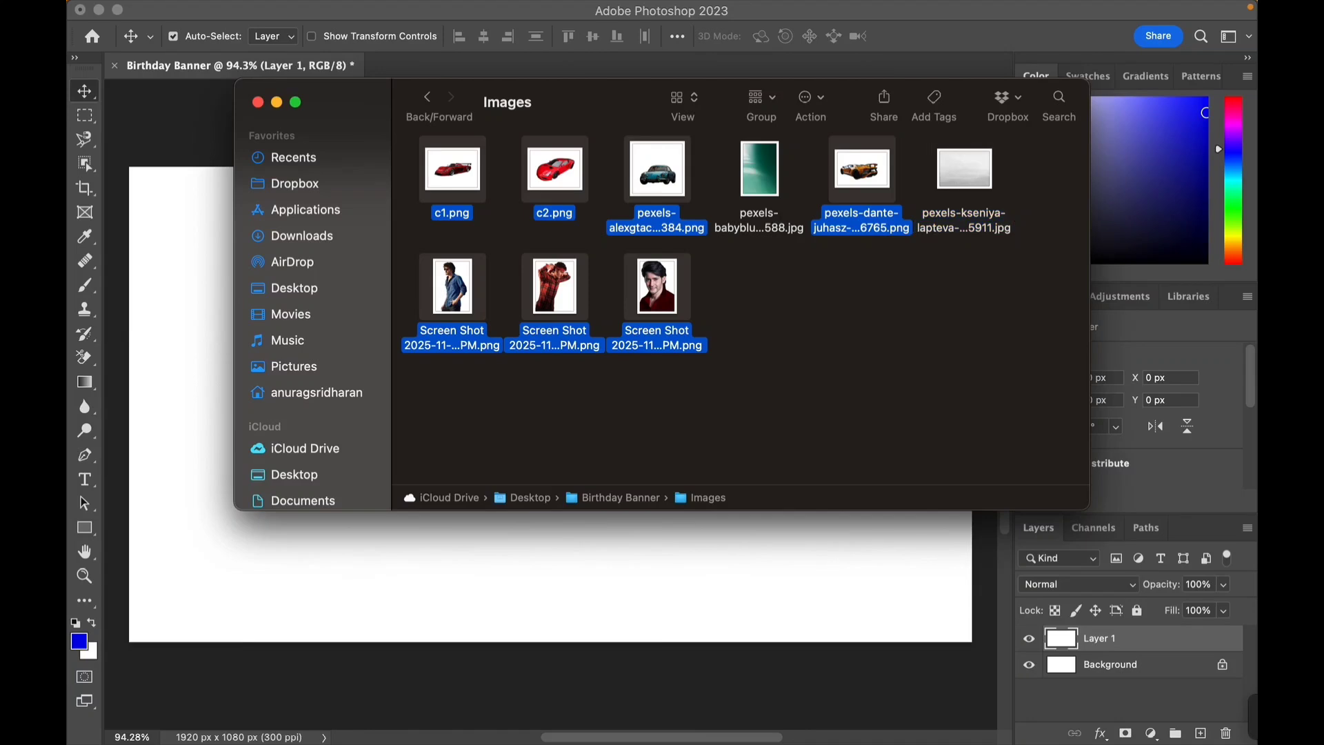
- Place the selected car and portrait images into the banner, committing each placement at its default size
{"action": "left_click_drag", "start_coordinate": [662, 297], "coordinate": [766, 525]}
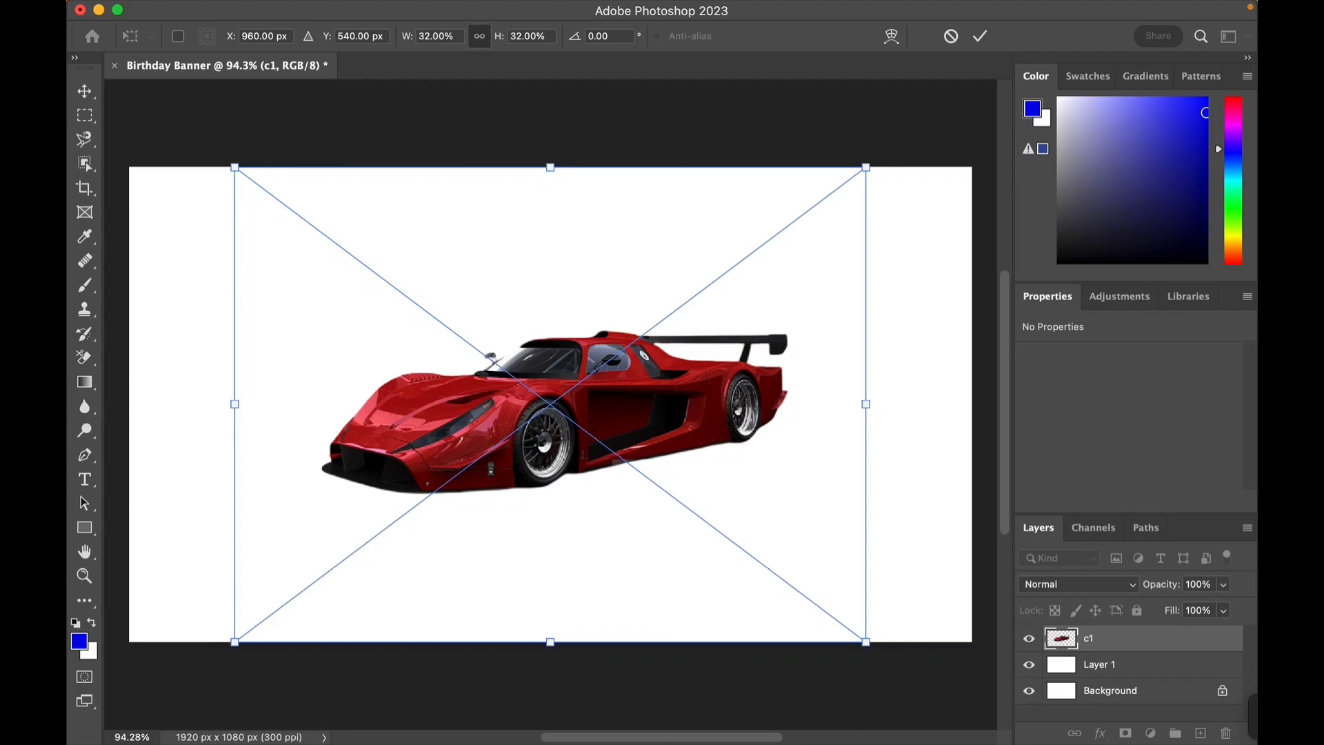
{"action": "key", "text": "Return"}
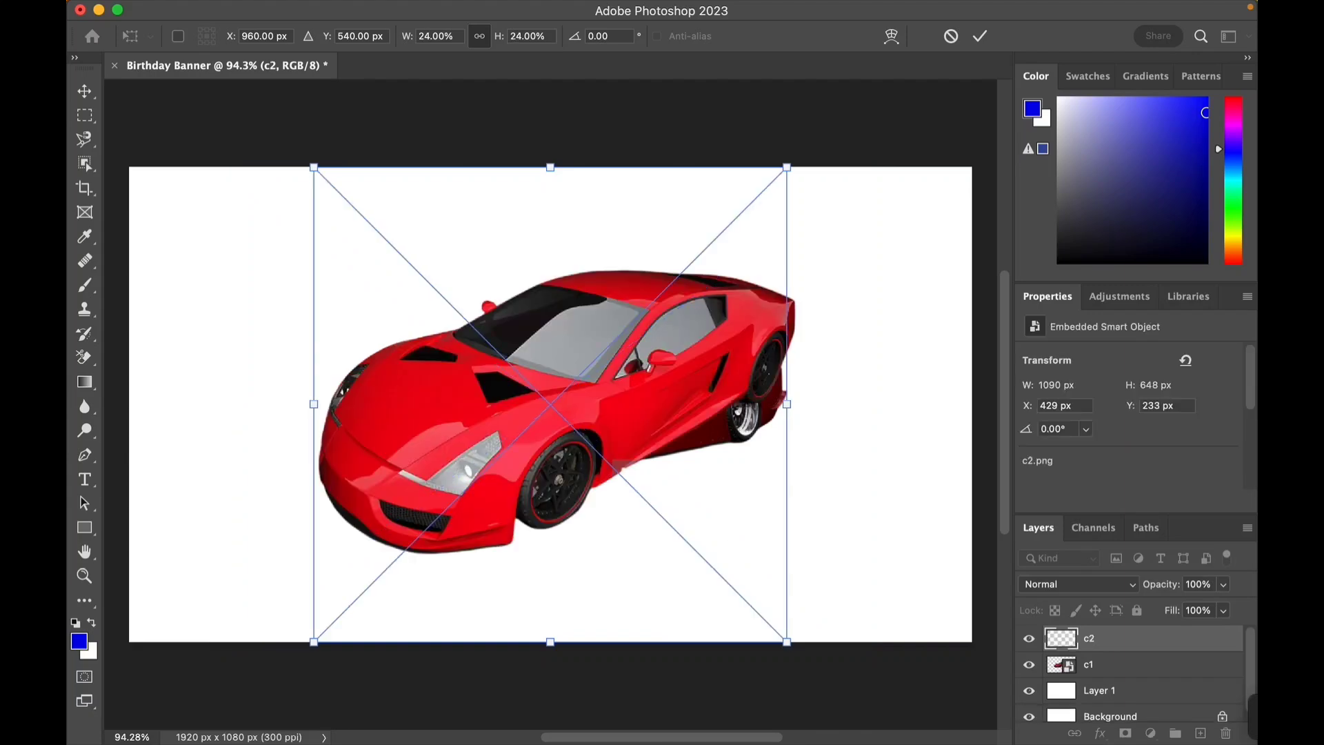
{"action": "key", "text": "Return"}
{"action": "key", "text": "Return"}
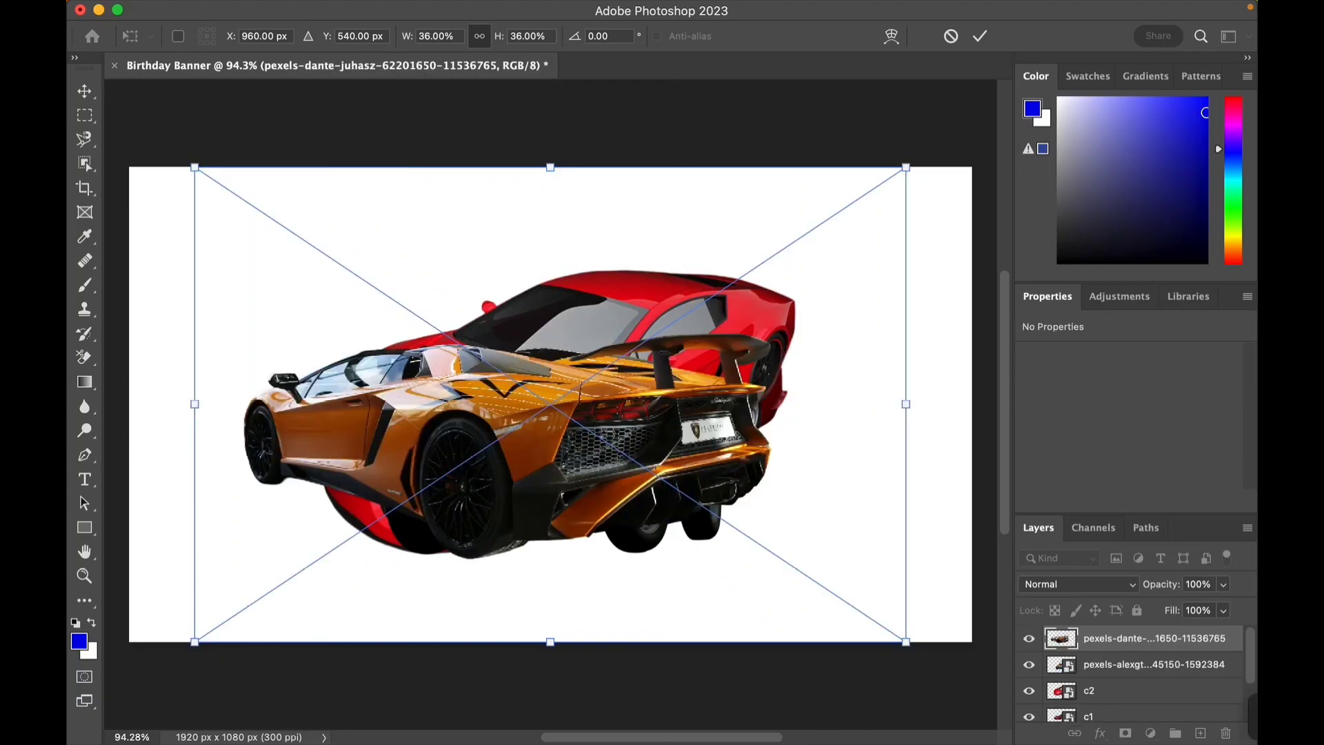
{"action": "key", "text": "Return"}
{"action": "key", "text": "Return"}
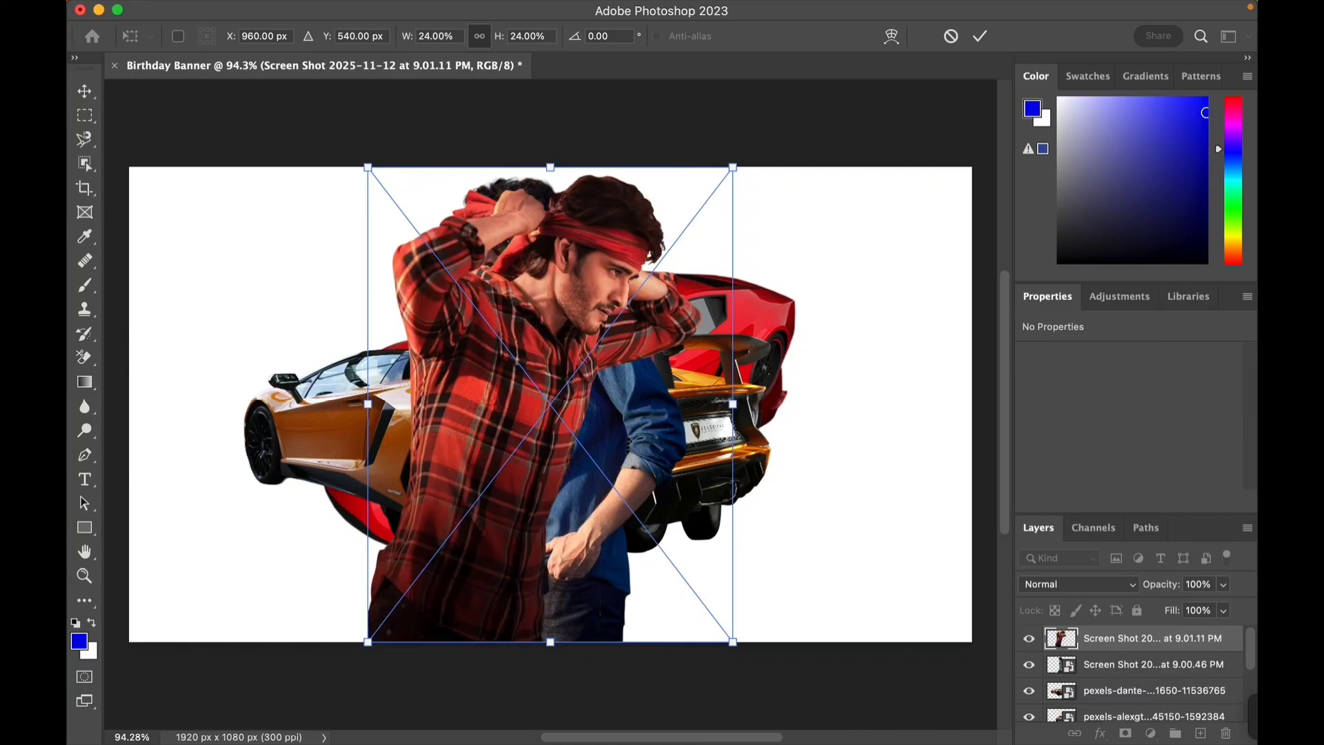
{"action": "key", "text": "Return"}
{"action": "key", "text": "Return"}
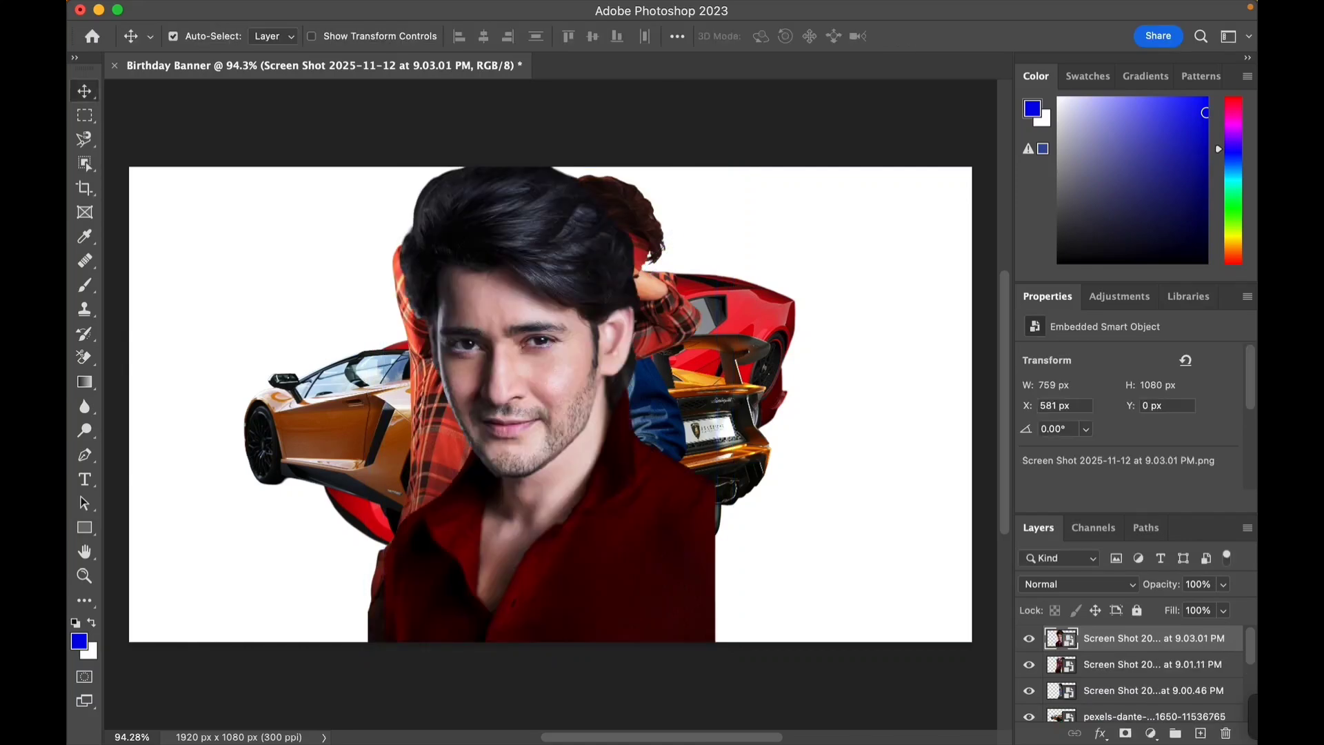
- Hide all the placed car and portrait layers
{"action": "scroll", "coordinate": [1131, 673], "scroll_direction": "down", "scroll_amount": 5}
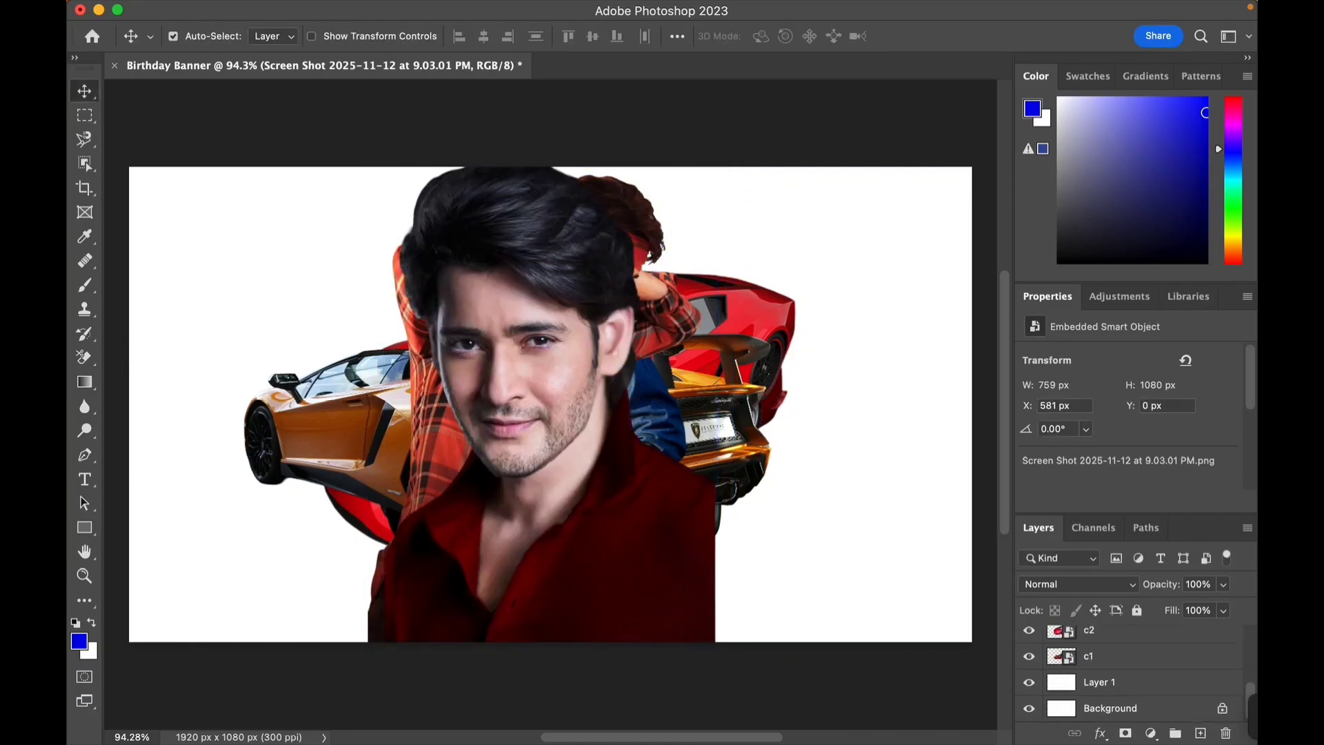
{"action": "left_click", "coordinate": [1029, 656]}
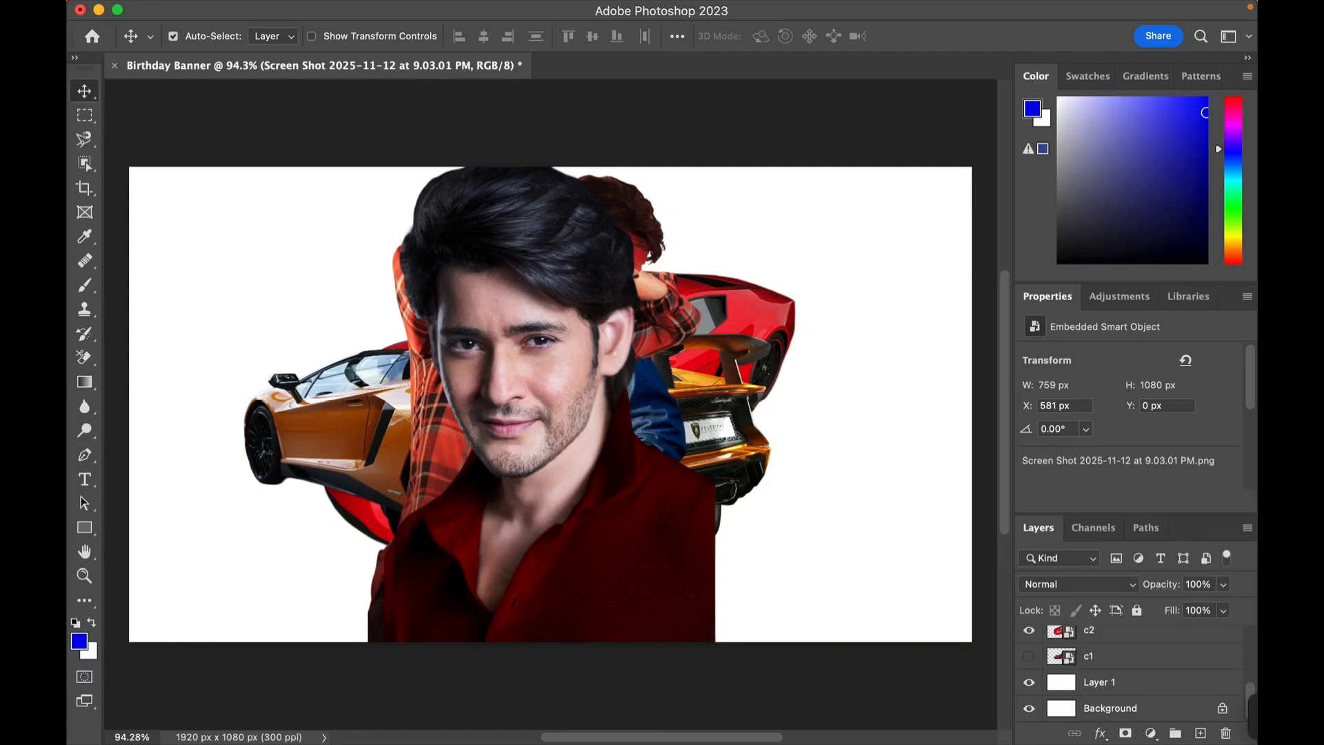
{"action": "scroll", "coordinate": [1131, 673], "scroll_direction": "up", "scroll_amount": 5}
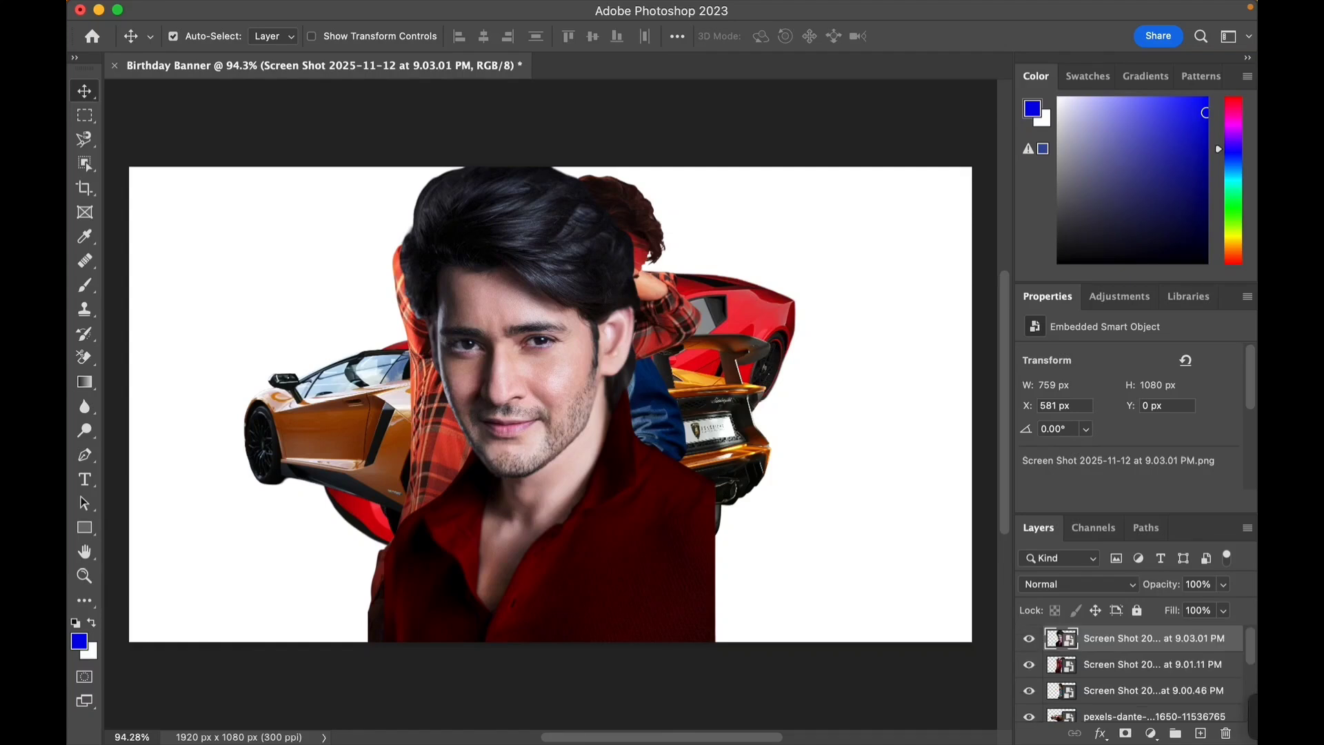
{"action": "left_click", "coordinate": [1029, 638]}
{"action": "left_click", "coordinate": [1029, 664]}
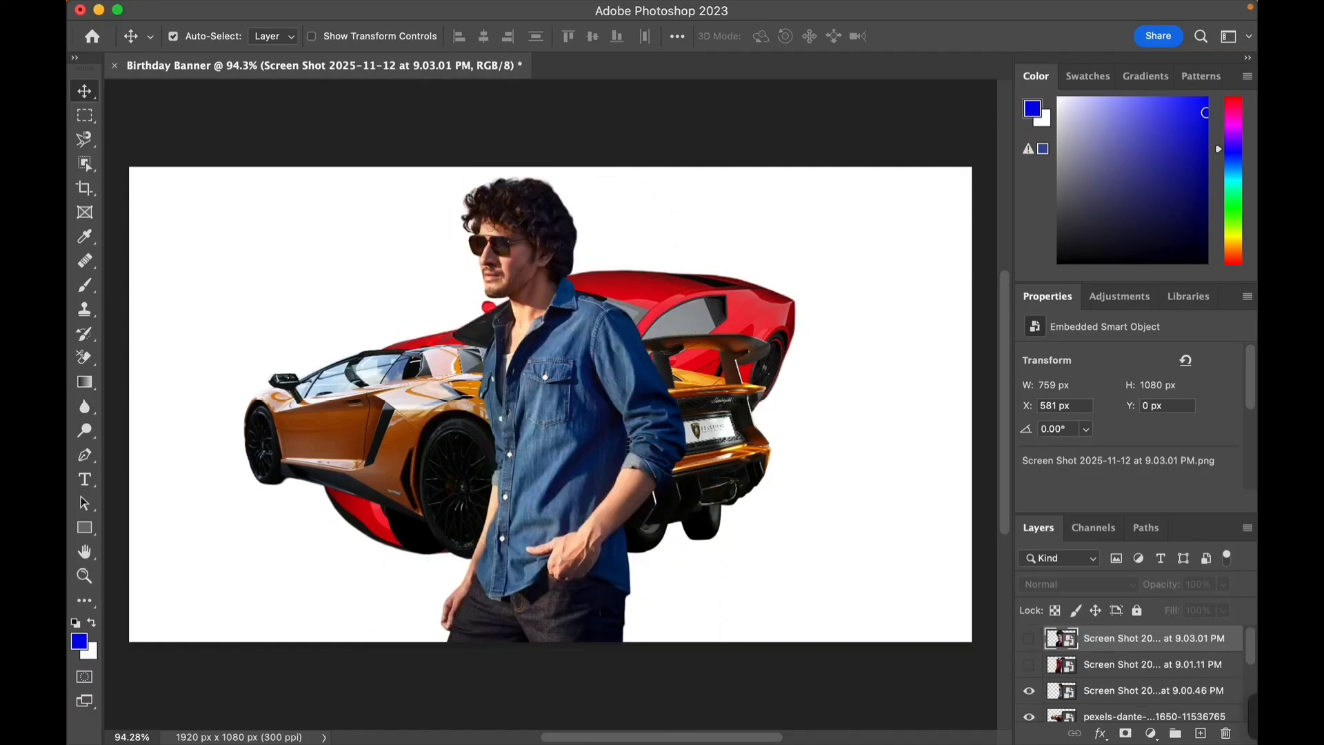
{"action": "left_click", "coordinate": [1029, 691]}
{"action": "scroll", "coordinate": [1131, 674], "scroll_direction": "down", "scroll_amount": 2}
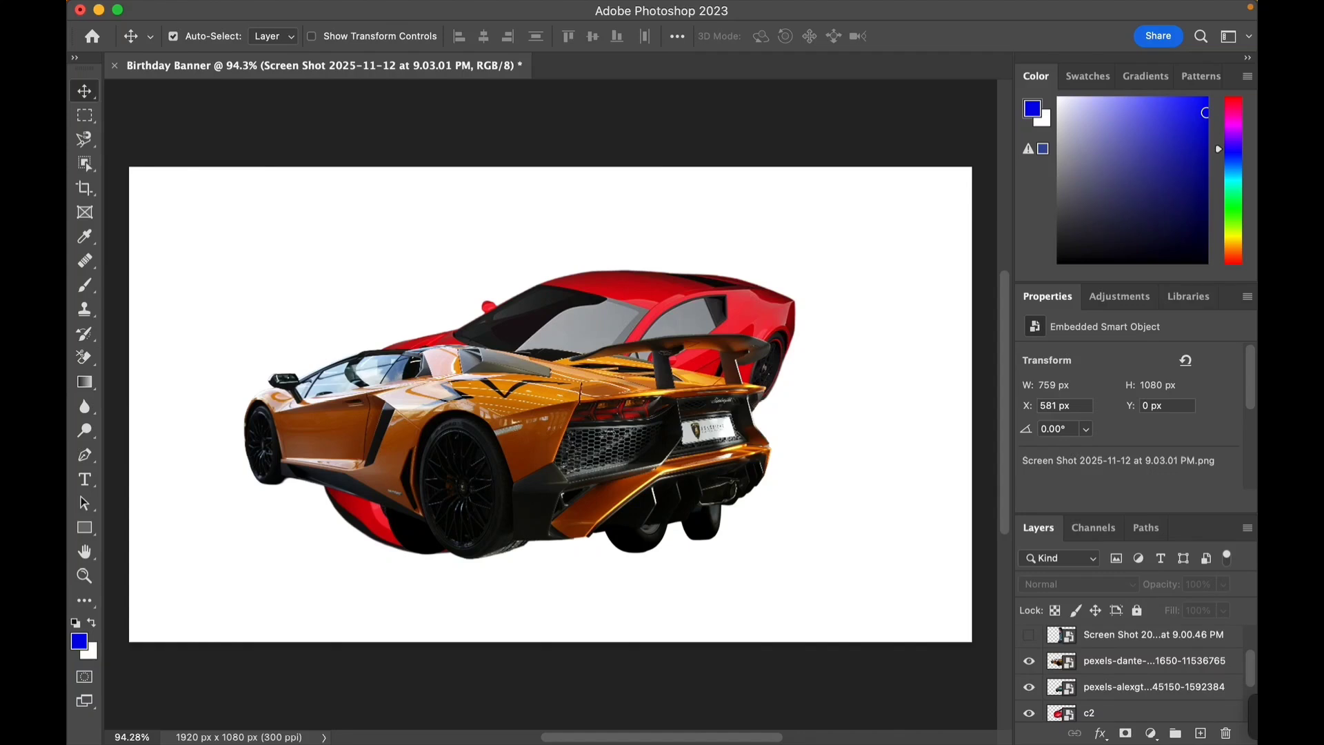
{"action": "left_click", "coordinate": [1030, 661]}
{"action": "left_click", "coordinate": [1029, 687]}
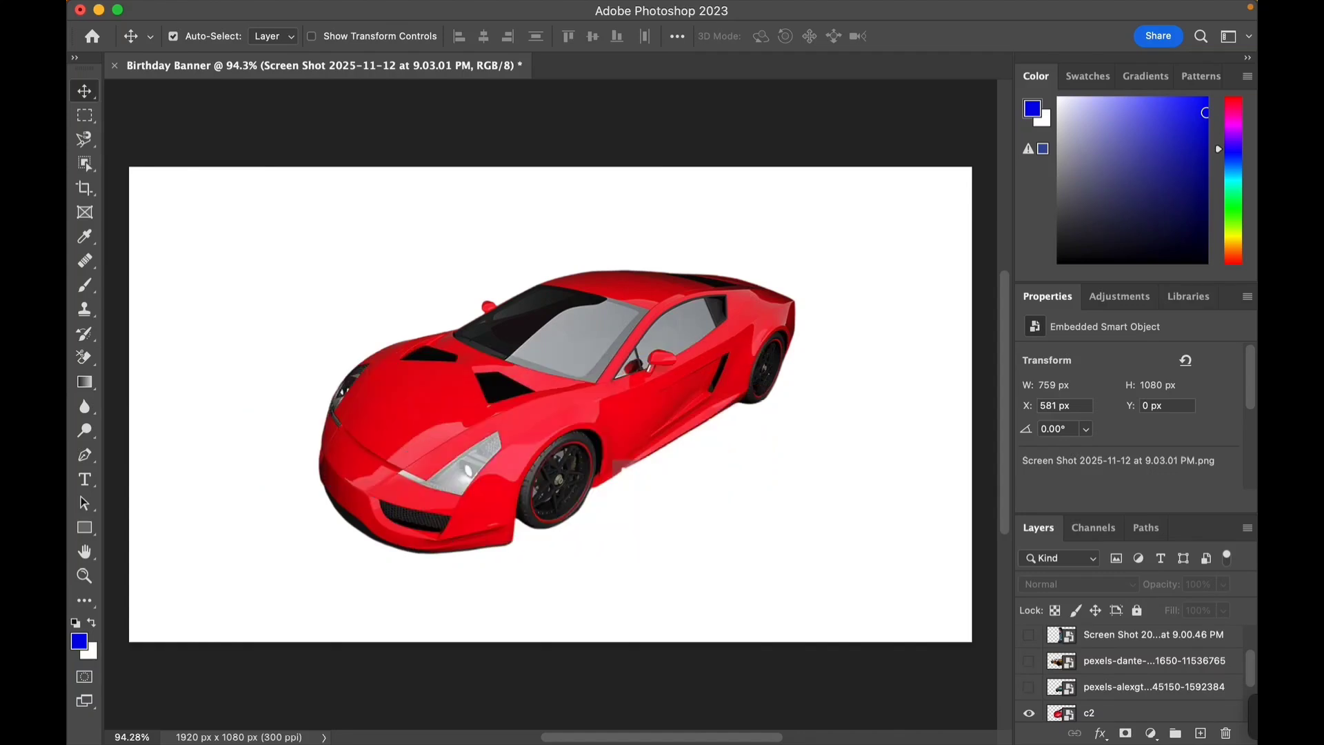
{"action": "left_click", "coordinate": [1029, 712]}
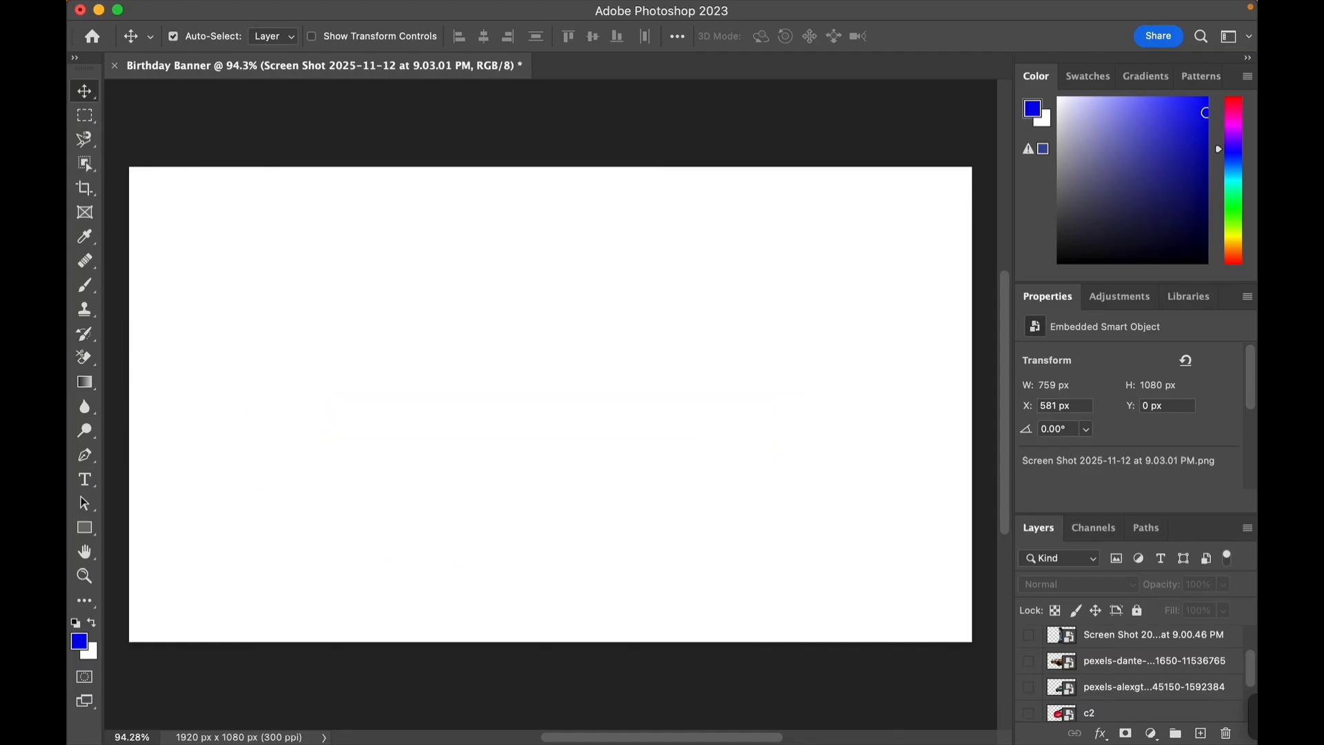
- Show the three portrait layers again, moving the close-up portrait right and the plaid-shirt portrait left
{"action": "scroll", "coordinate": [1132, 676], "scroll_direction": "up", "scroll_amount": 2}
{"action": "left_click", "coordinate": [1029, 638]}
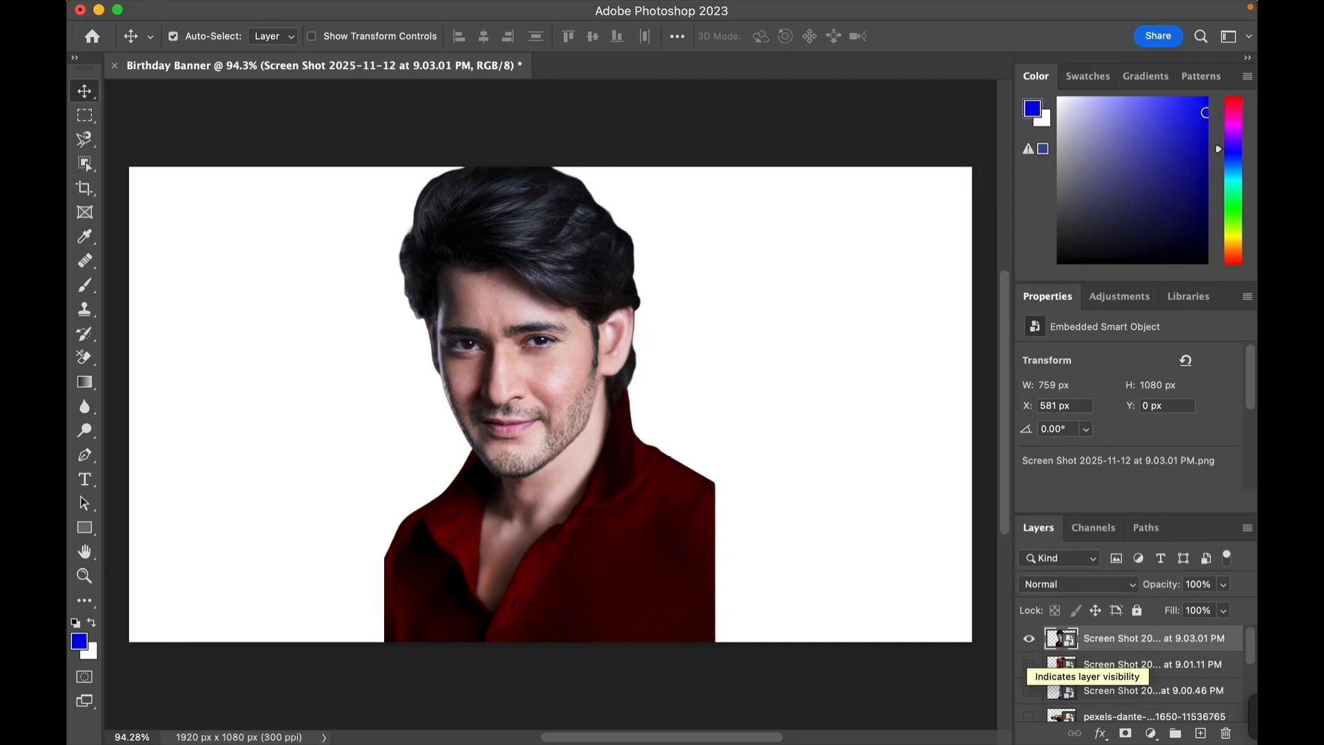
{"action": "left_click", "coordinate": [1029, 665]}
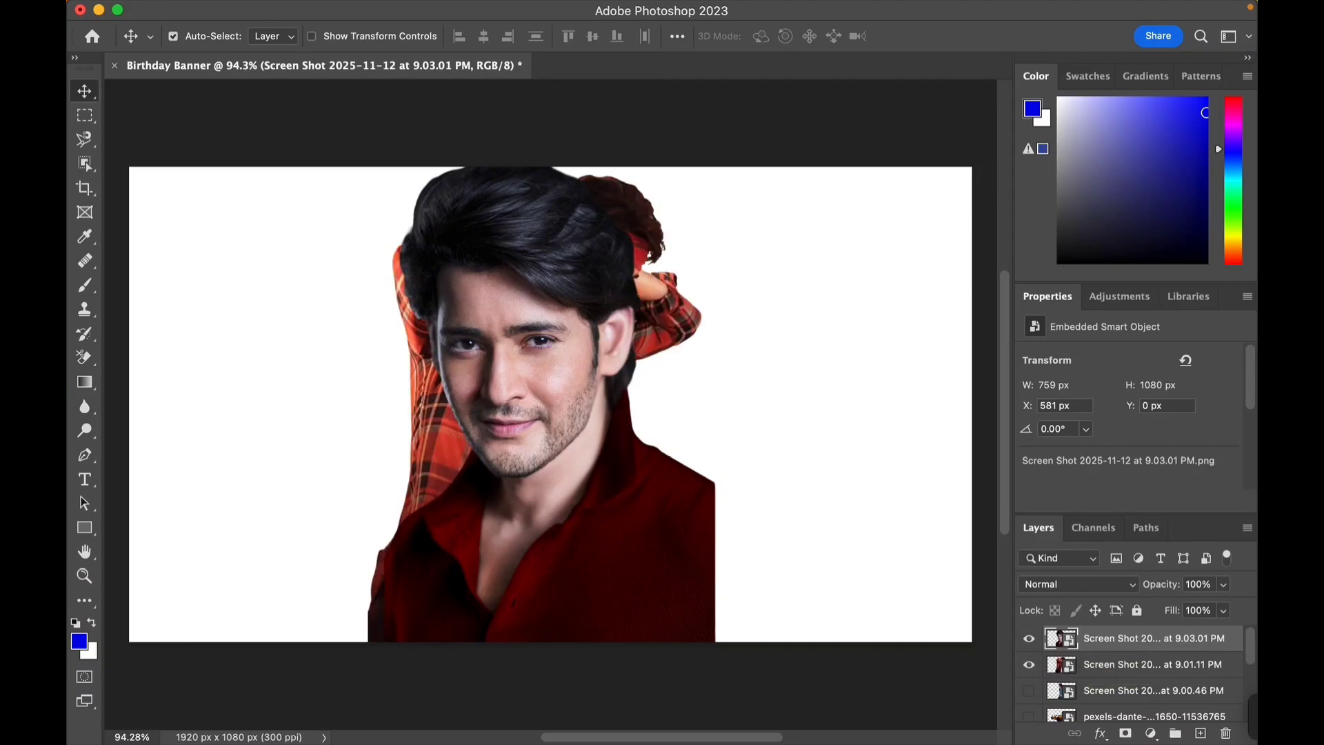
{"action": "left_click", "coordinate": [1030, 691]}
{"action": "left_click_drag", "start_coordinate": [656, 366], "coordinate": [776, 362]}
{"action": "left_click_drag", "start_coordinate": [583, 345], "coordinate": [388, 345]}
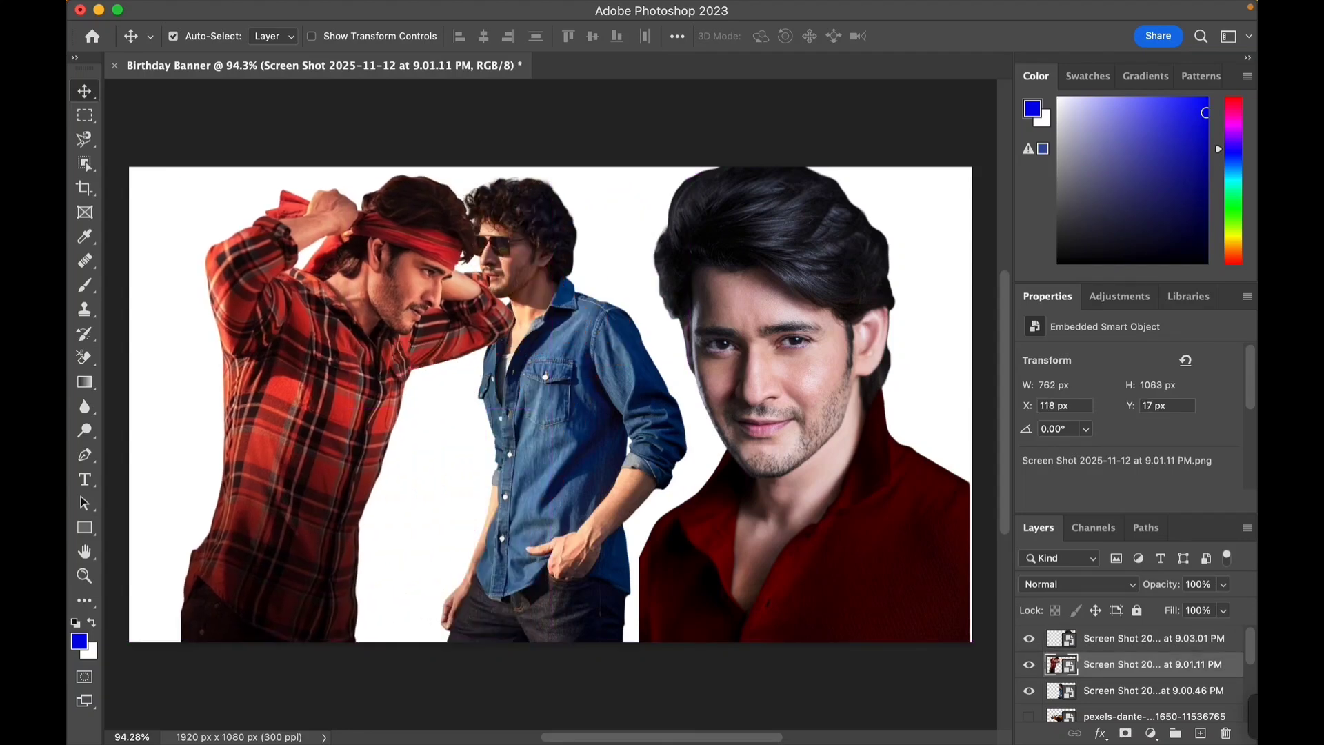
- Choose the Brush tool with a soft round brush set to 412 px
{"action": "key", "text": "super+minus"}
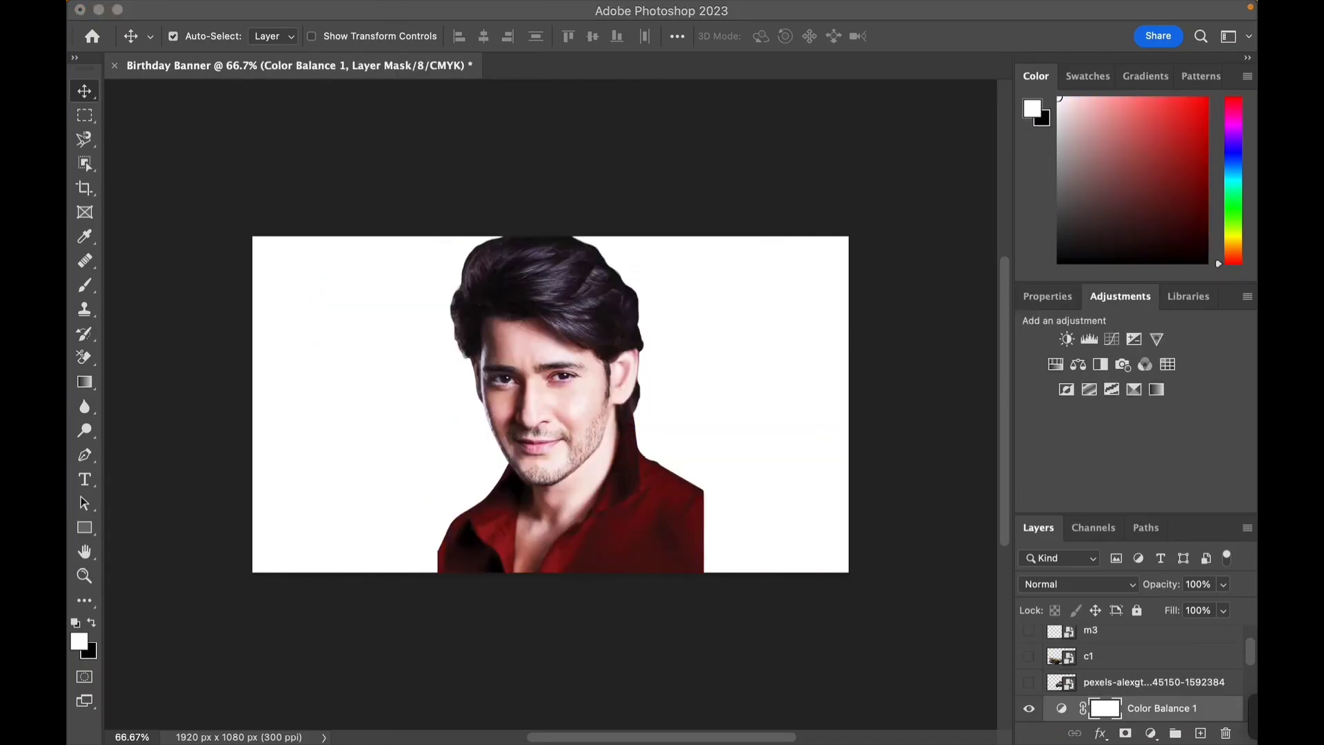
{"action": "left_click", "coordinate": [84, 285]}
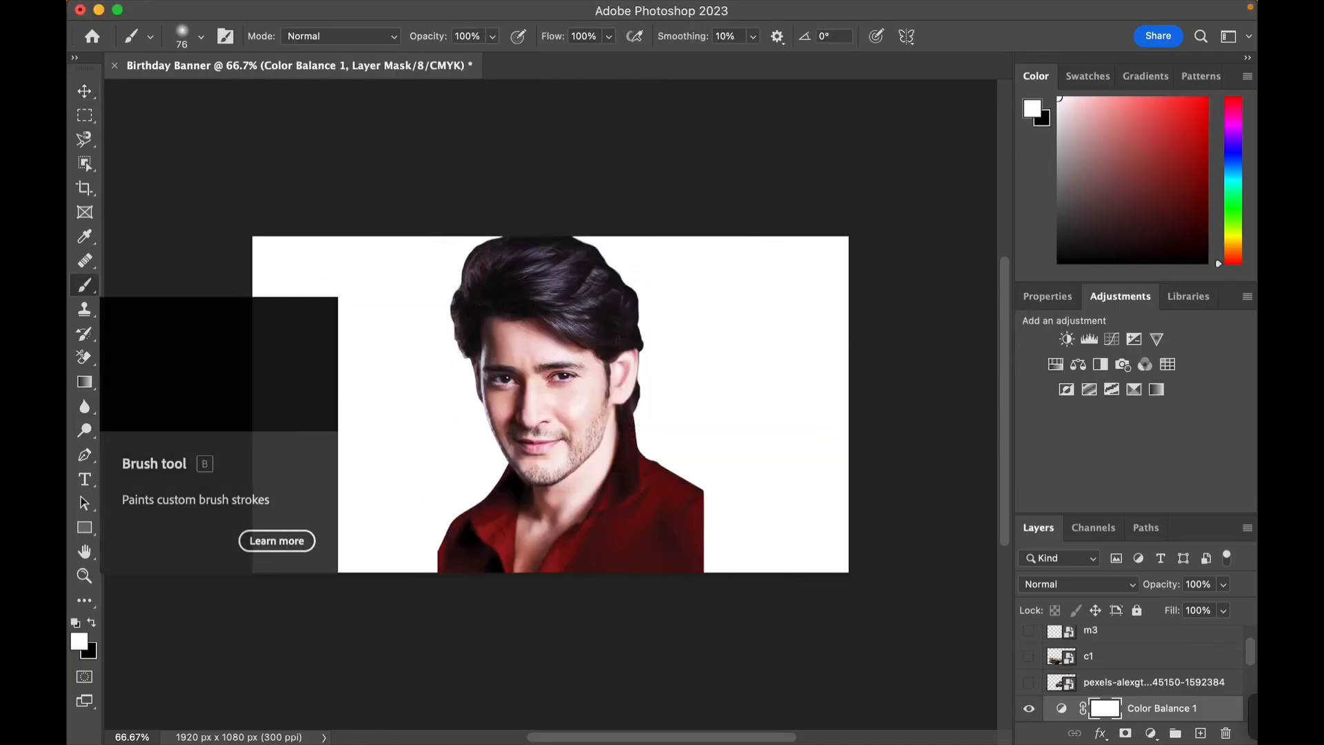
{"action": "left_click", "coordinate": [201, 35]}
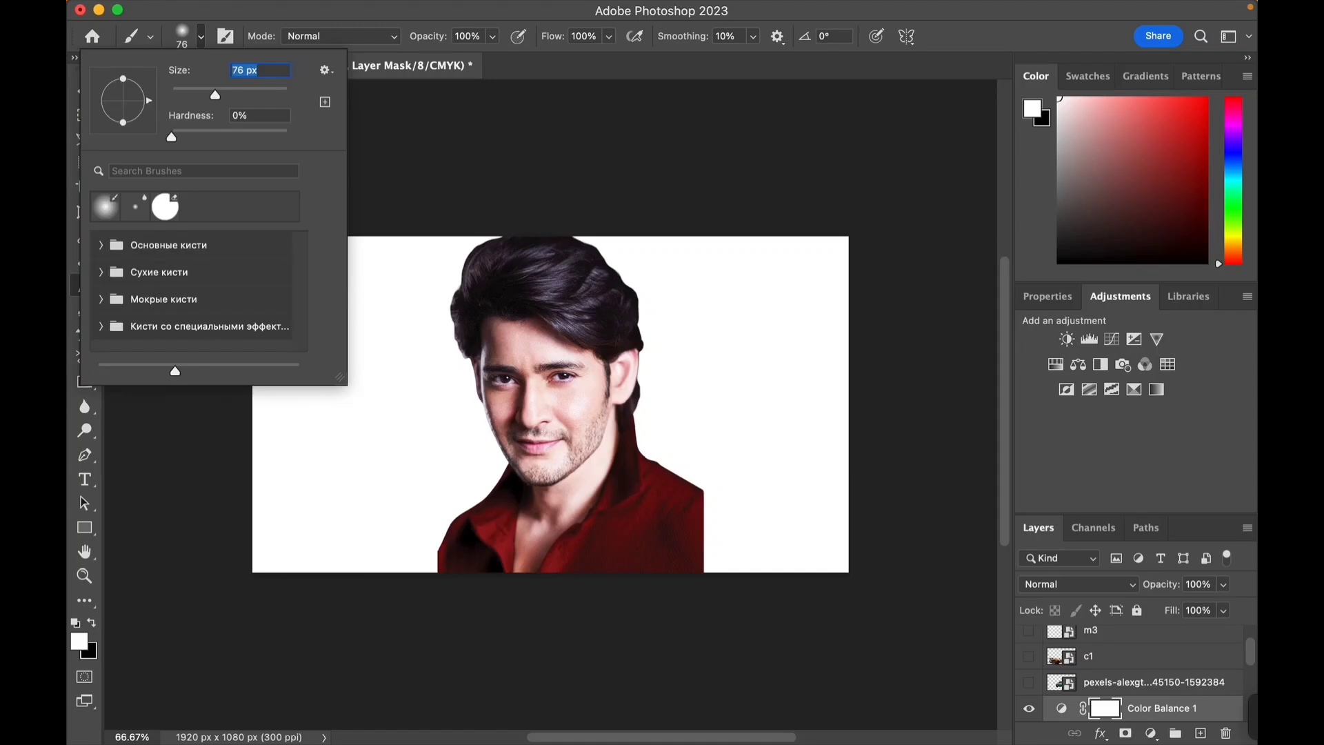
{"action": "left_click_drag", "start_coordinate": [215, 95], "coordinate": [271, 95]}
{"action": "left_click", "coordinate": [105, 207]}
{"action": "key", "text": "Return"}
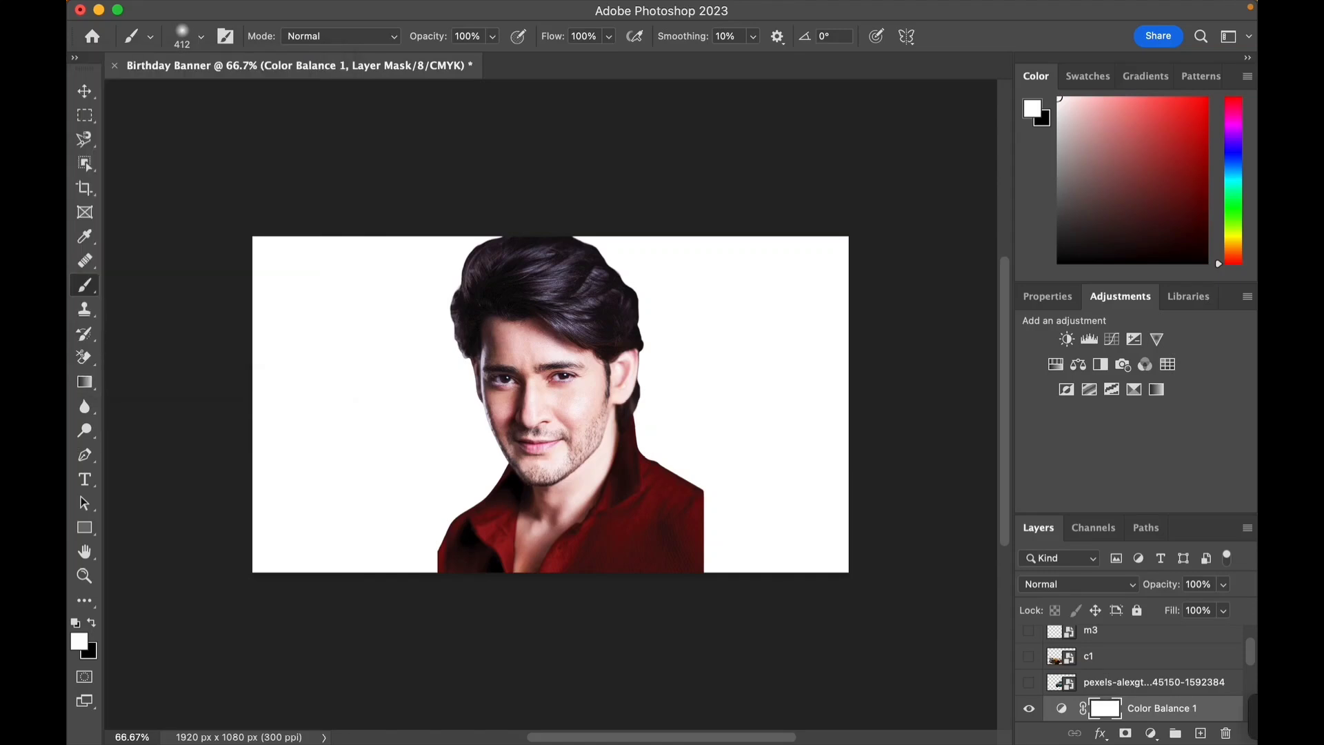
- Set the foreground colour to e74747 in the Color Picker
{"action": "left_click", "coordinate": [79, 642]}
{"action": "left_click", "coordinate": [651, 157]}
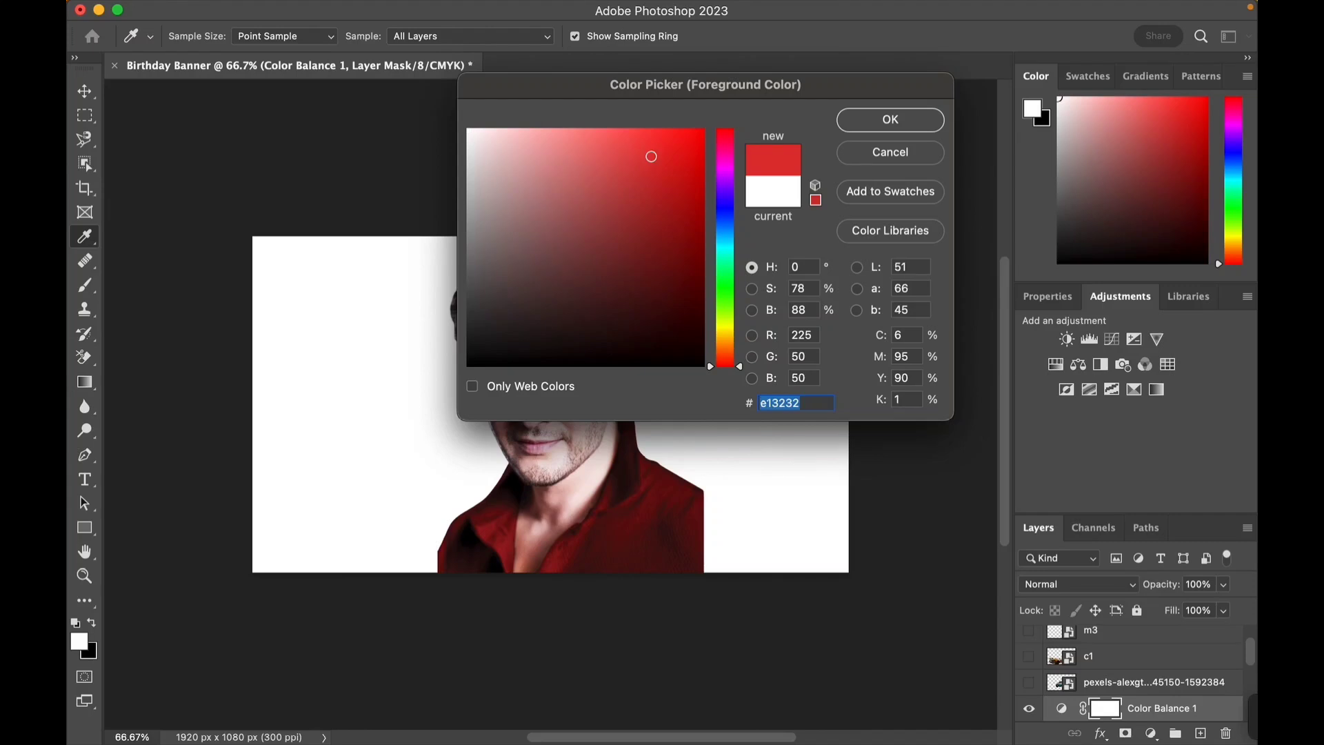
{"action": "left_click", "coordinate": [639, 225]}
{"action": "left_click", "coordinate": [632, 150]}
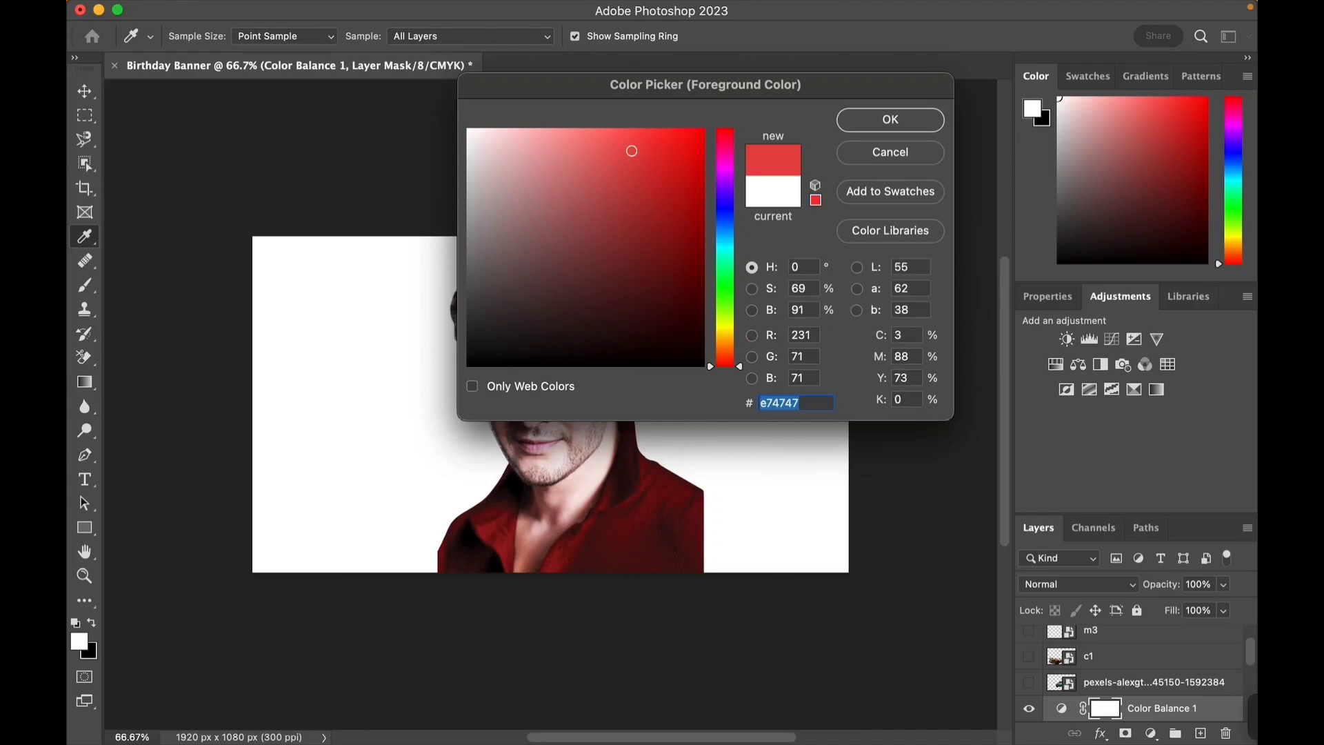
{"action": "key", "text": "Return"}
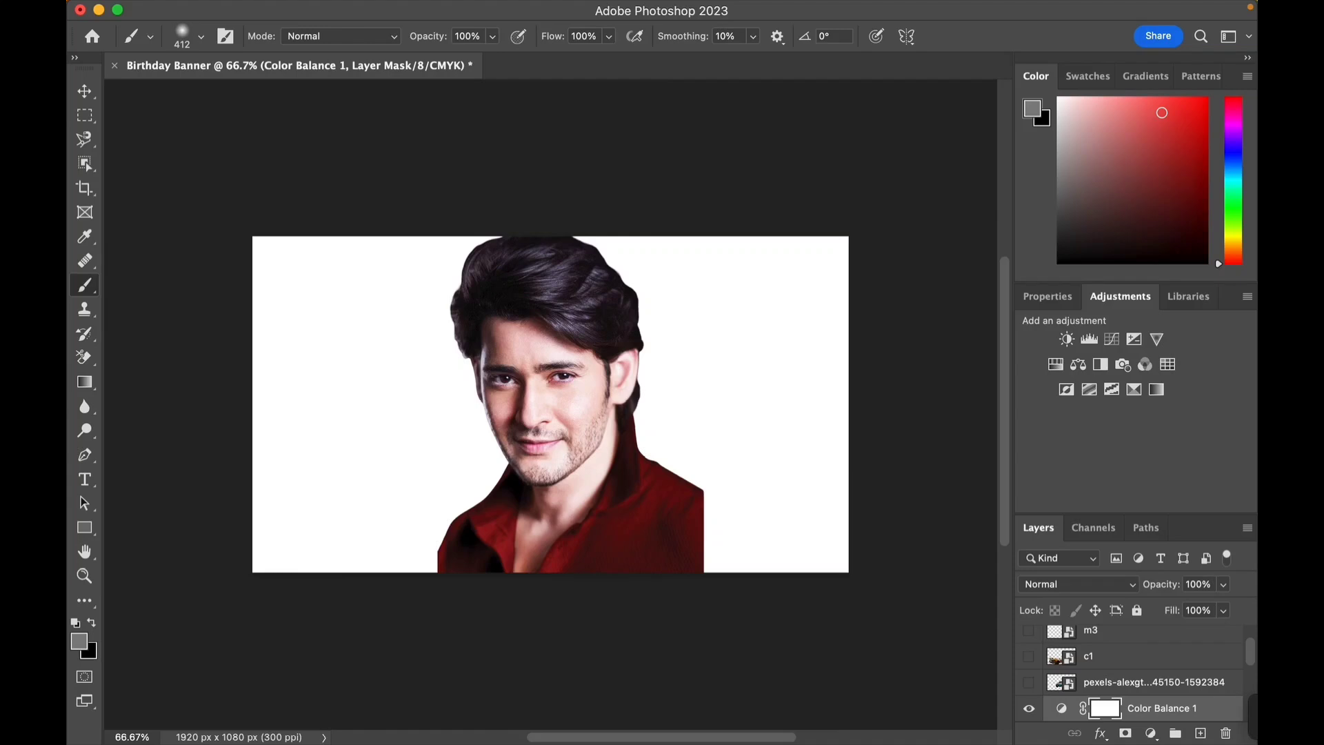
- Increase the brush hardness in the brush settings
{"action": "left_click", "coordinate": [201, 36]}
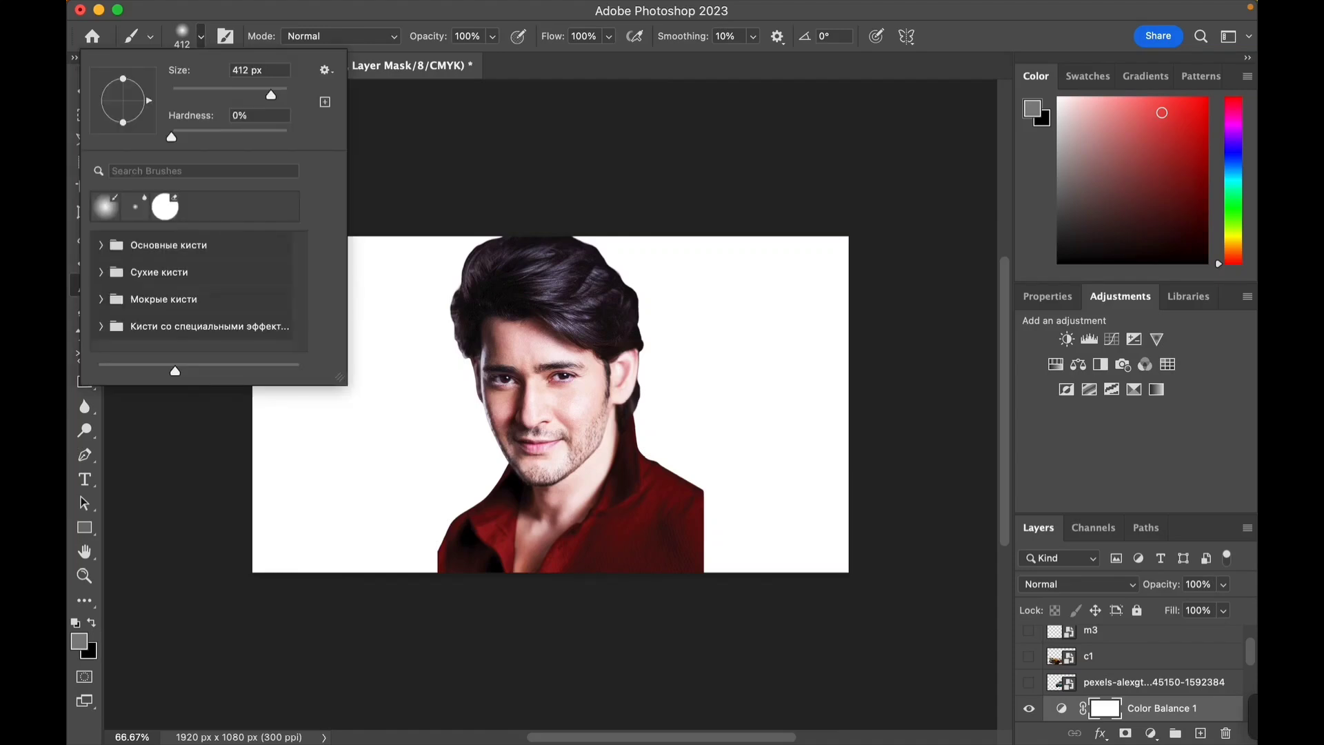
{"action": "left_click_drag", "start_coordinate": [172, 136], "coordinate": [207, 137]}
{"action": "key", "text": "Return"}
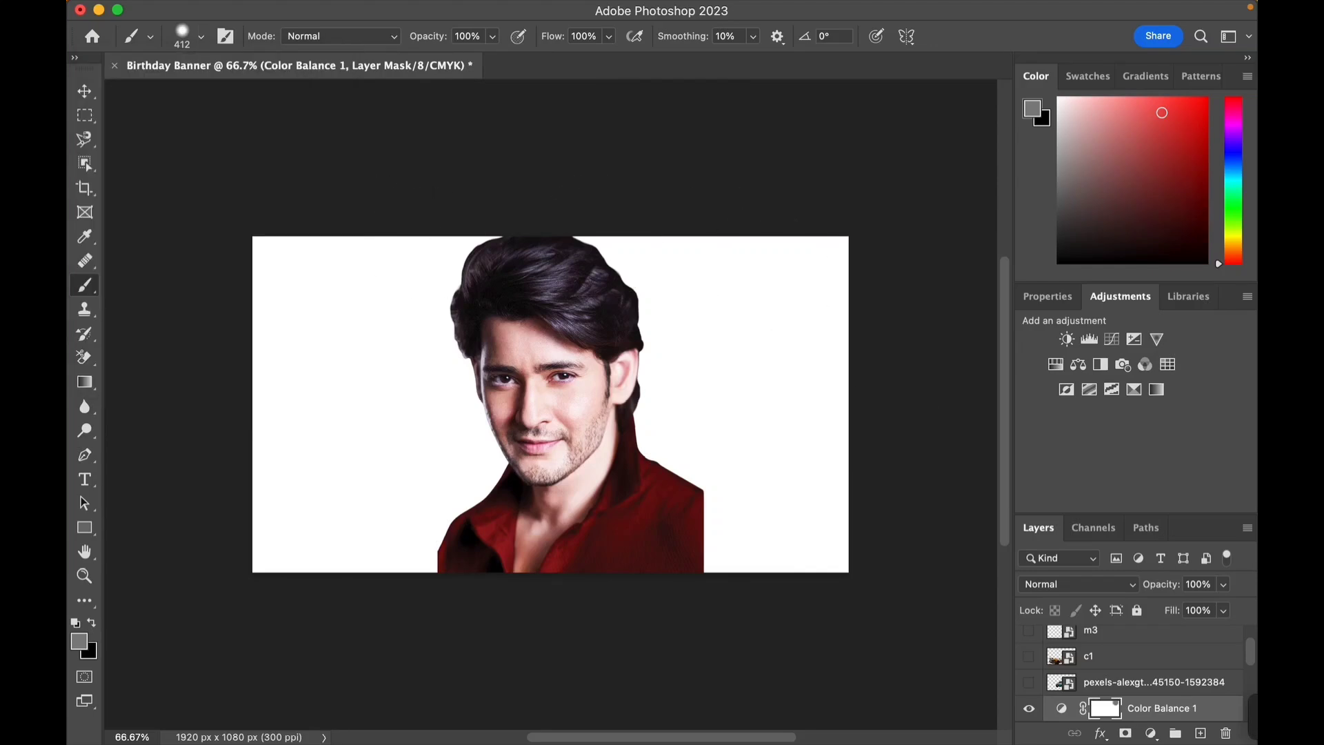
{"action": "scroll", "coordinate": [1131, 673], "scroll_direction": "down", "scroll_amount": 5}
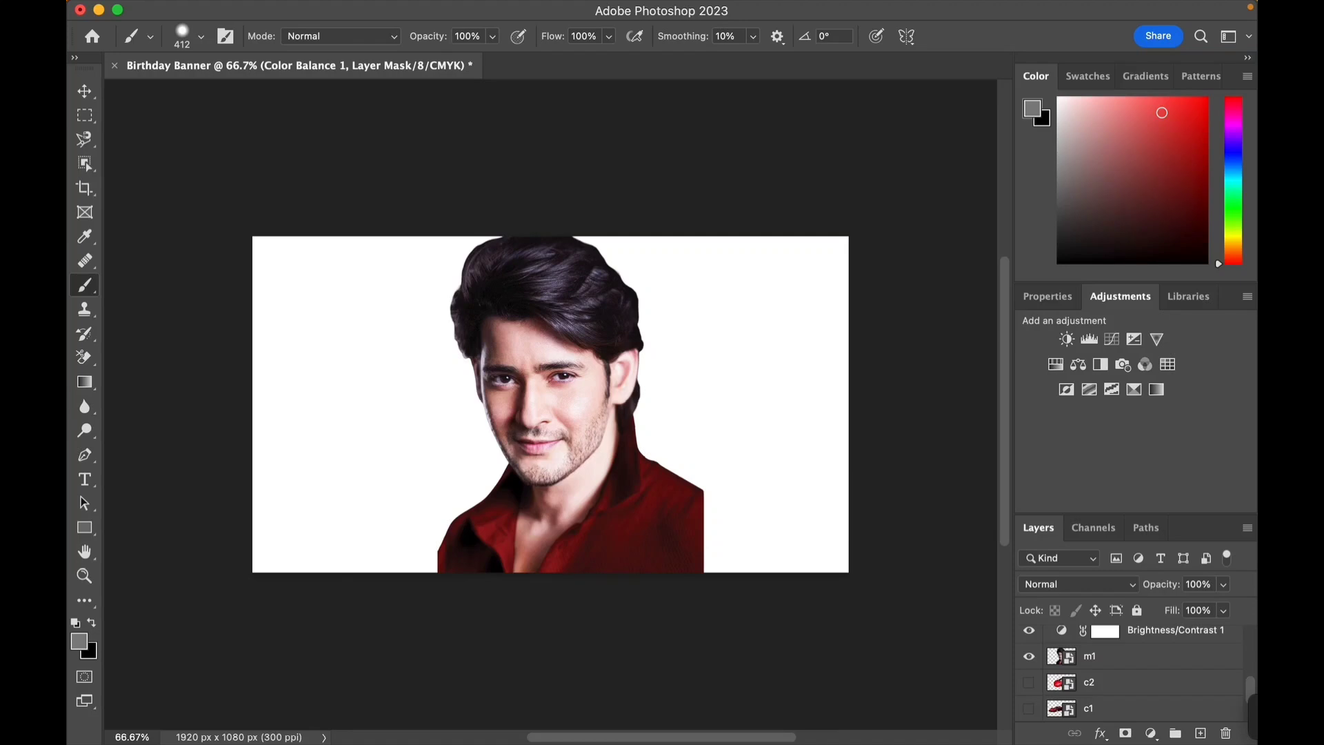
- Select the m1 layer and undo a trial brush dab painted near the portrait's lower right
{"action": "left_click", "coordinate": [1117, 656]}
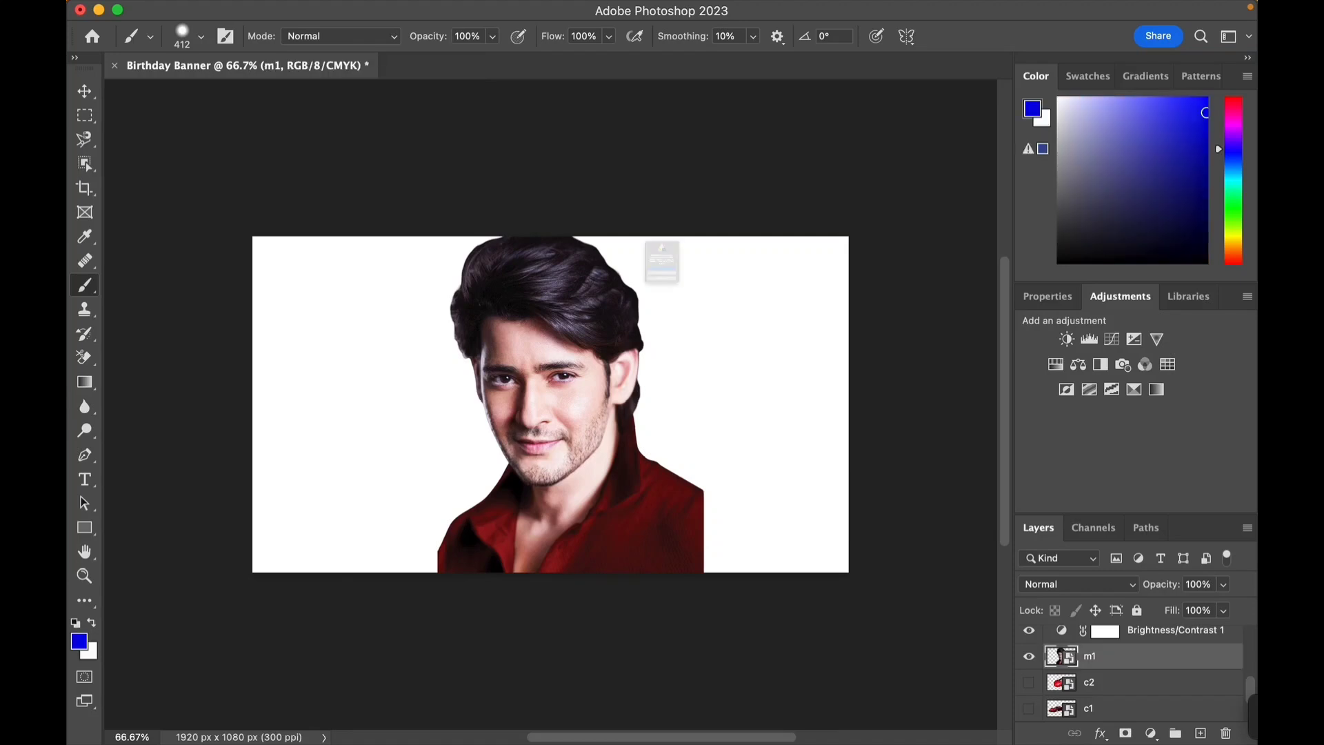
{"action": "left_click", "coordinate": [661, 262]}
{"action": "left_click", "coordinate": [686, 309]}
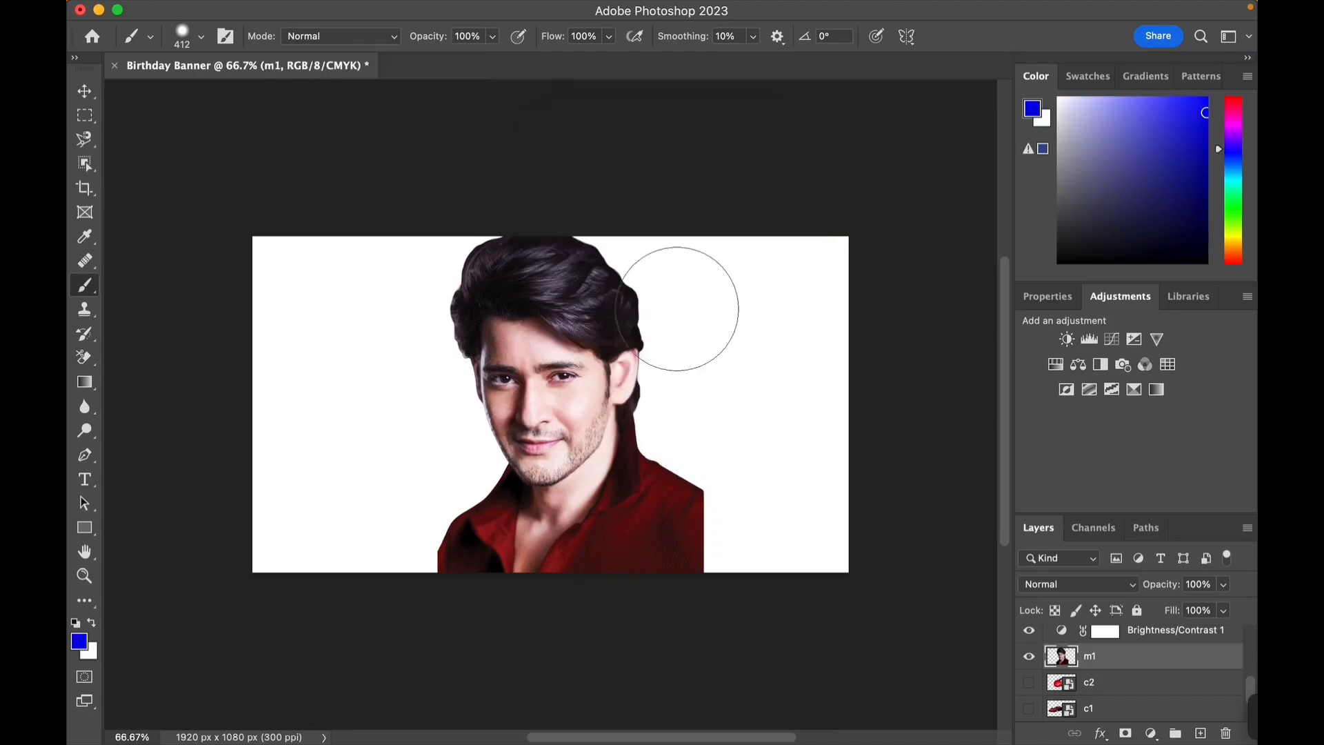
{"action": "left_click", "coordinate": [676, 542]}
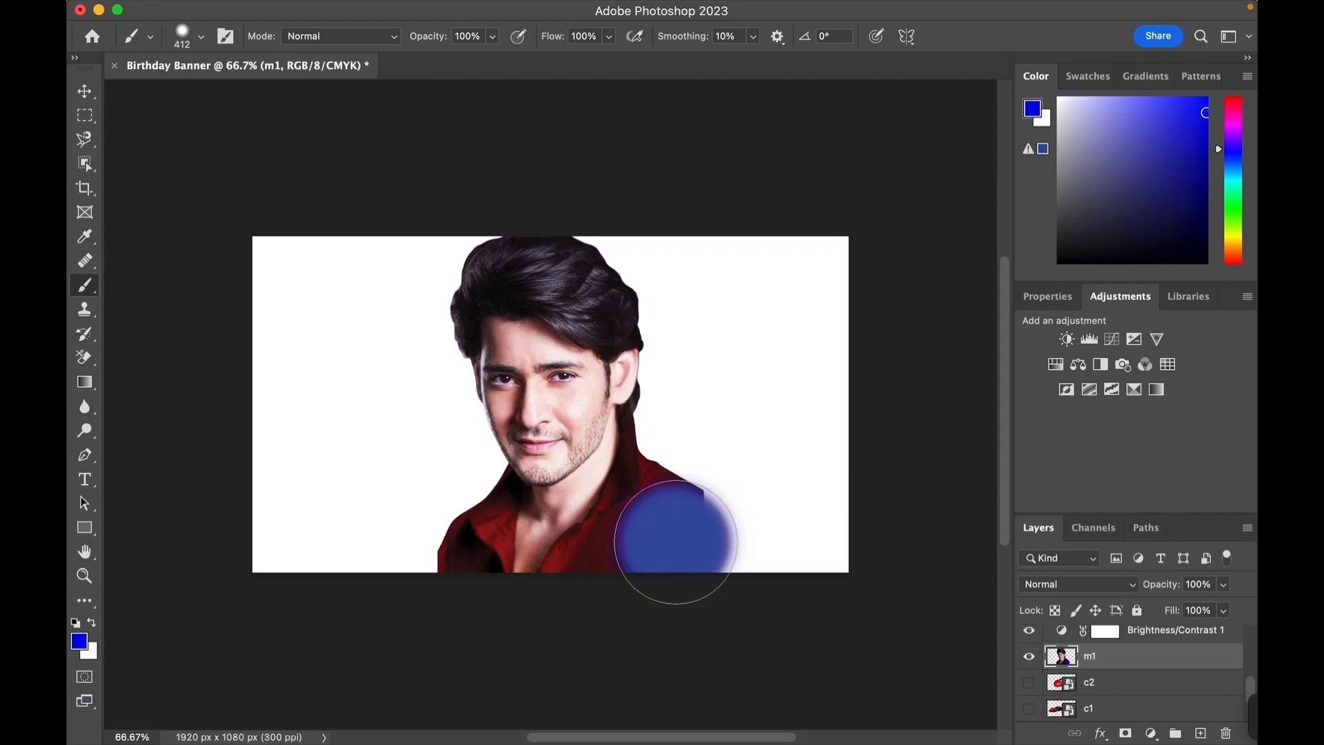
{"action": "key", "text": "super+z"}
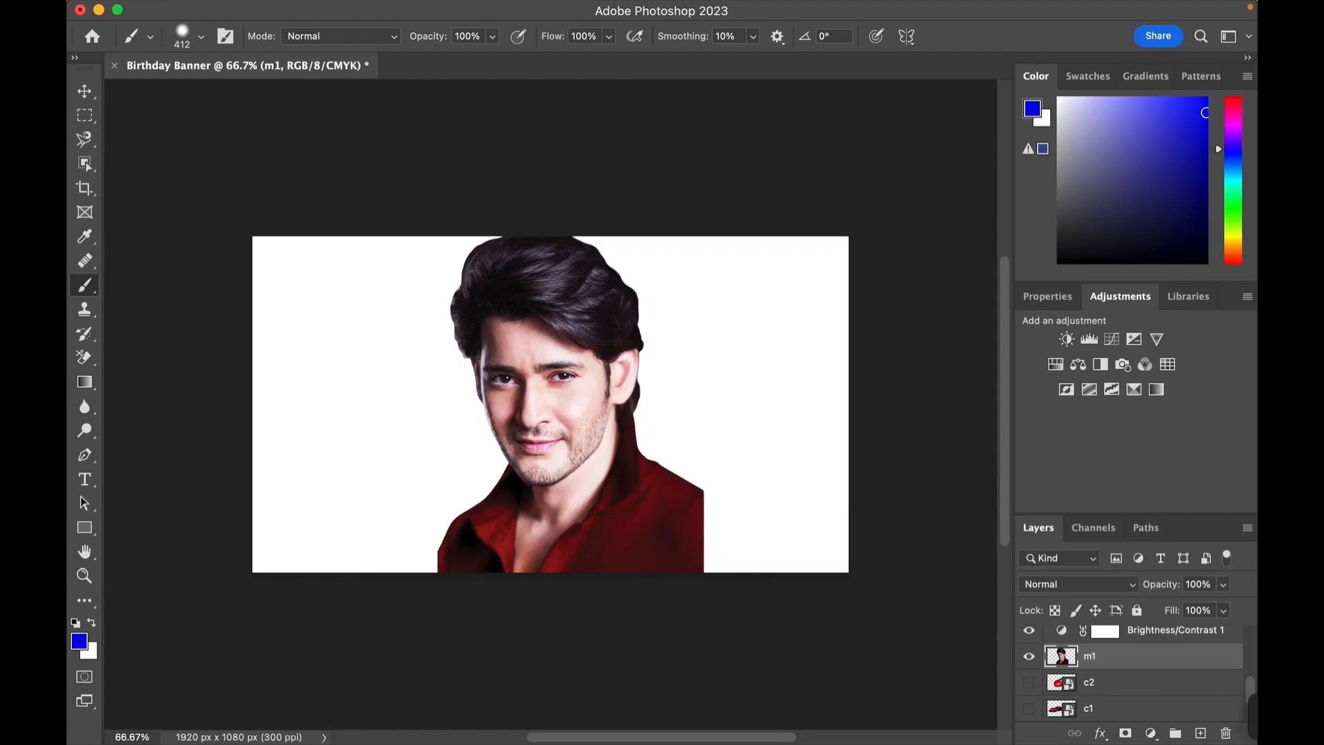
- Pick a bright red foreground colour in the Color Picker and return to the Brush tool
{"action": "left_click", "coordinate": [79, 642]}
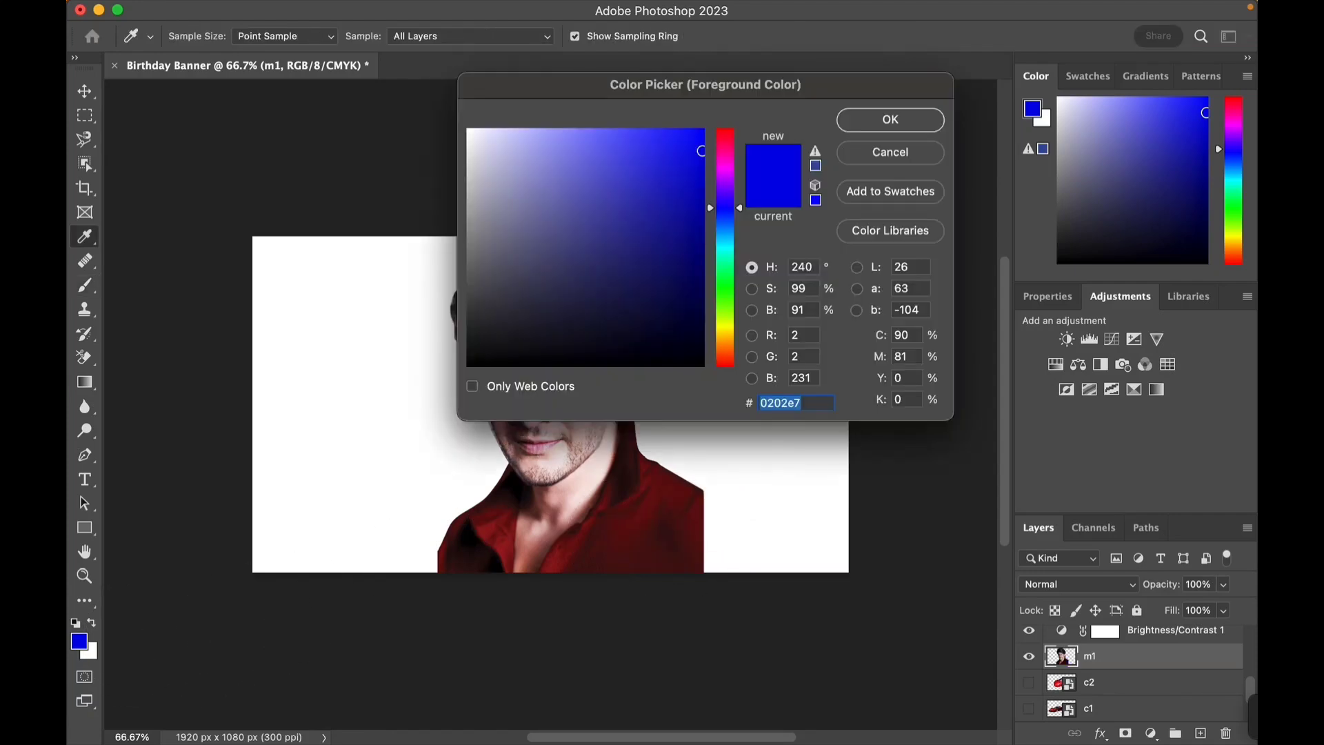
{"action": "left_click", "coordinate": [725, 135]}
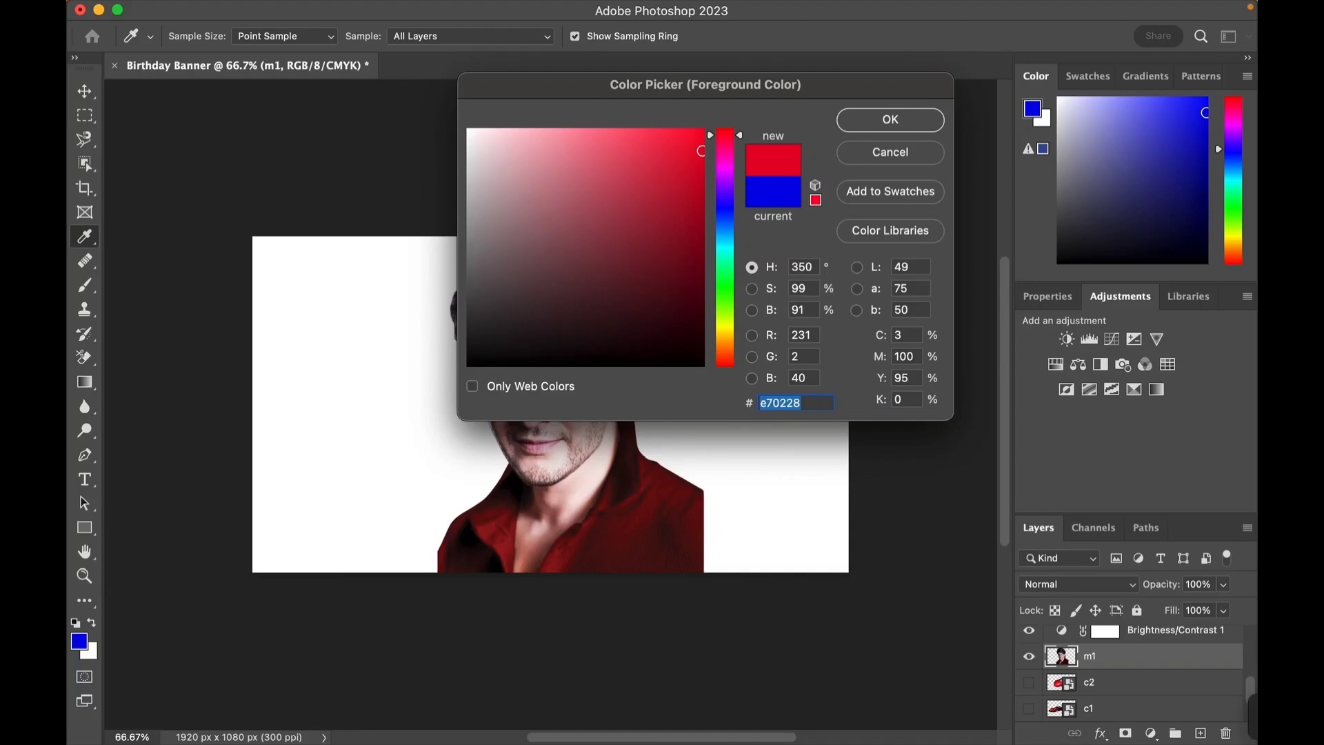
{"action": "left_click", "coordinate": [662, 138]}
{"action": "key", "text": "Return"}
{"action": "key", "text": "b"}
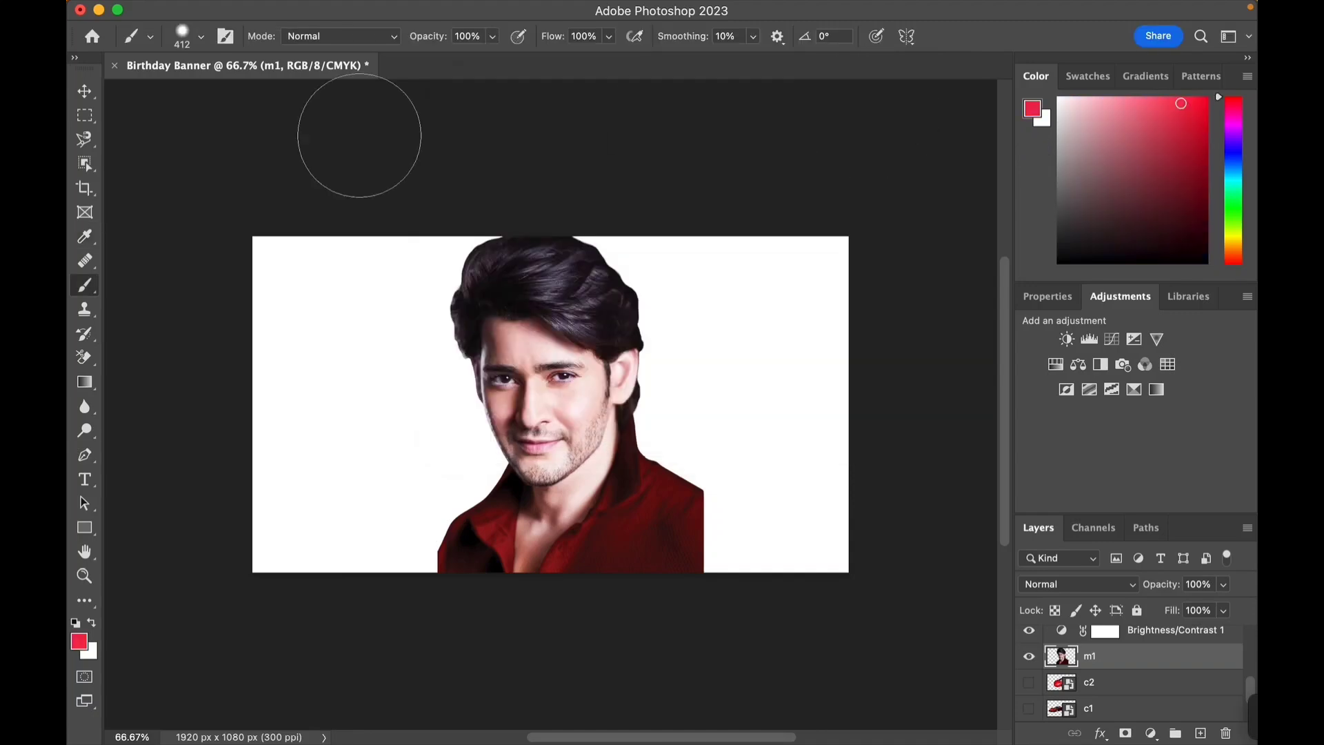
- Lower the brush hardness and paint soft red dabs on m1 around the lower right of the portrait
{"action": "left_click", "coordinate": [201, 36]}
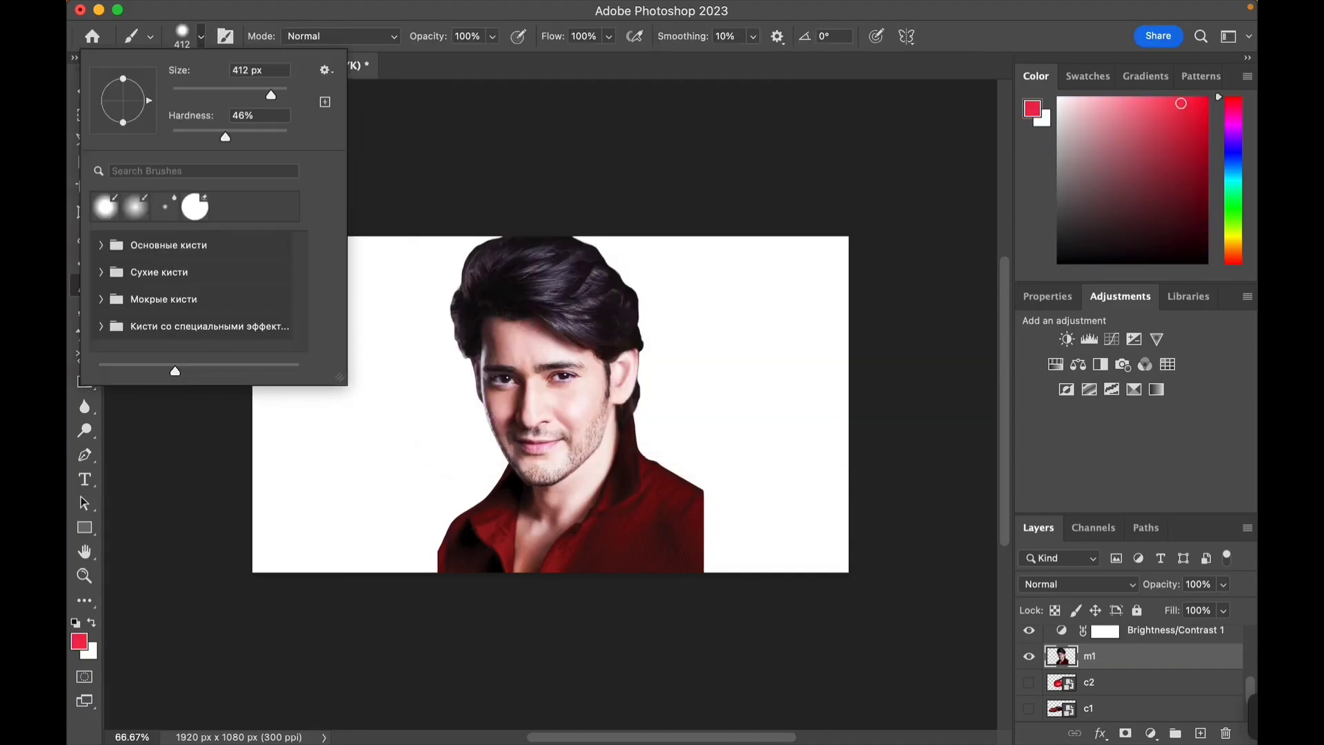
{"action": "left_click_drag", "start_coordinate": [225, 137], "coordinate": [184, 138]}
{"action": "left_click", "coordinate": [710, 536]}
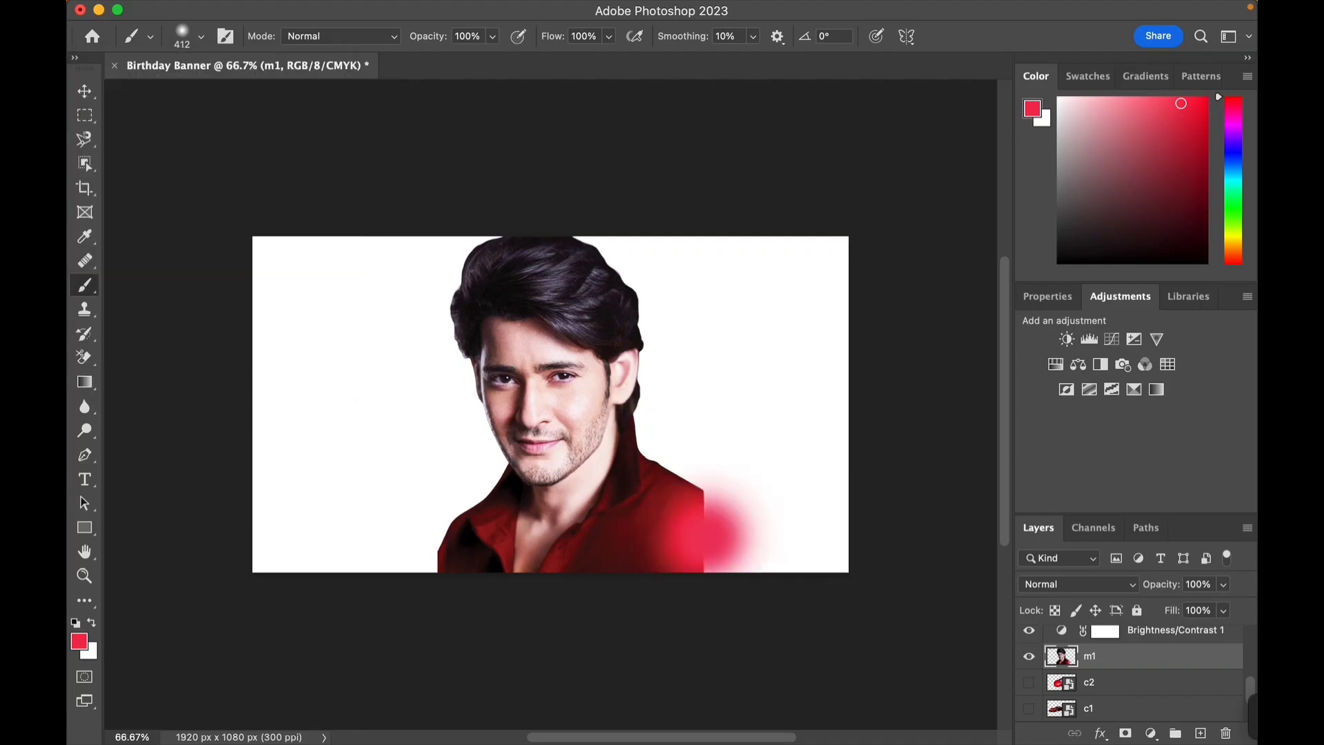
{"action": "left_click", "coordinate": [709, 541]}
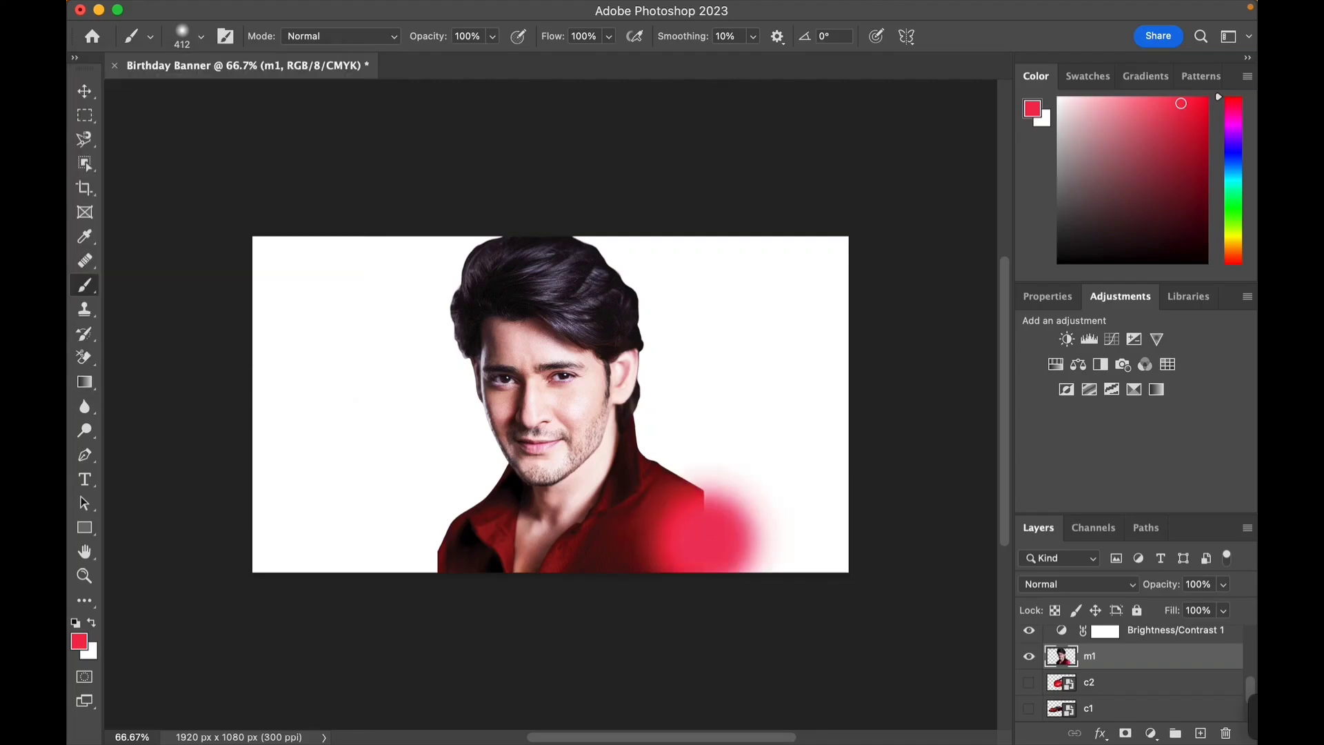
{"action": "left_click", "coordinate": [701, 505]}
{"action": "left_click", "coordinate": [779, 552]}
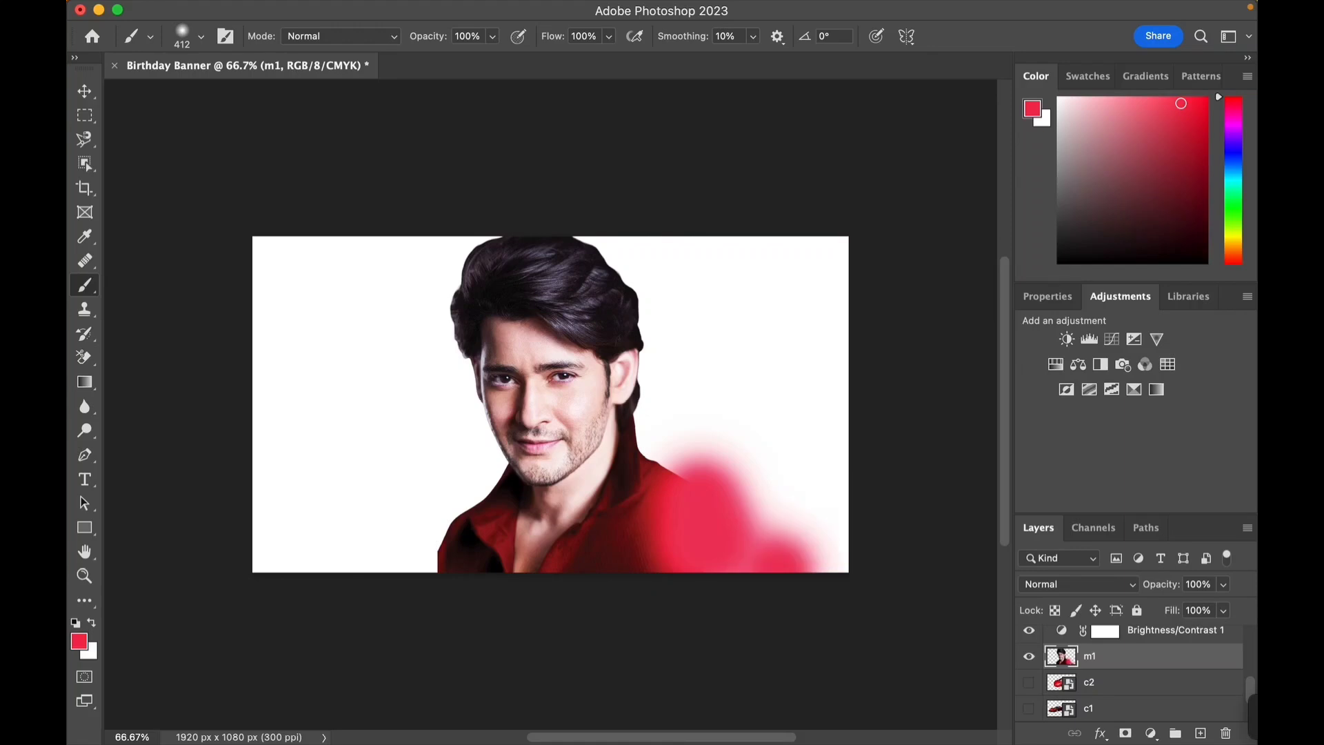
- Brush red along the bottom-left and bottom-right edges of the canvas on m1, undoing one stray stroke
{"action": "left_click", "coordinate": [427, 549]}
{"action": "left_click", "coordinate": [404, 542]}
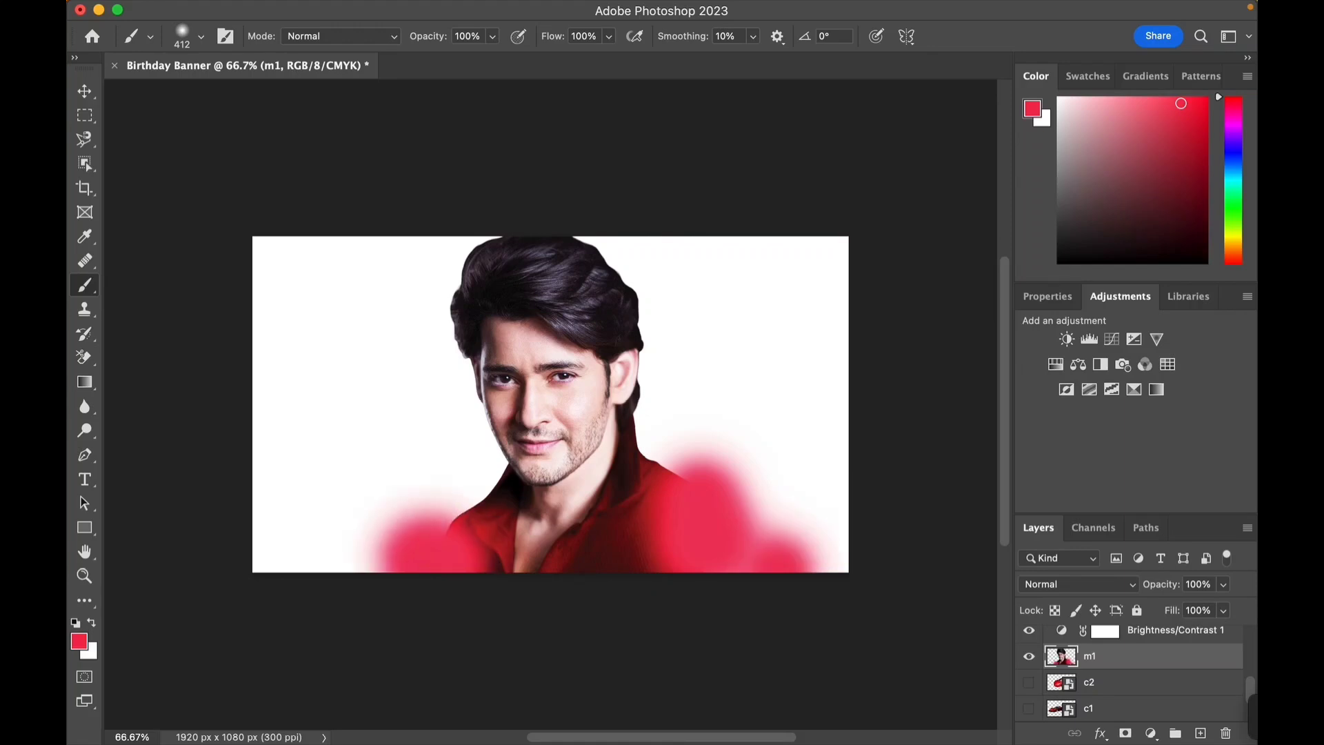
{"action": "left_click", "coordinate": [333, 556]}
{"action": "left_click", "coordinate": [282, 556]}
{"action": "mouse_move", "coordinate": [263, 541]}
{"action": "left_mouse_down"}
{"action": "mouse_move", "coordinate": [392, 521]}
{"action": "mouse_move", "coordinate": [574, 440]}
{"action": "left_mouse_up"}
{"action": "key", "text": "super+z"}
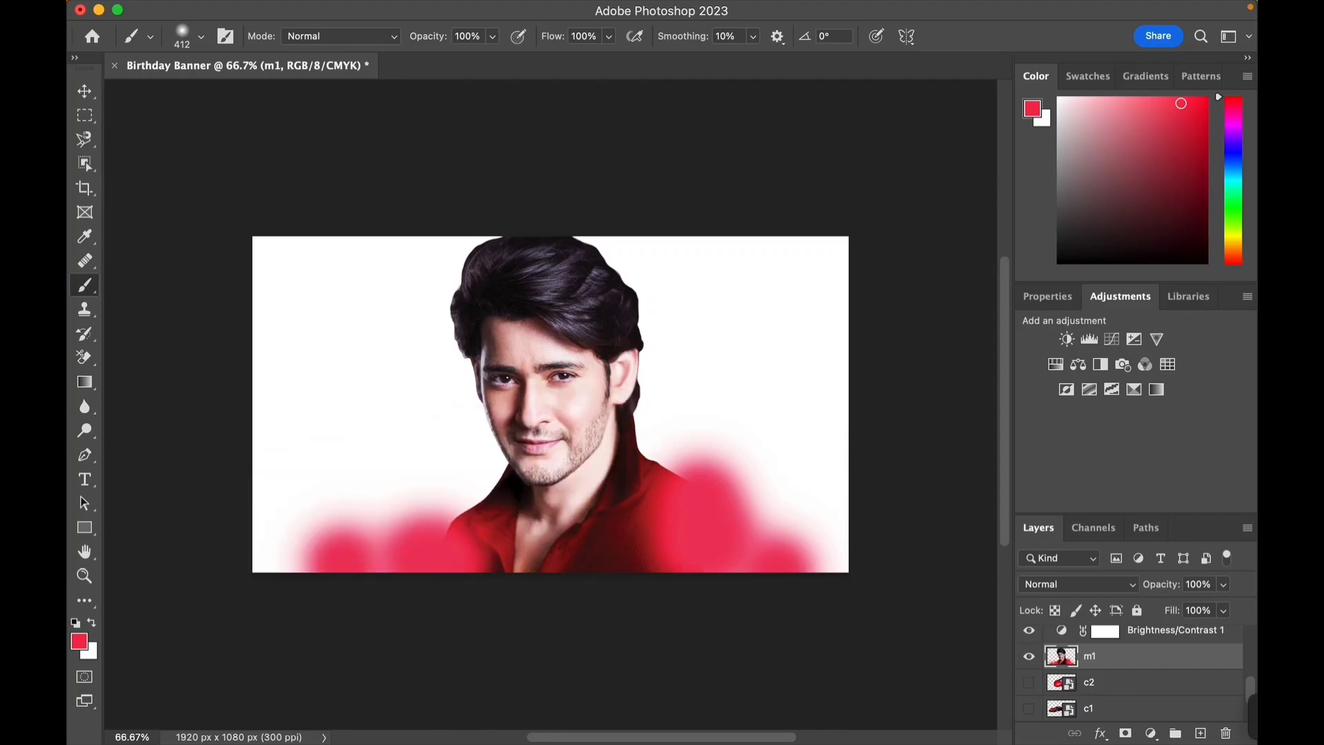
{"action": "left_click_drag", "start_coordinate": [447, 557], "coordinate": [259, 573]}
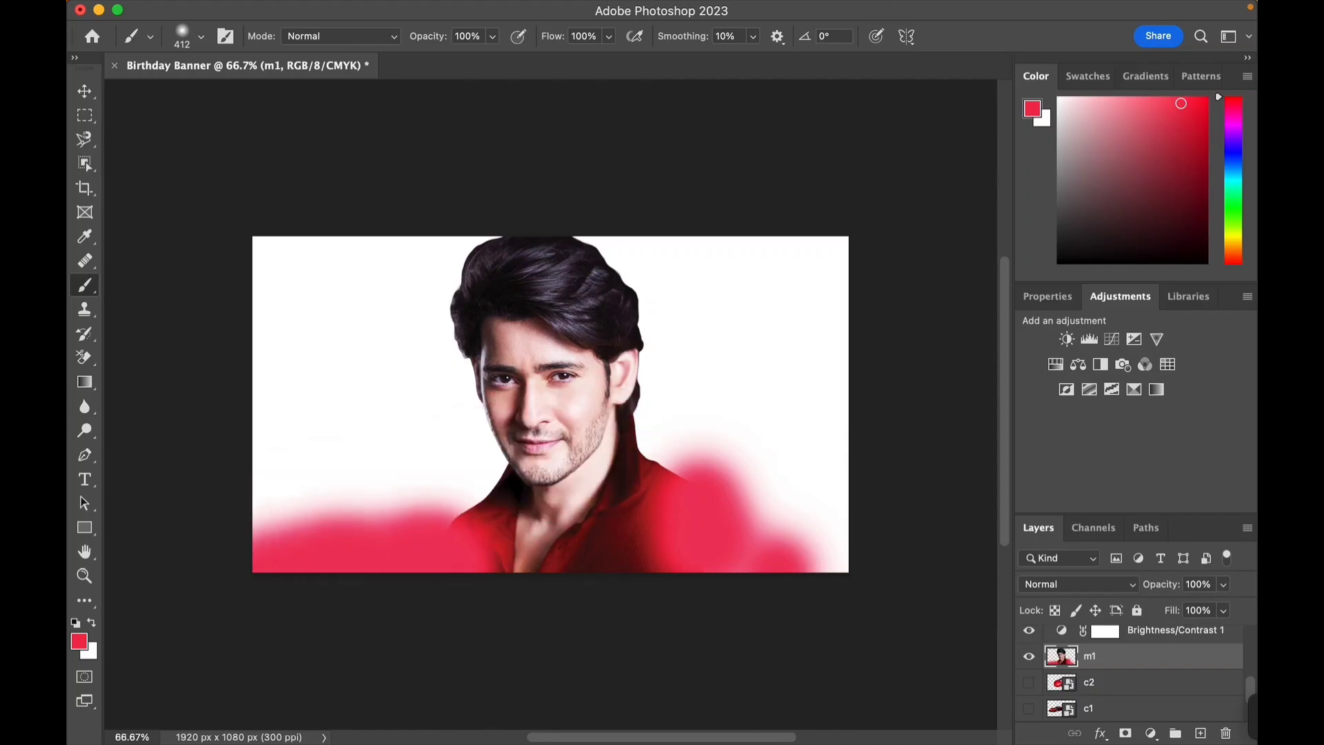
{"action": "left_click", "coordinate": [827, 563]}
{"action": "left_click", "coordinate": [824, 552]}
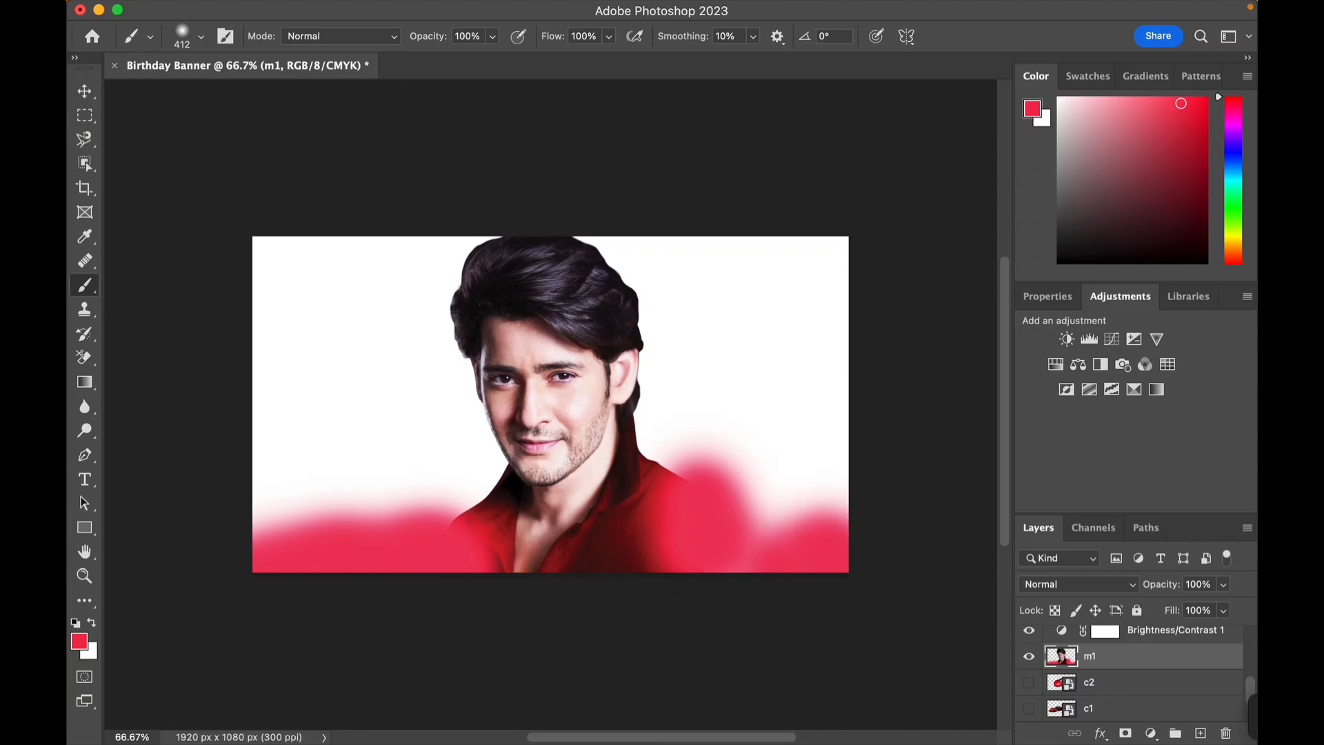
{"action": "left_click_drag", "start_coordinate": [824, 557], "coordinate": [817, 550]}
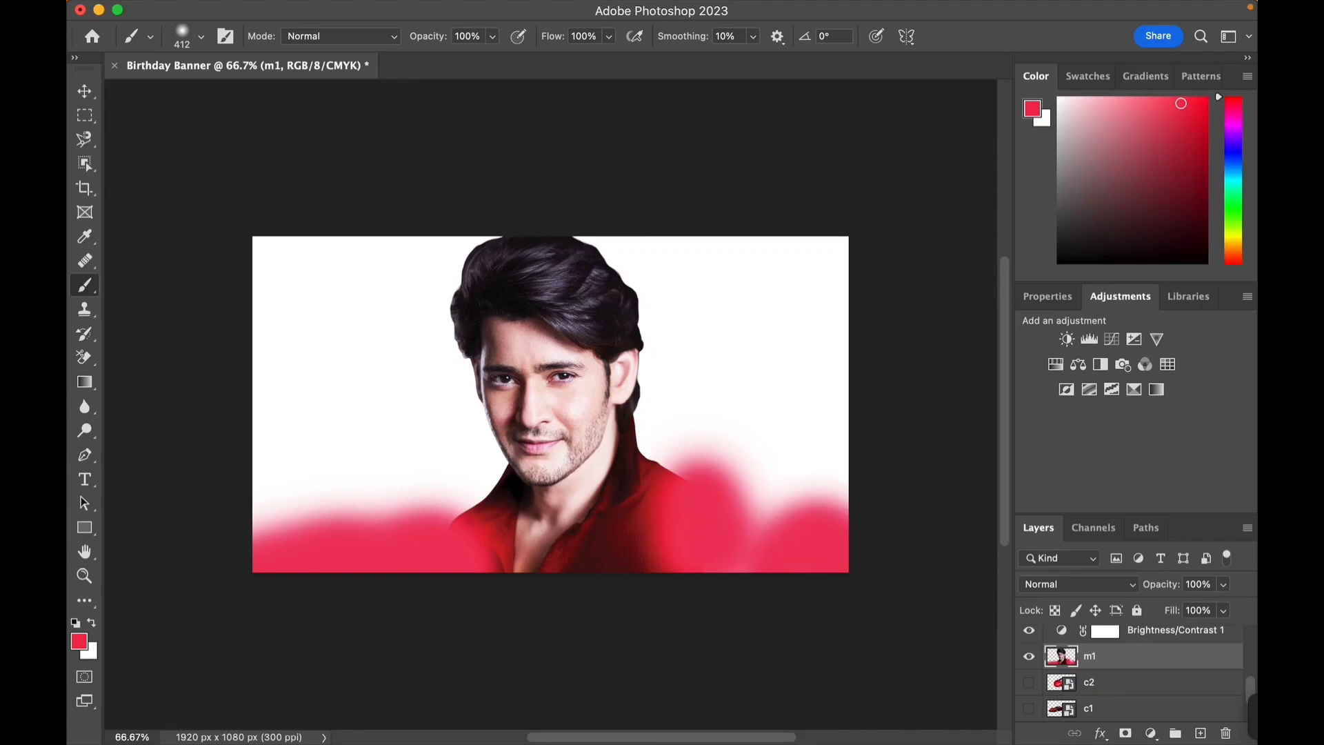
- Select Layer 1 and paint the whole background red with broad brush strokes
{"action": "scroll", "coordinate": [1131, 669], "scroll_direction": "down", "scroll_amount": 2}
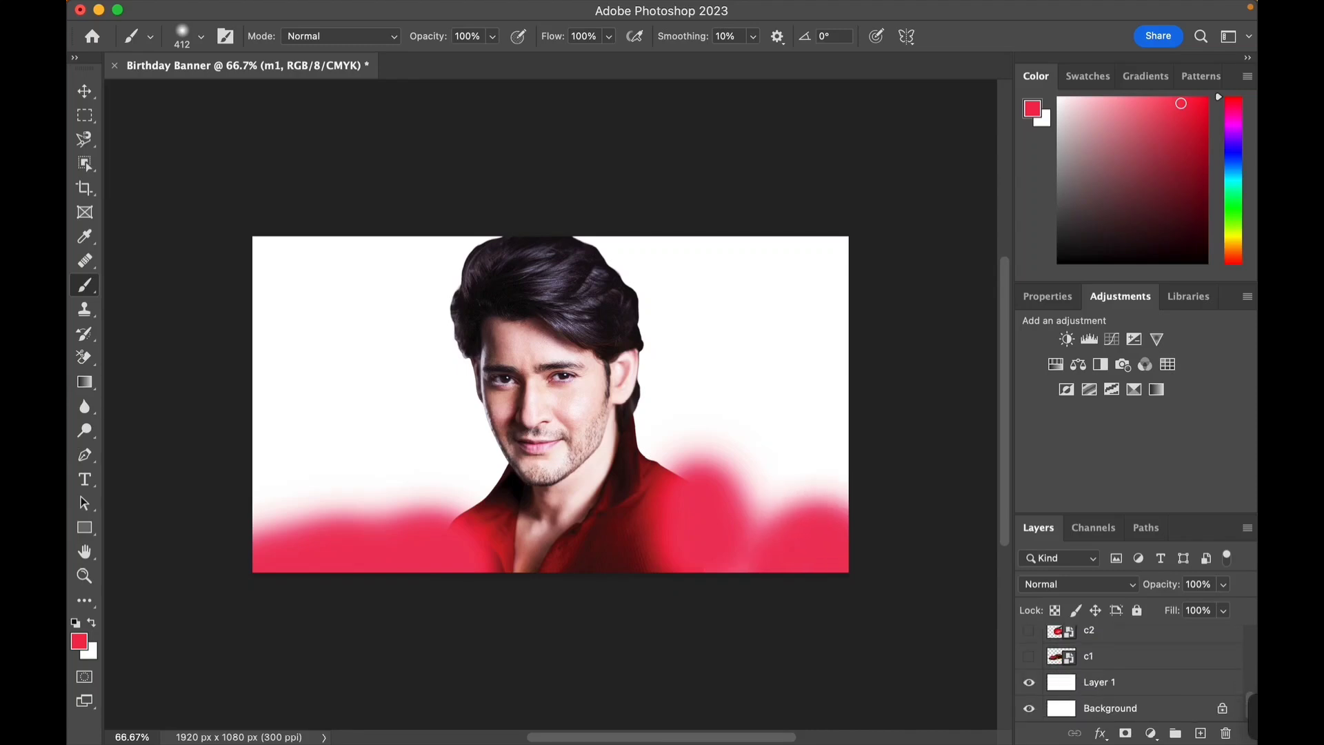
{"action": "left_click", "coordinate": [1132, 682]}
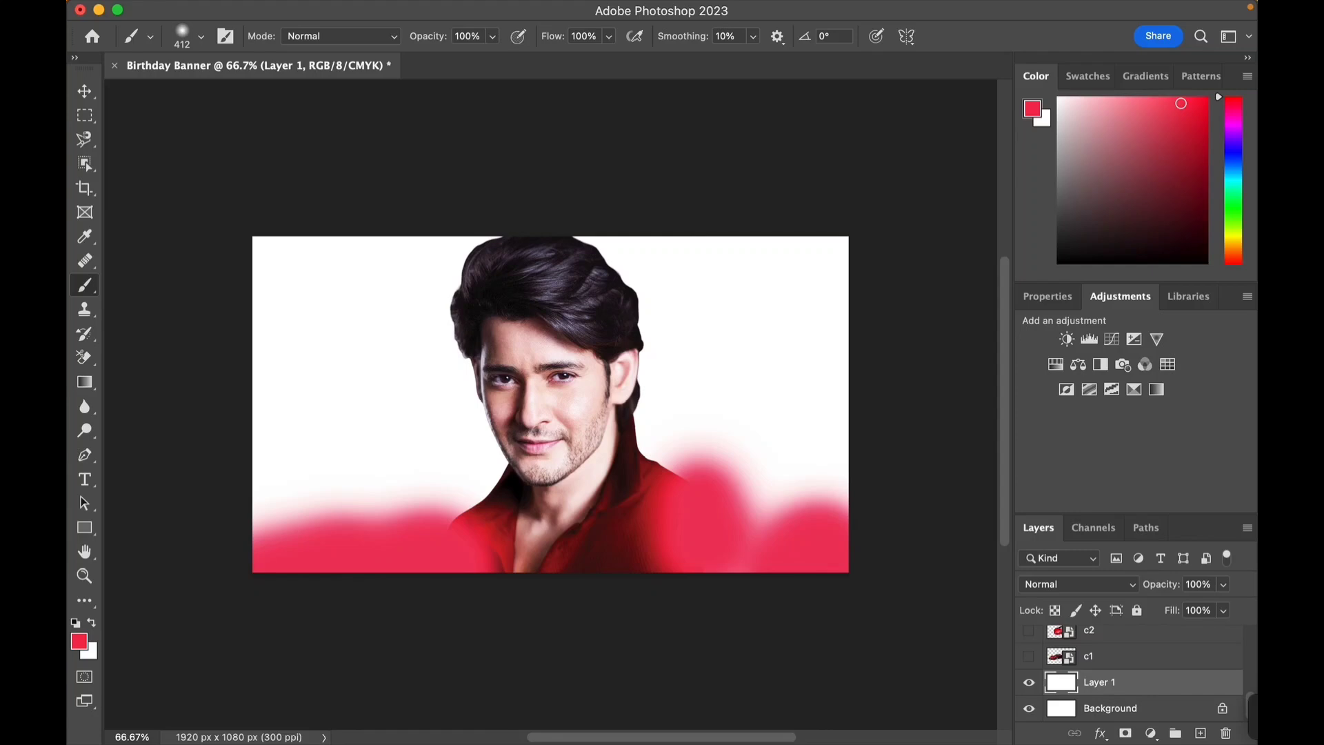
{"action": "mouse_move", "coordinate": [585, 443]}
{"action": "left_mouse_down"}
{"action": "mouse_move", "coordinate": [764, 450]}
{"action": "mouse_move", "coordinate": [821, 507]}
{"action": "left_mouse_up"}
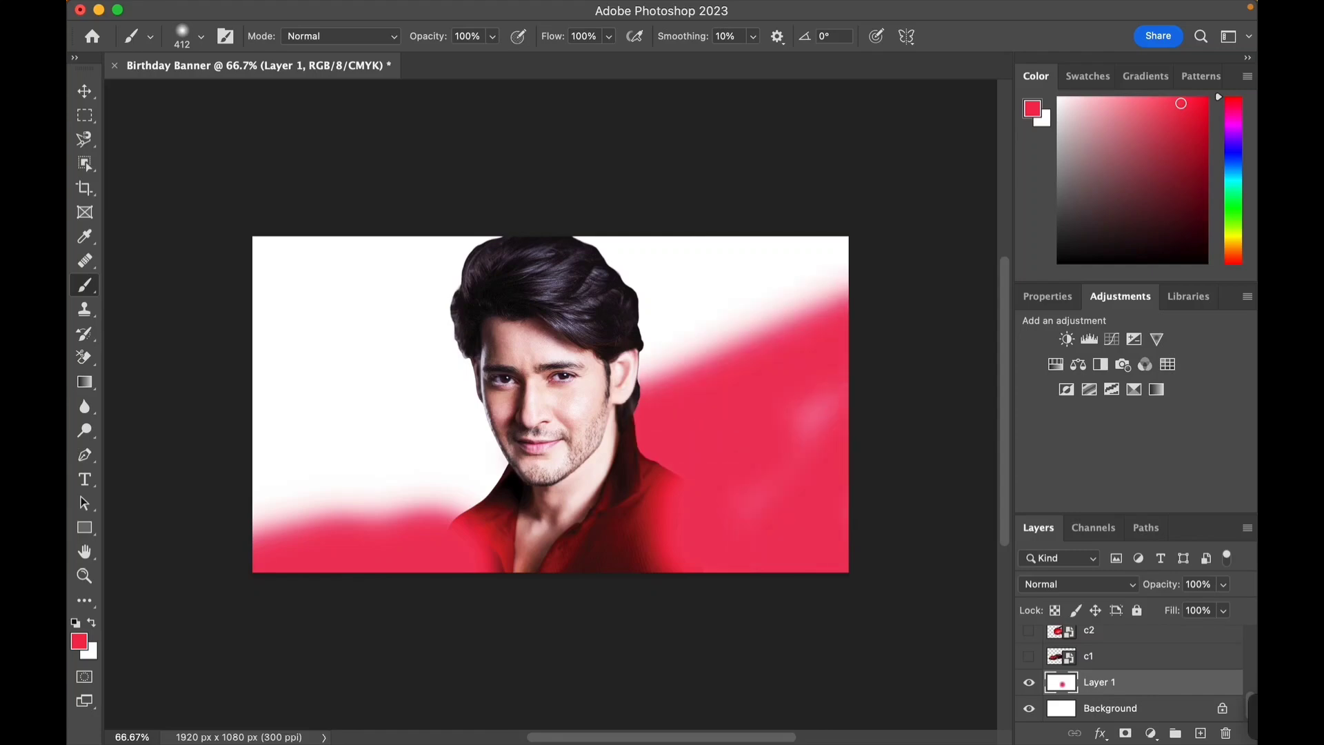
{"action": "mouse_move", "coordinate": [476, 441]}
{"action": "left_mouse_down"}
{"action": "mouse_move", "coordinate": [373, 352]}
{"action": "mouse_move", "coordinate": [331, 414]}
{"action": "mouse_move", "coordinate": [297, 276]}
{"action": "mouse_move", "coordinate": [442, 476]}
{"action": "mouse_move", "coordinate": [620, 401]}
{"action": "mouse_move", "coordinate": [703, 269]}
{"action": "mouse_move", "coordinate": [662, 359]}
{"action": "left_mouse_up"}
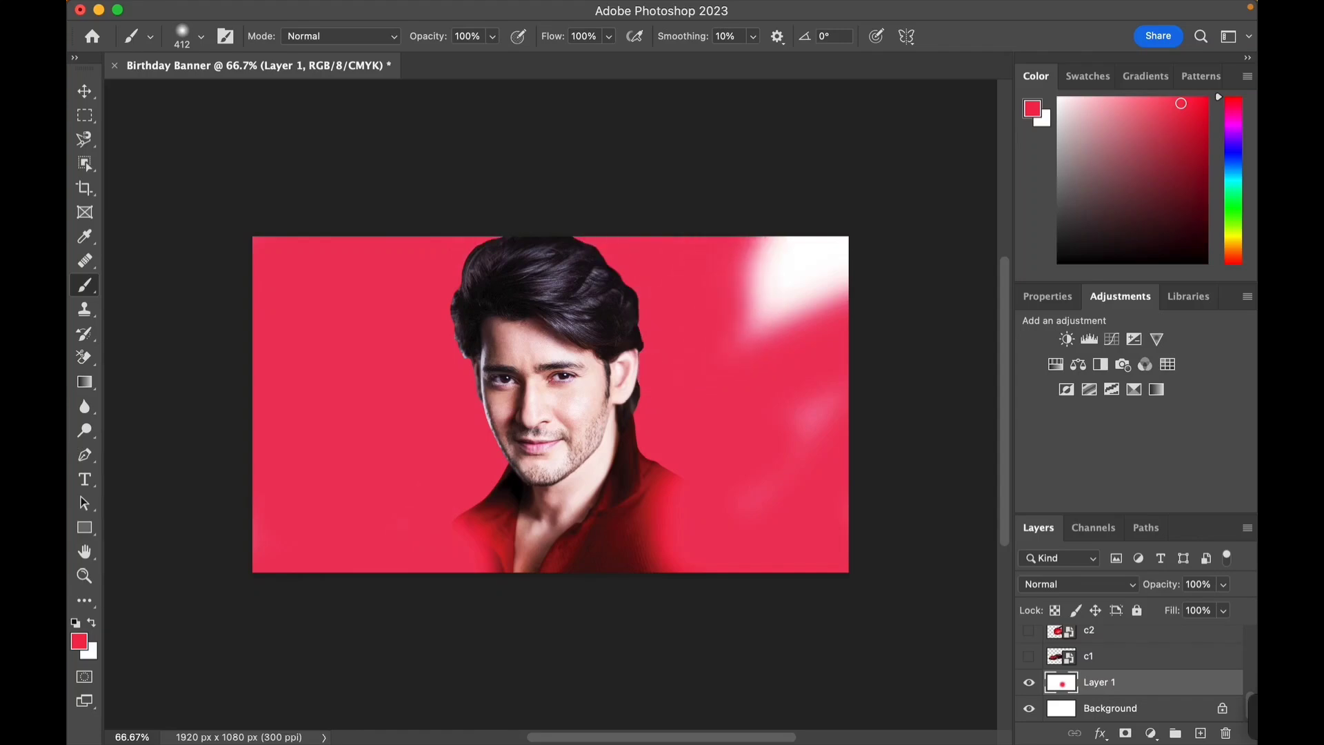
{"action": "mouse_move", "coordinate": [780, 366]}
{"action": "left_mouse_down"}
{"action": "mouse_move", "coordinate": [793, 304]}
{"action": "mouse_move", "coordinate": [814, 345]}
{"action": "mouse_move", "coordinate": [769, 476]}
{"action": "left_mouse_up"}
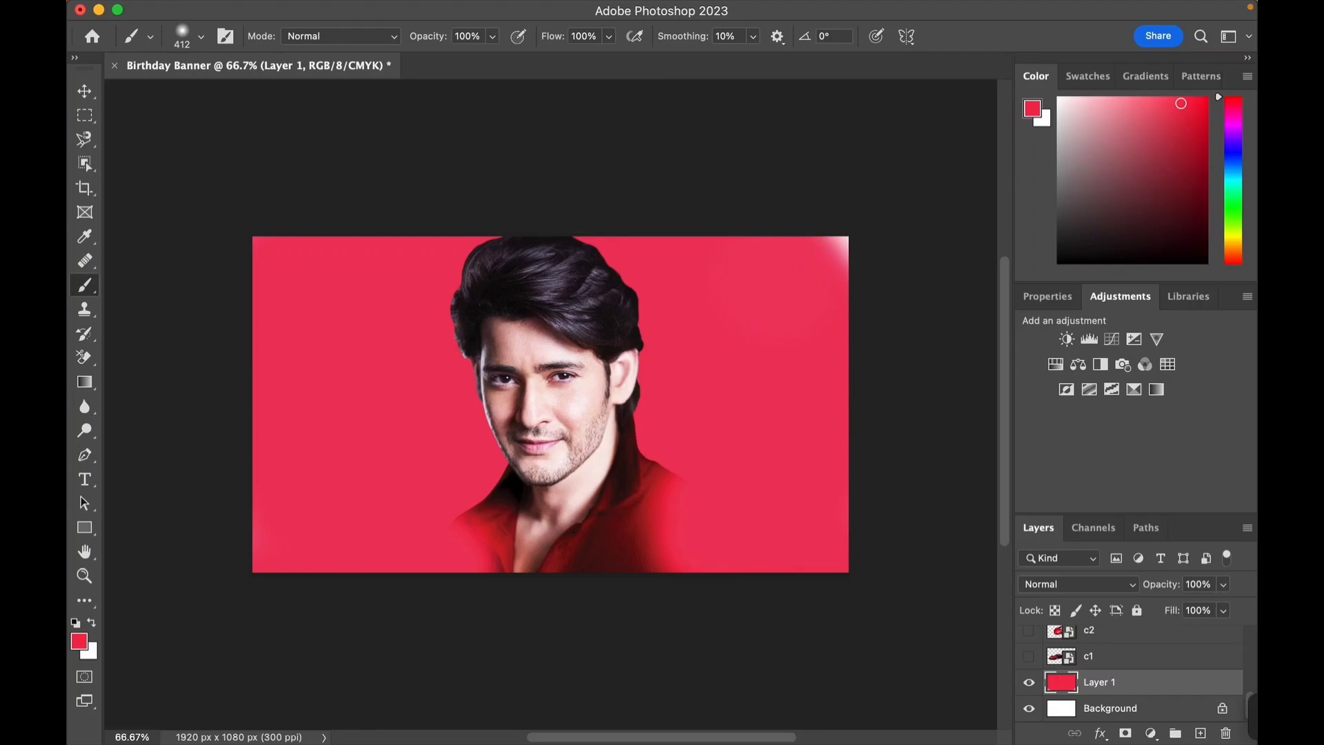
- Select the m1 layer and brush red over the portrait's lower edge and the canvas's top-right corner
{"action": "scroll", "coordinate": [1132, 669], "scroll_direction": "up", "scroll_amount": 5}
{"action": "scroll", "coordinate": [1131, 669], "scroll_direction": "down", "scroll_amount": 3}
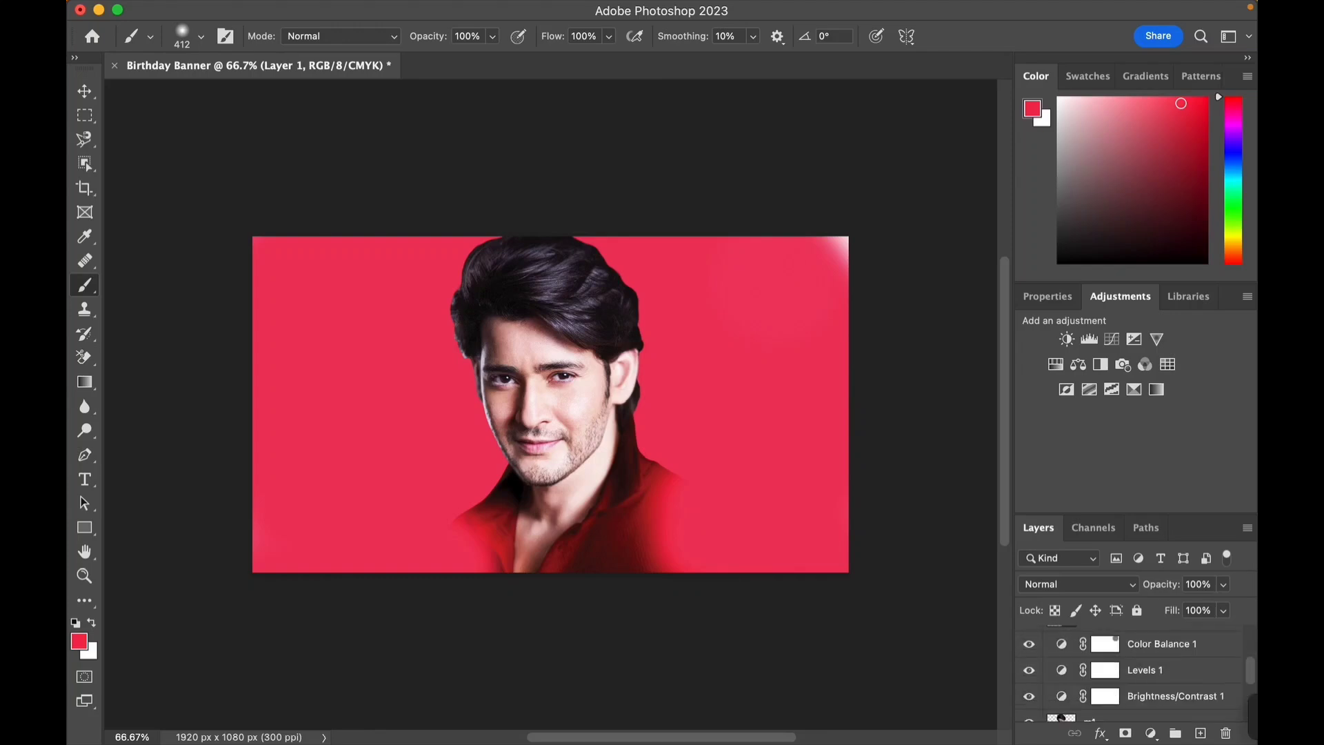
{"action": "left_click", "coordinate": [1131, 663]}
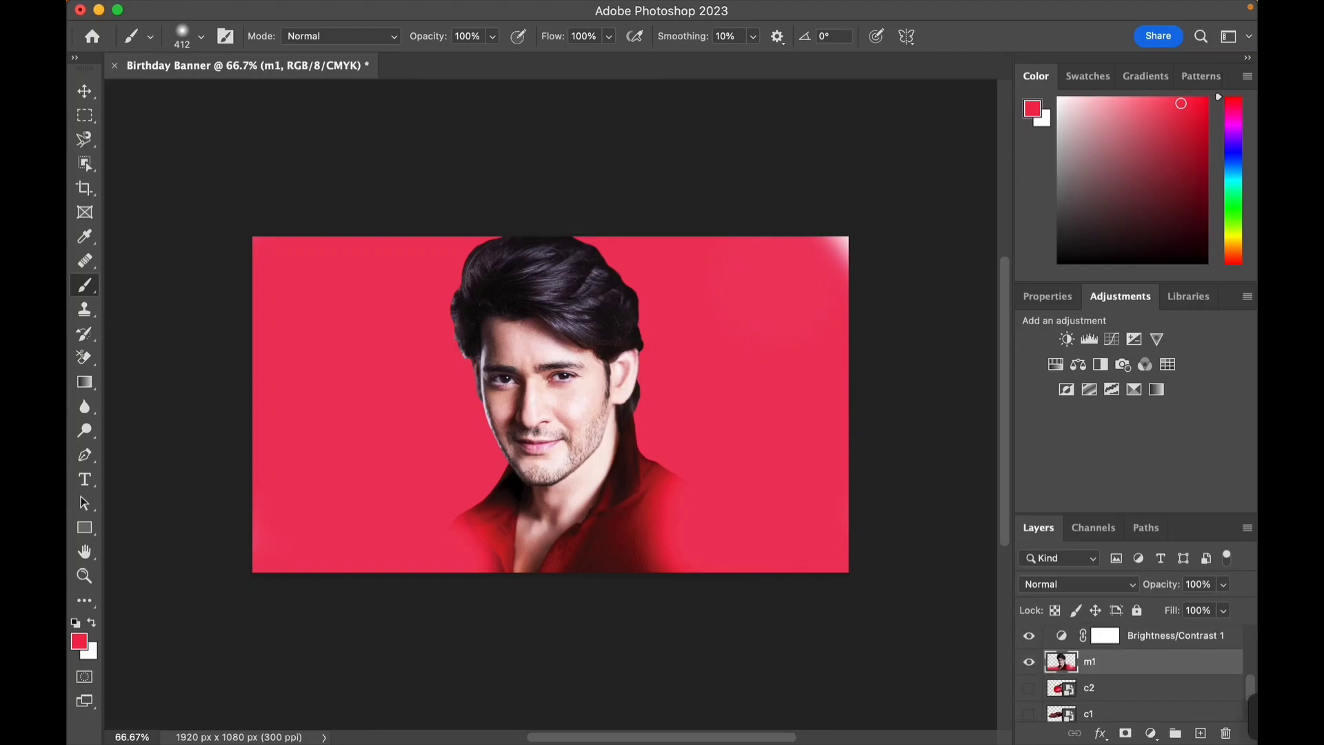
{"action": "left_click_drag", "start_coordinate": [485, 560], "coordinate": [620, 562]}
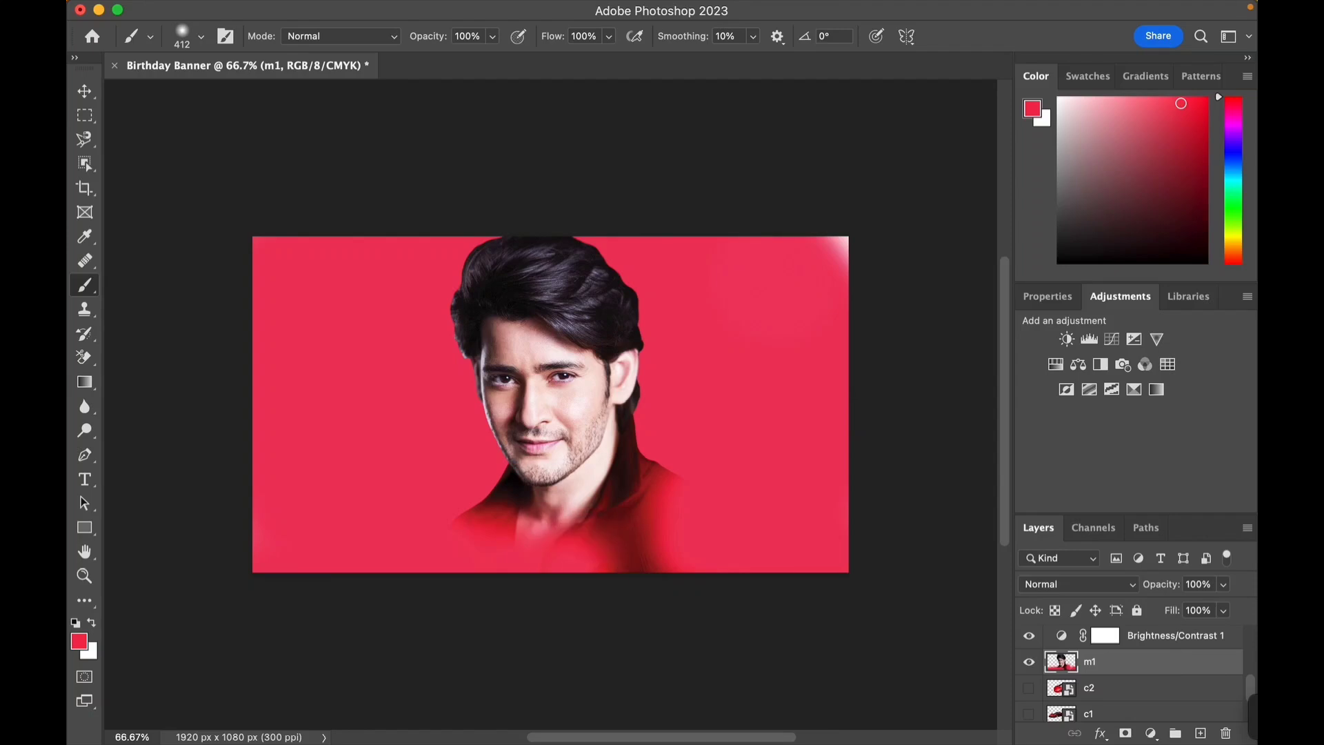
{"action": "left_click", "coordinate": [628, 553]}
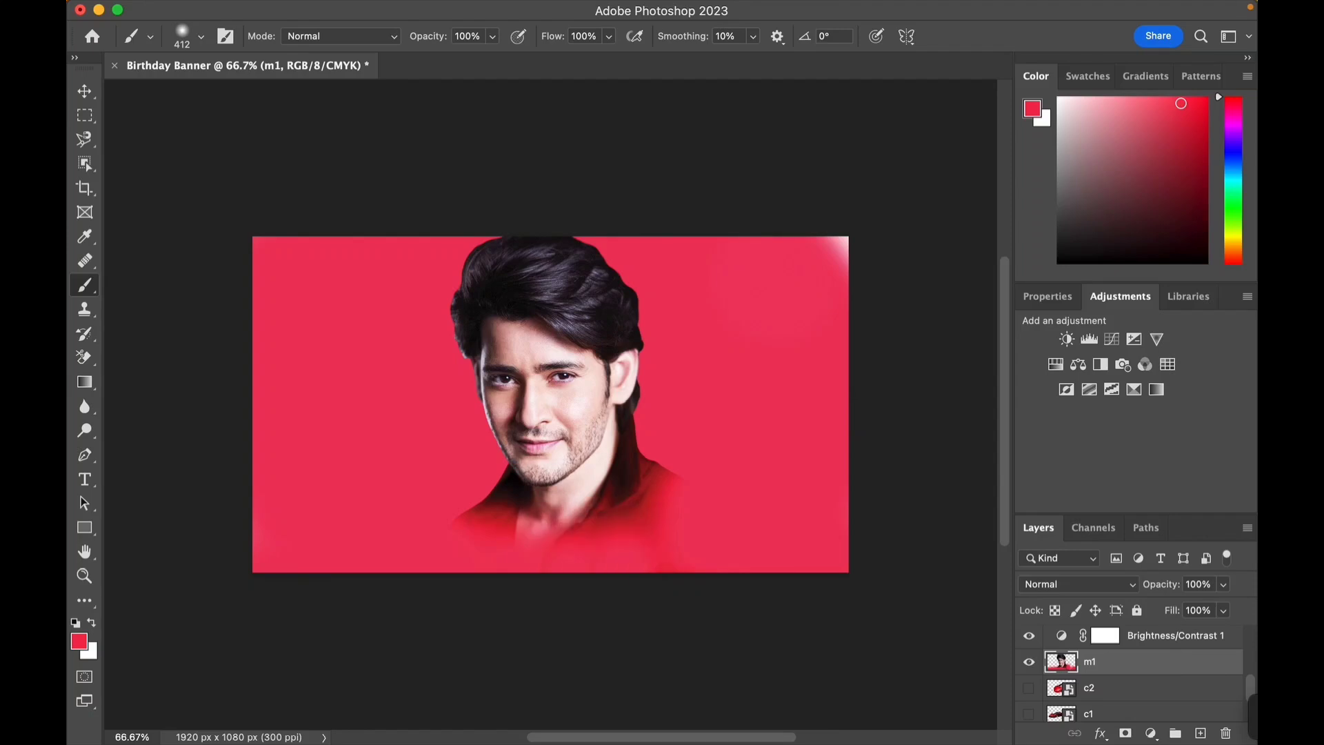
{"action": "left_click", "coordinate": [825, 267]}
{"action": "left_click", "coordinate": [837, 247]}
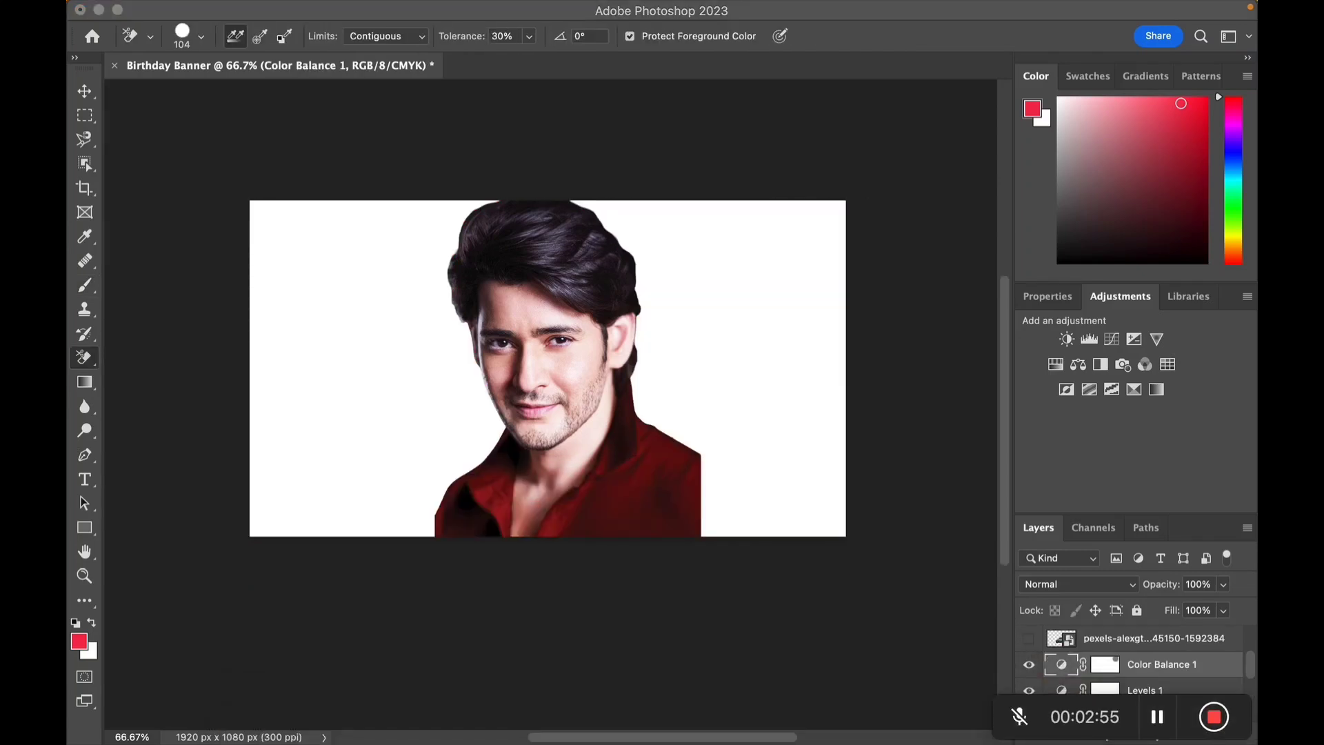
- Show the m2 plaid-shirt portrait layer and move it below m1 in the layer stack
{"action": "scroll", "coordinate": [1131, 676], "scroll_direction": "down", "scroll_amount": 5}
{"action": "scroll", "coordinate": [1131, 676], "scroll_direction": "up", "scroll_amount": 2}
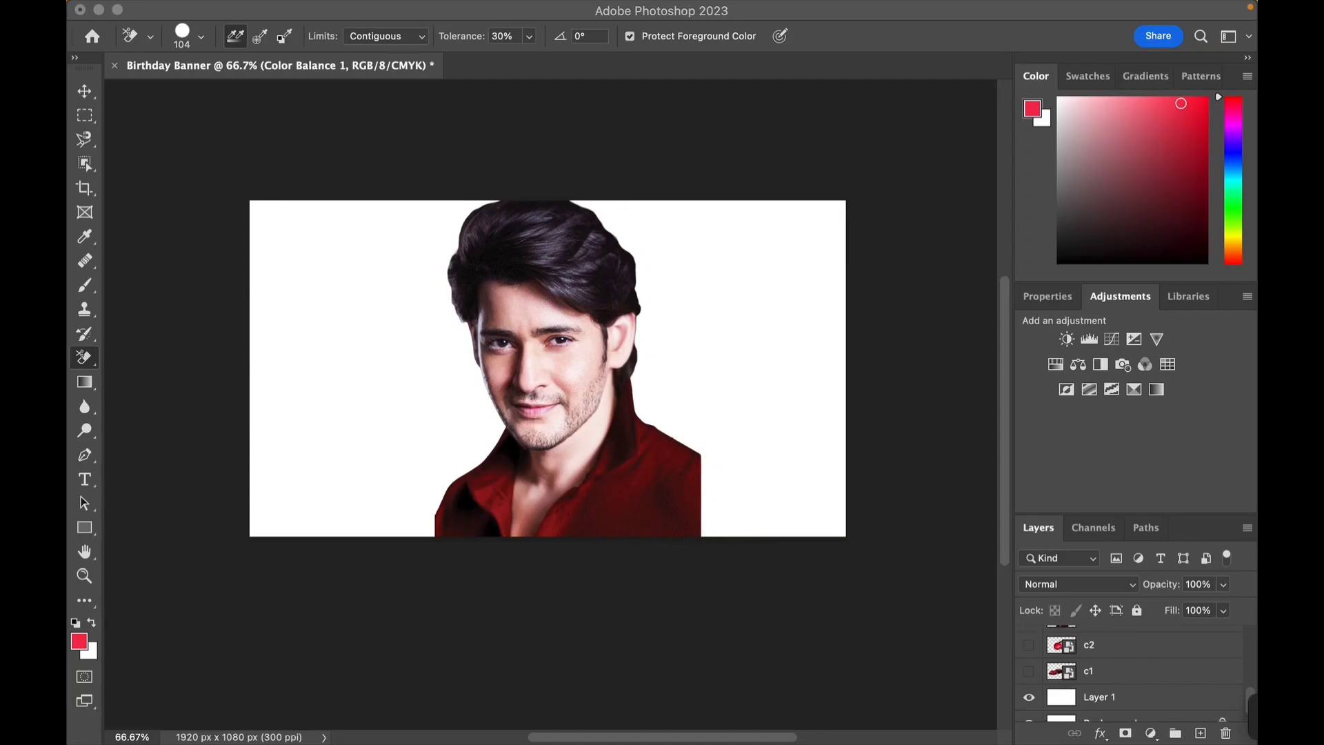
{"action": "scroll", "coordinate": [1132, 673], "scroll_direction": "up", "scroll_amount": 3}
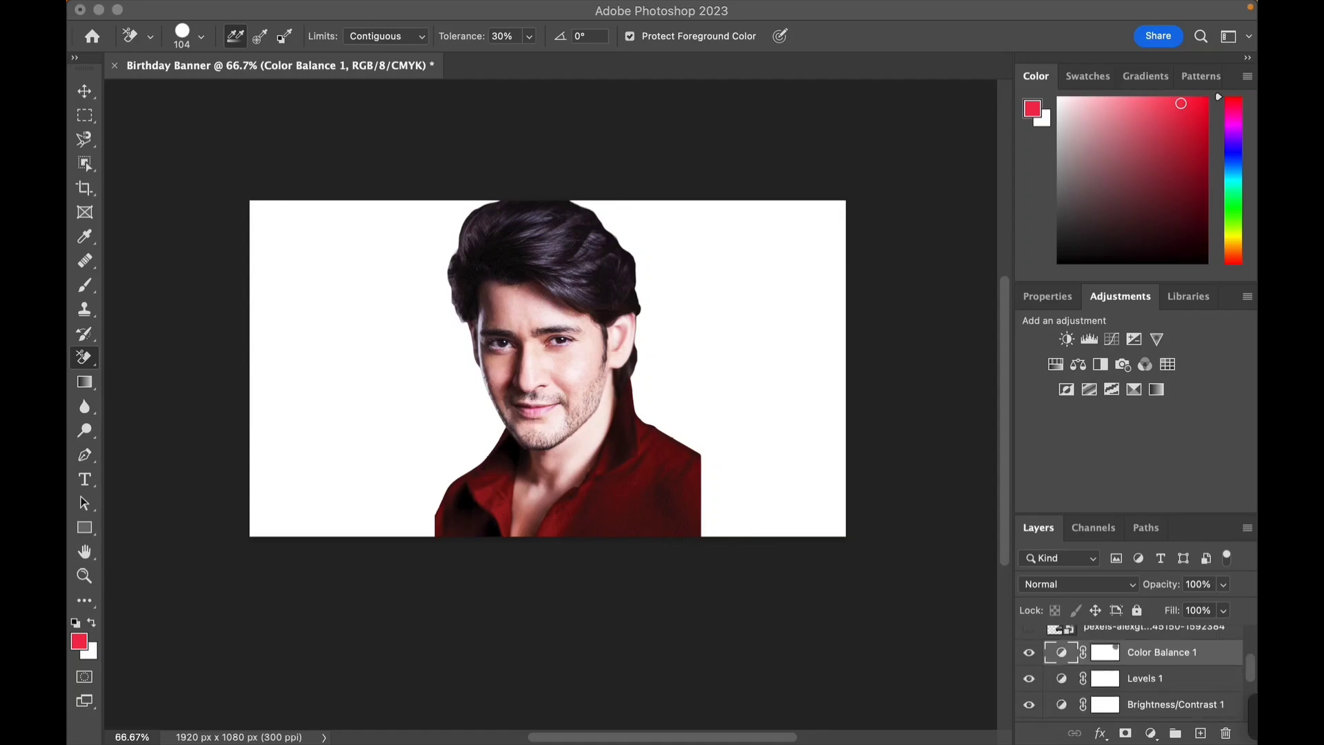
{"action": "scroll", "coordinate": [1131, 673], "scroll_direction": "down", "scroll_amount": 5}
{"action": "scroll", "coordinate": [1131, 673], "scroll_direction": "up", "scroll_amount": 3}
{"action": "scroll", "coordinate": [1143, 673], "scroll_direction": "down", "scroll_amount": 3}
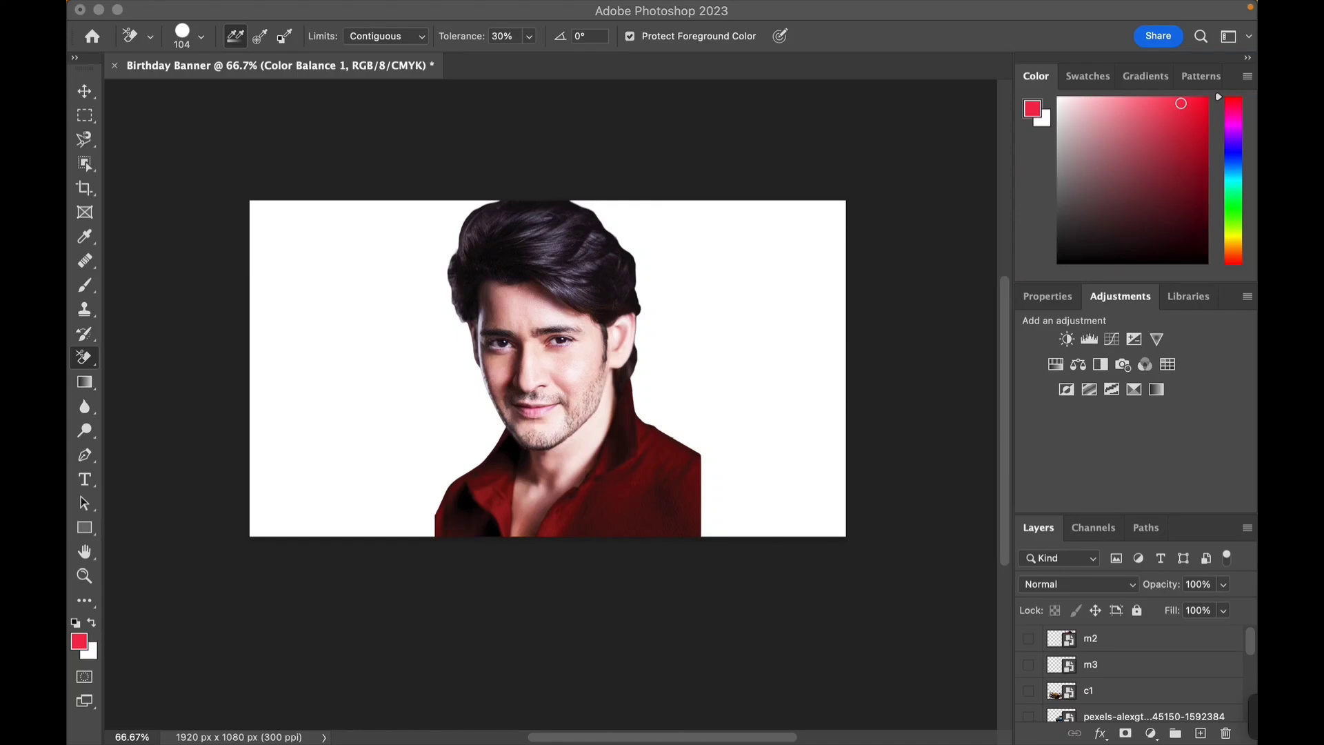
{"action": "left_click", "coordinate": [1029, 638]}
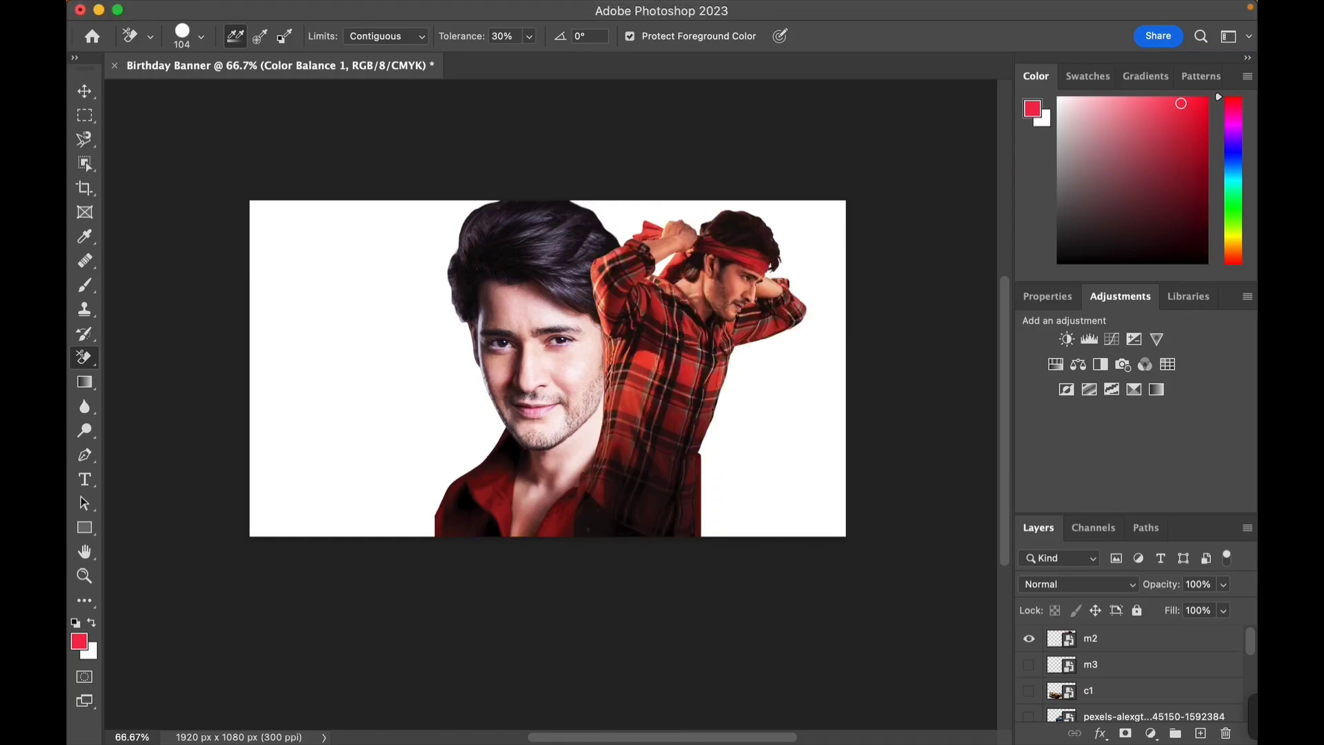
{"action": "mouse_move", "coordinate": [1066, 638]}
{"action": "left_mouse_down"}
{"action": "mouse_move", "coordinate": [1076, 714]}
{"action": "mouse_move", "coordinate": [1102, 732]}
{"action": "mouse_move", "coordinate": [1069, 638]}
{"action": "left_mouse_up"}
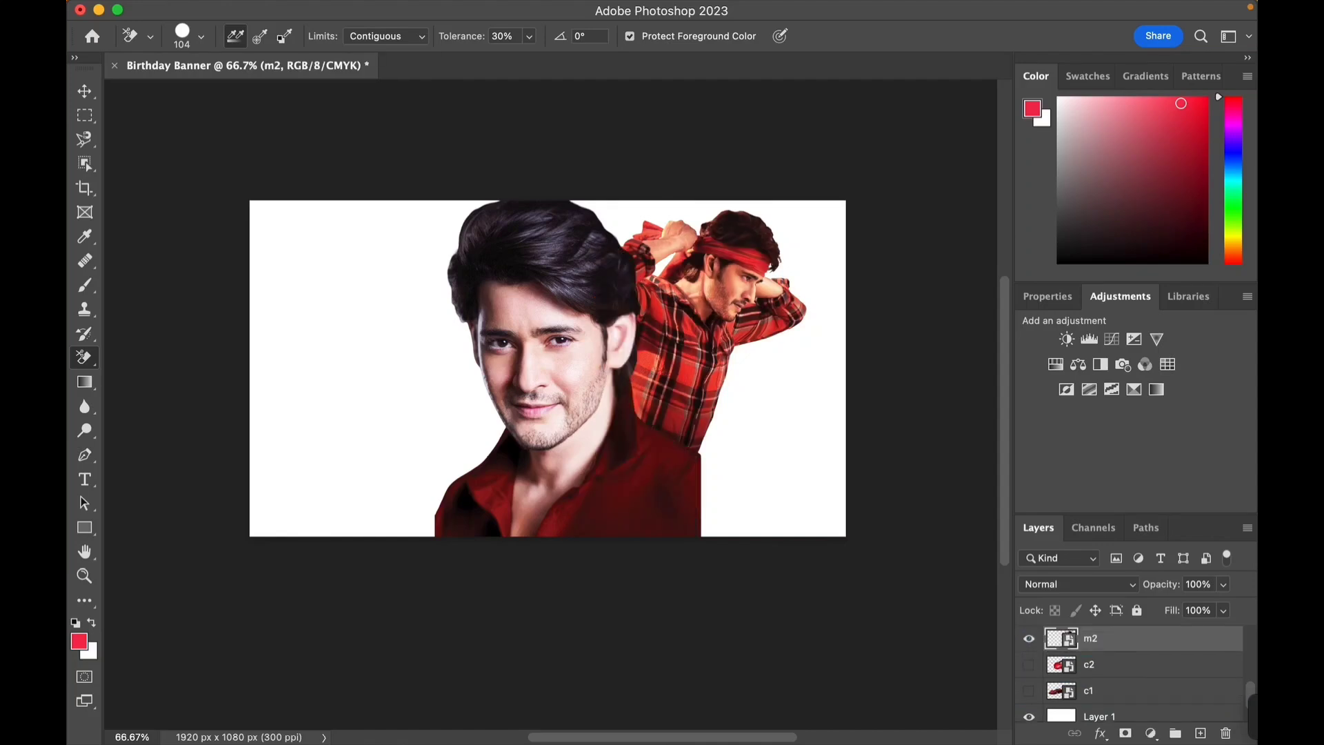
- Rasterize the m2 smart object for the Background Eraser and make an eraser stroke on the canvas
{"action": "left_click", "coordinate": [703, 331]}
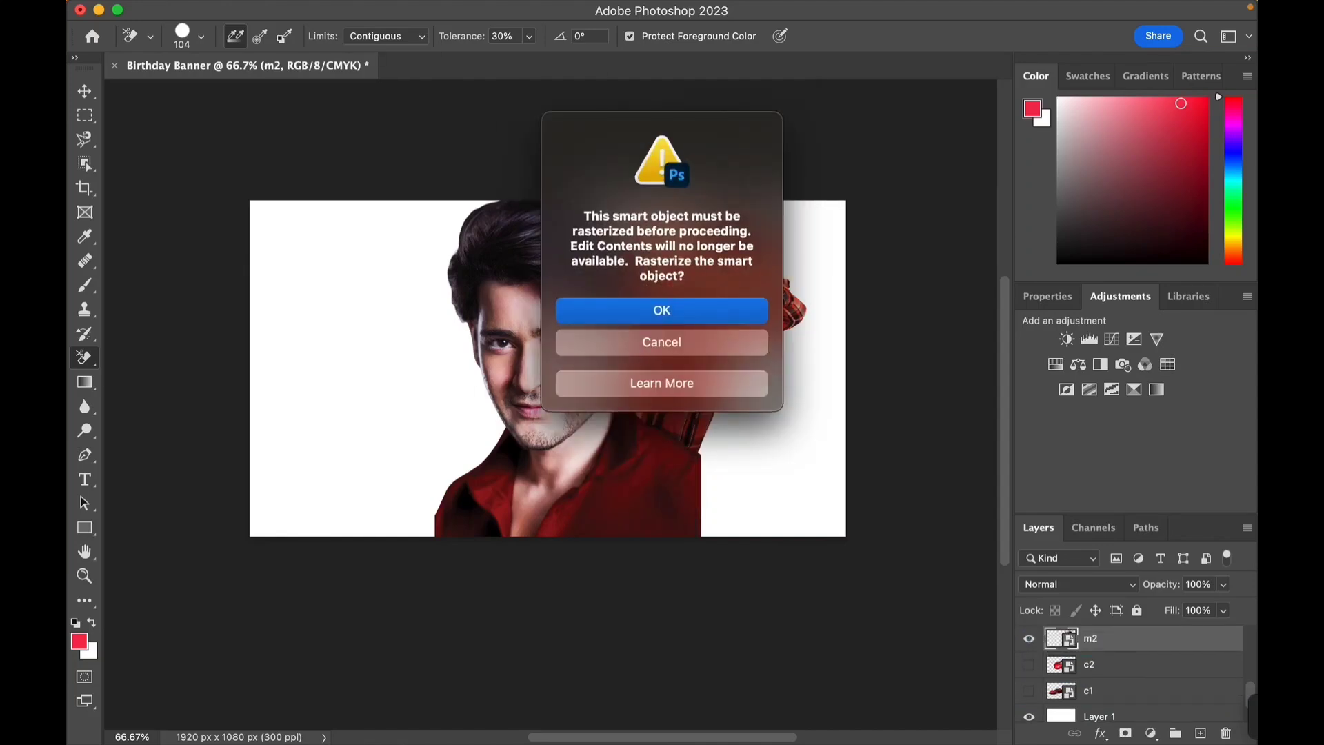
{"action": "key", "text": "Return"}
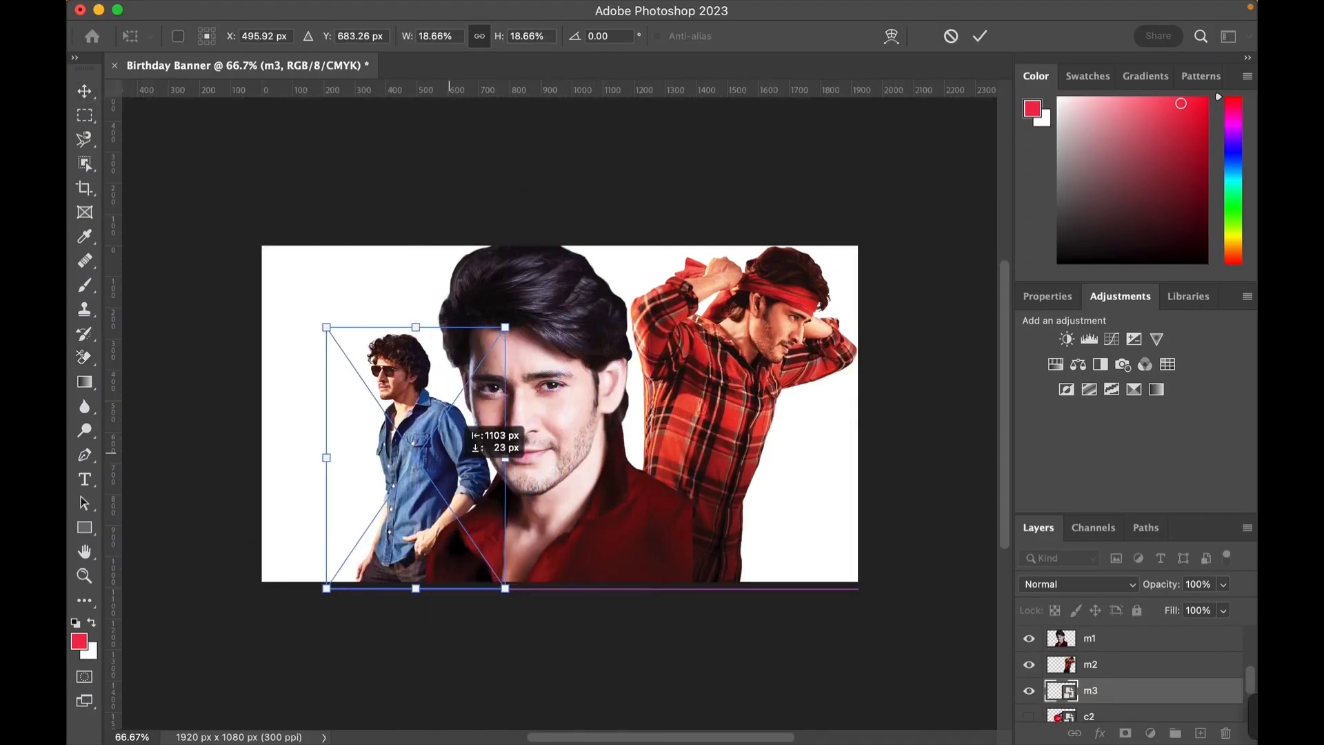
{"action": "left_click_drag", "start_coordinate": [462, 466], "coordinate": [441, 423]}
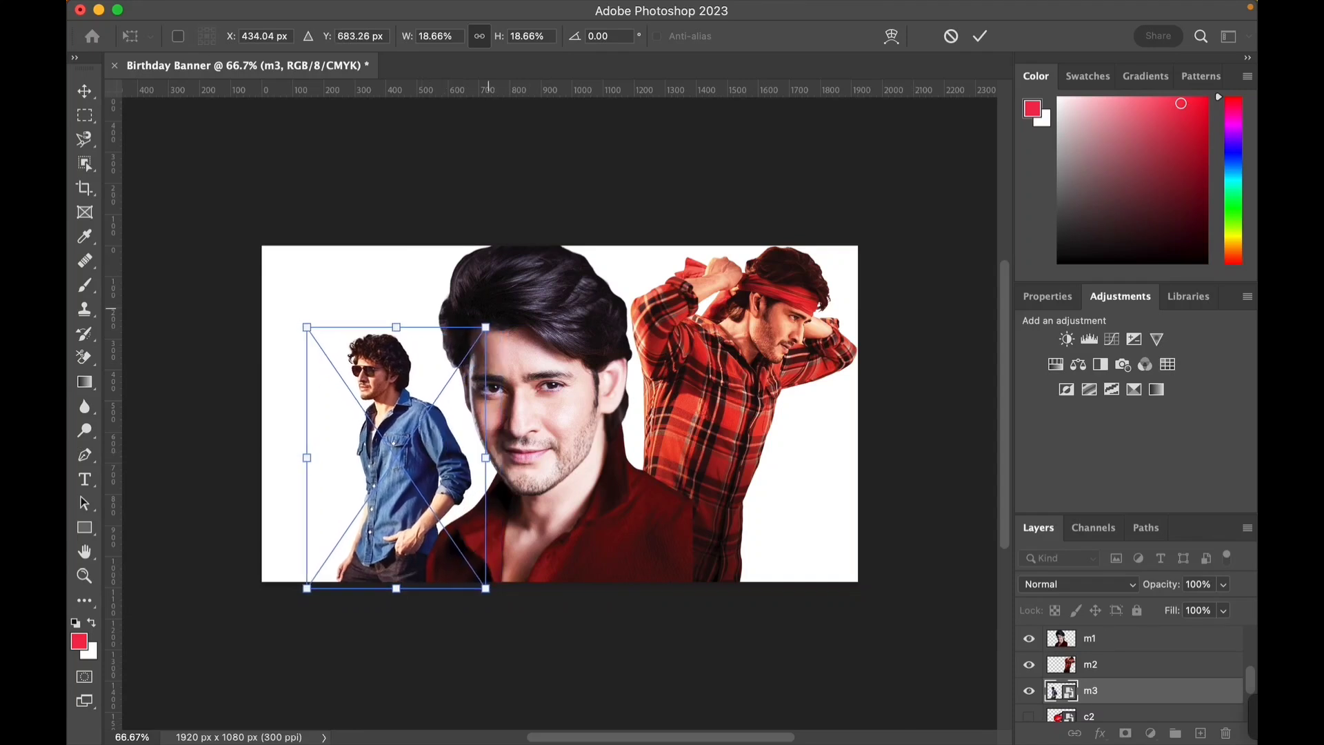
- Scale the m3 denim-shirt portrait up to about 25% and position it against the canvas's left edge
{"action": "left_click_drag", "start_coordinate": [486, 327], "coordinate": [518, 280]}
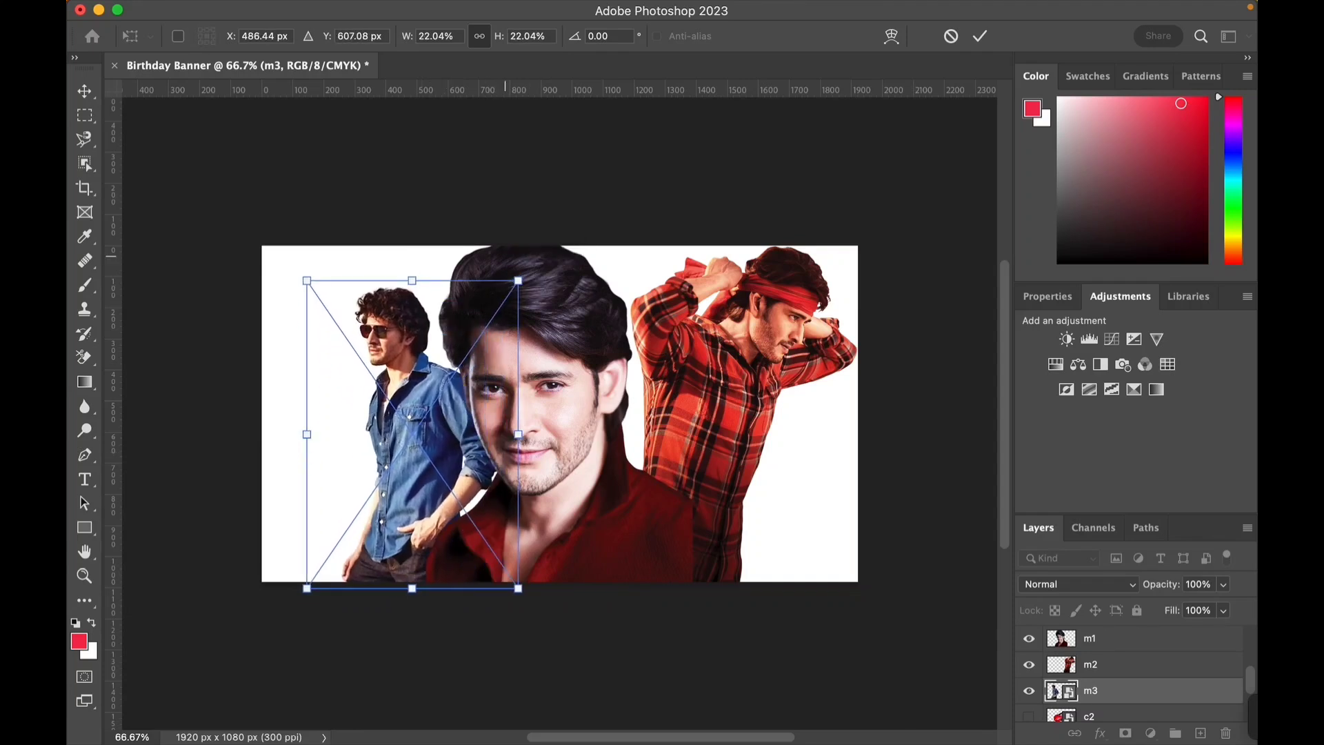
{"action": "left_click_drag", "start_coordinate": [431, 362], "coordinate": [399, 362]}
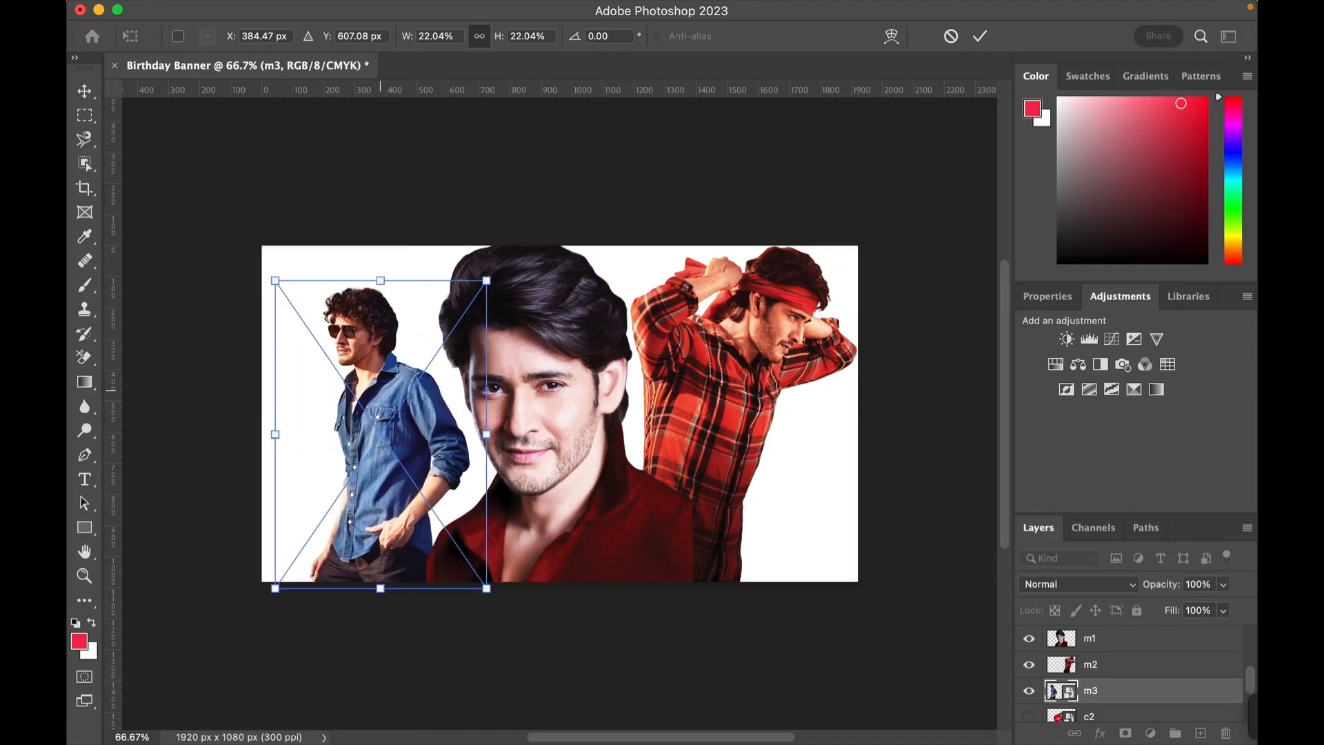
{"action": "left_click_drag", "start_coordinate": [487, 281], "coordinate": [515, 239]}
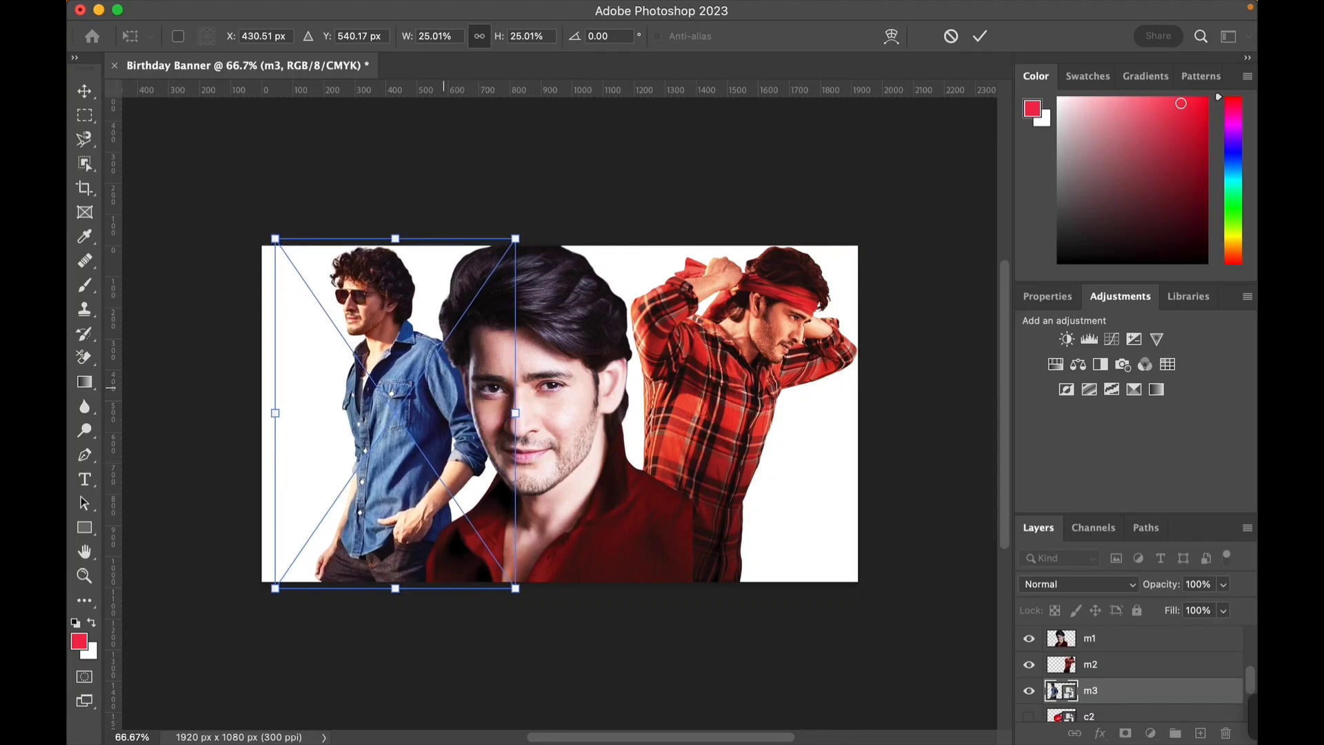
{"action": "left_click_drag", "start_coordinate": [459, 362], "coordinate": [441, 376]}
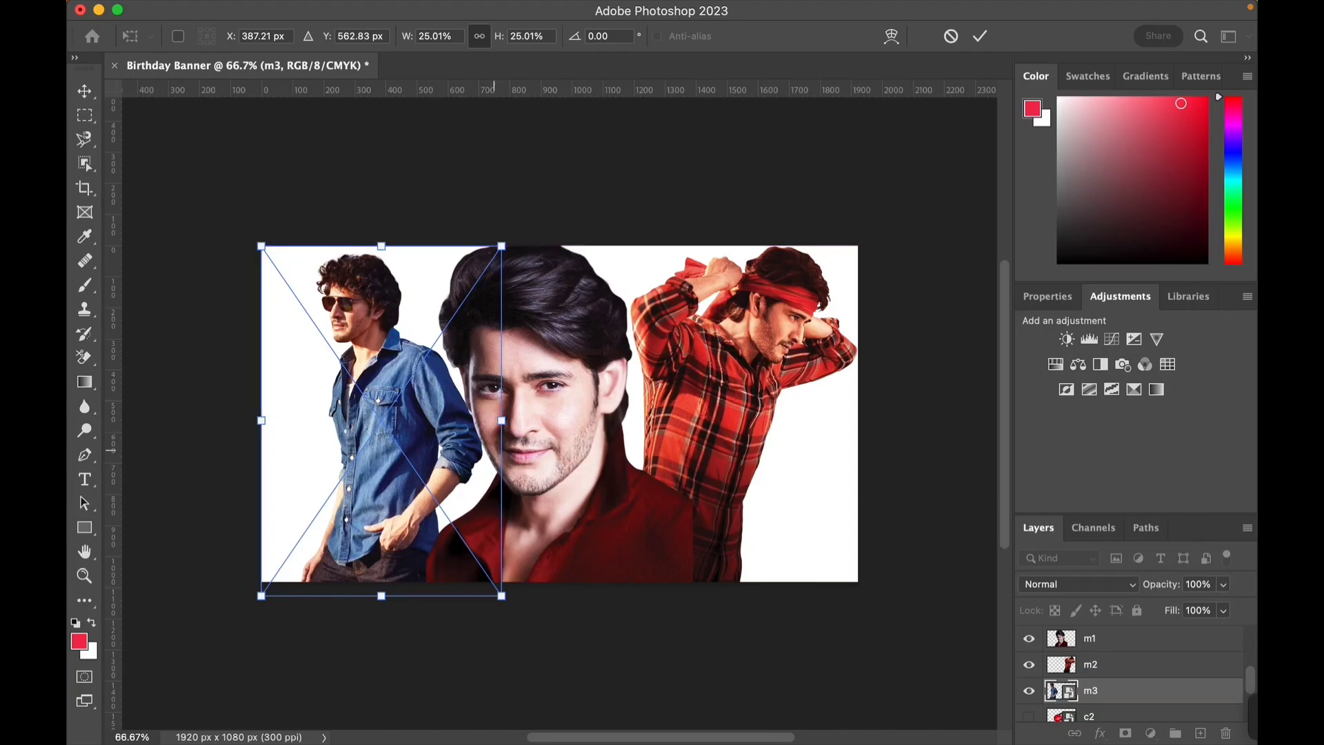
{"action": "key", "text": "Return"}
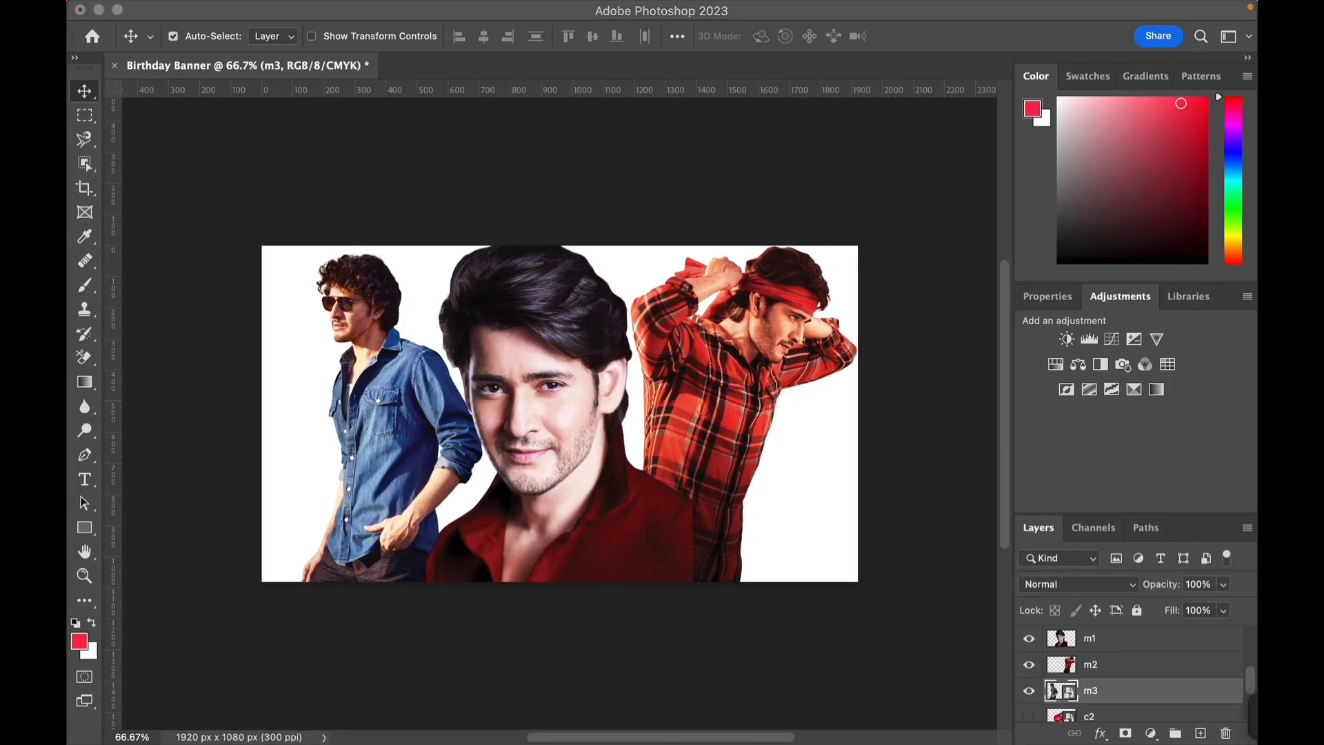
- Rasterize the m3 layer and brush red across its lower edge and the canvas's bottom-right area
{"action": "key", "text": "F2"}
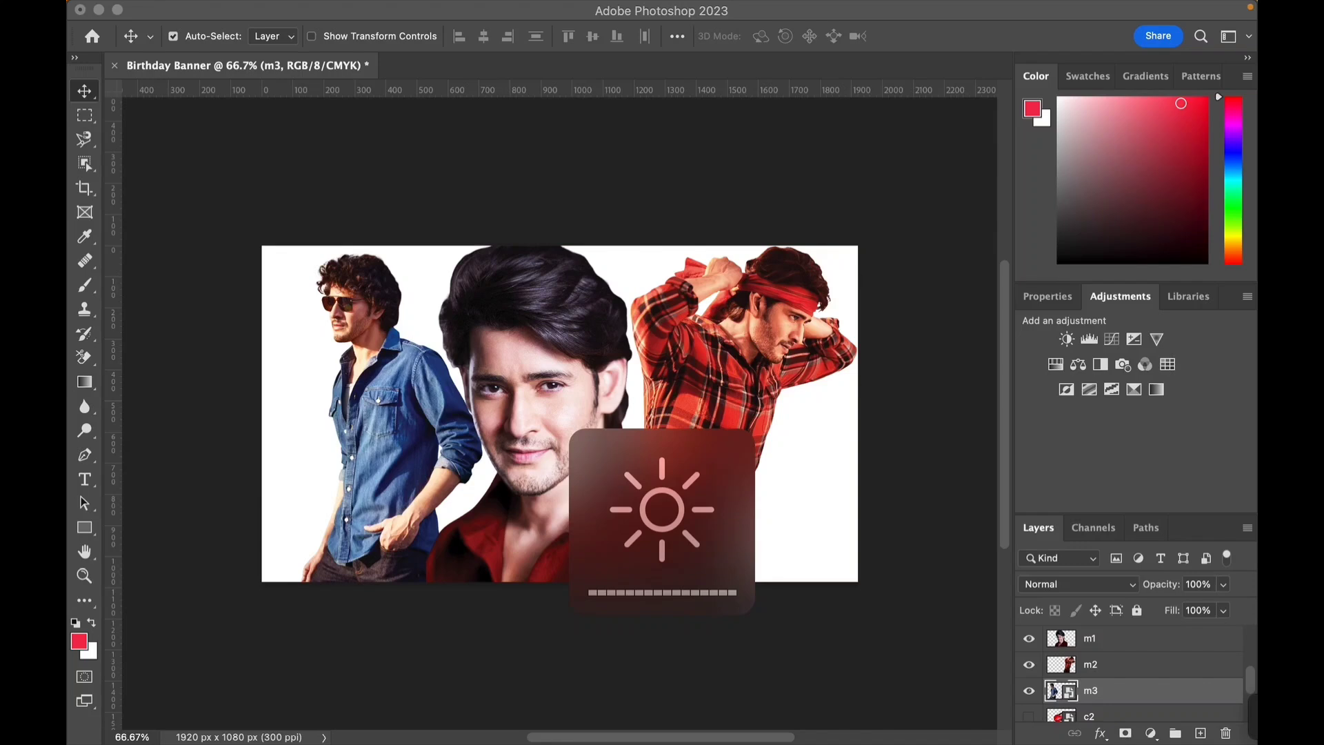
{"action": "scroll", "coordinate": [563, 415], "scroll_direction": "up", "scroll_amount": 3}
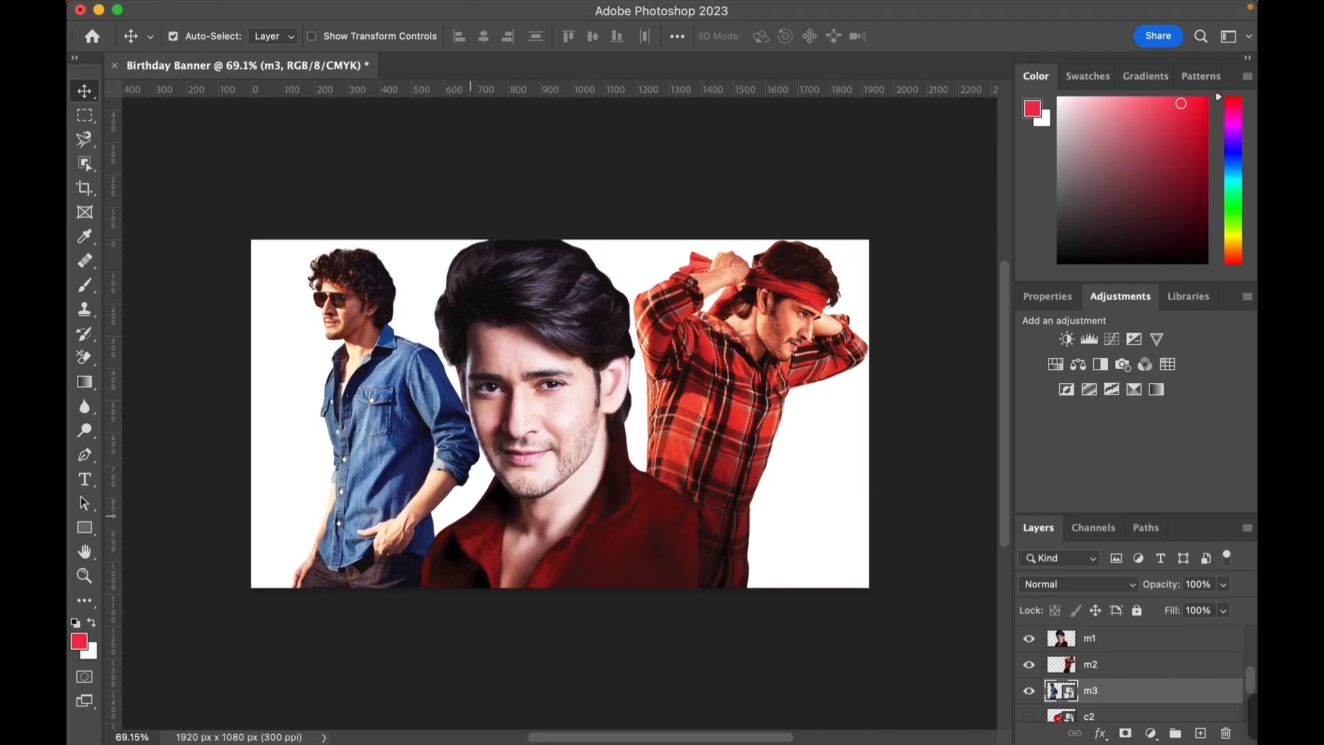
{"action": "scroll", "coordinate": [561, 414], "scroll_direction": "up", "scroll_amount": 1}
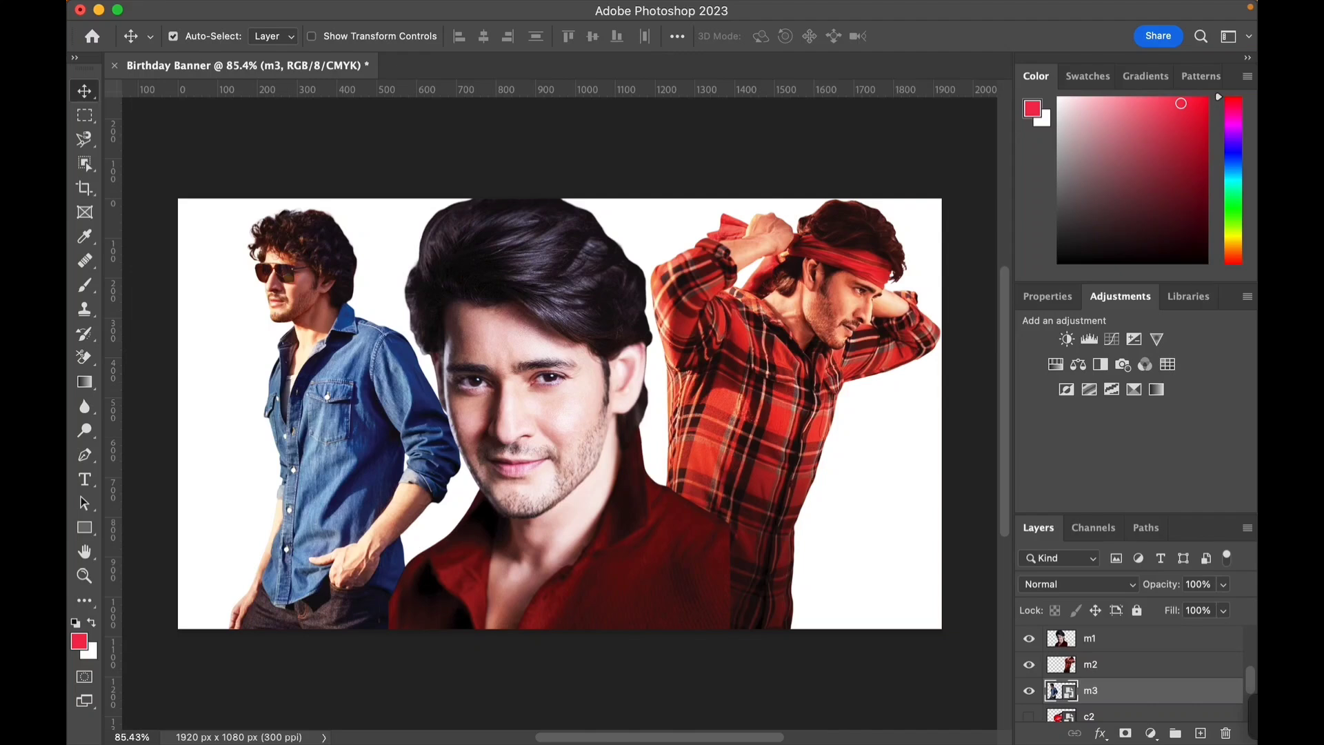
{"action": "left_click", "coordinate": [1091, 665]}
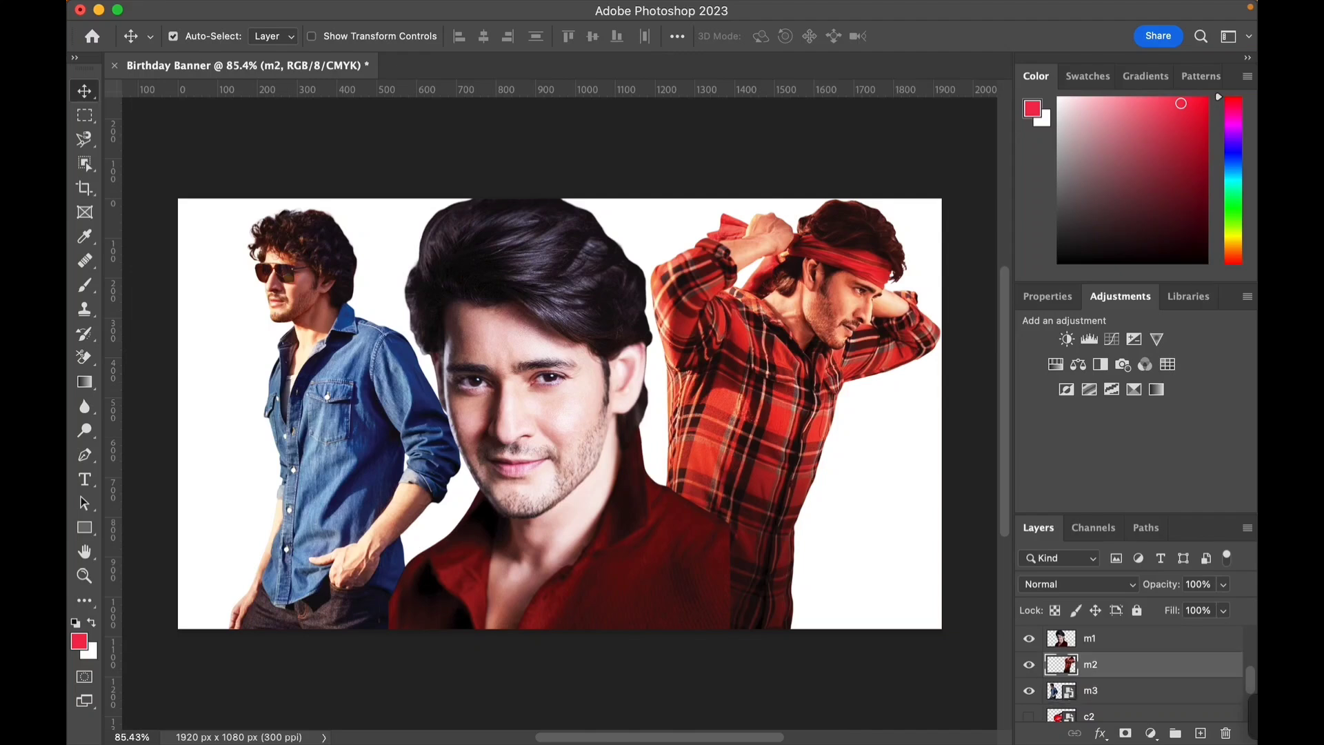
{"action": "left_click", "coordinate": [1091, 691]}
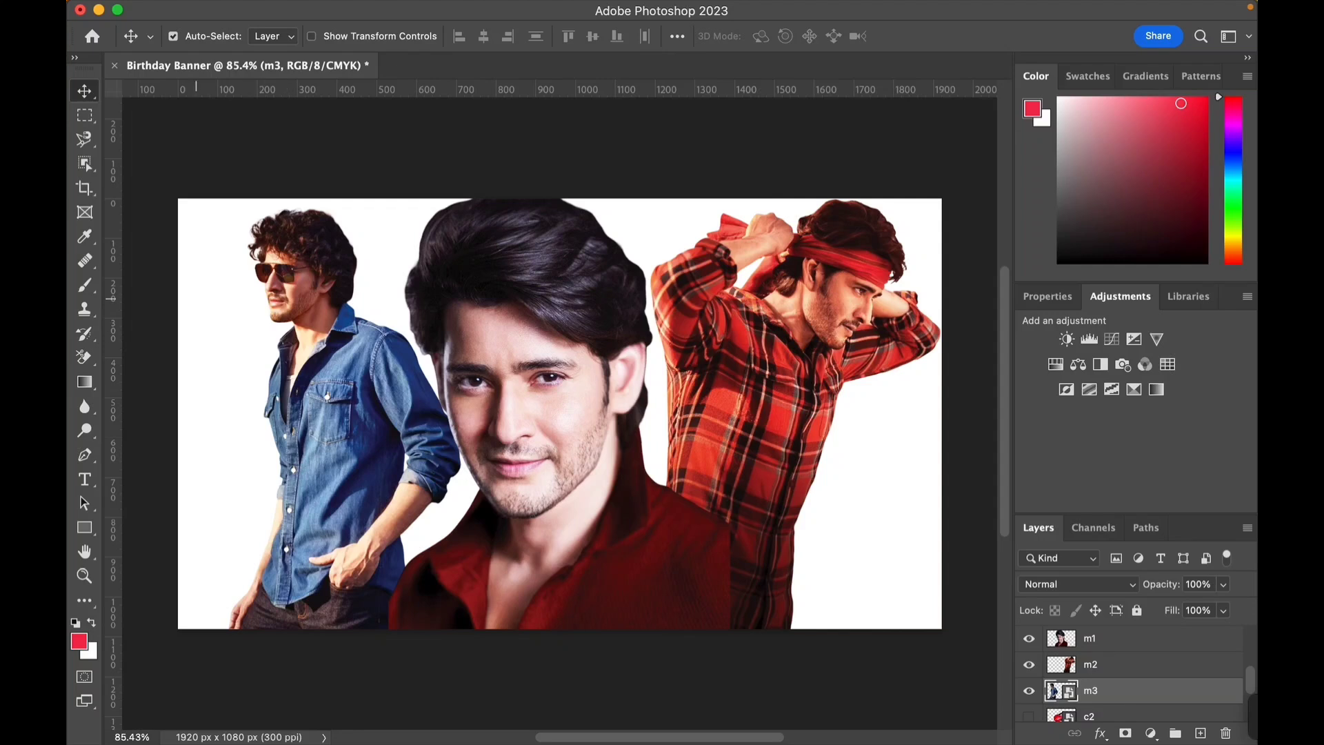
{"action": "left_click", "coordinate": [85, 285]}
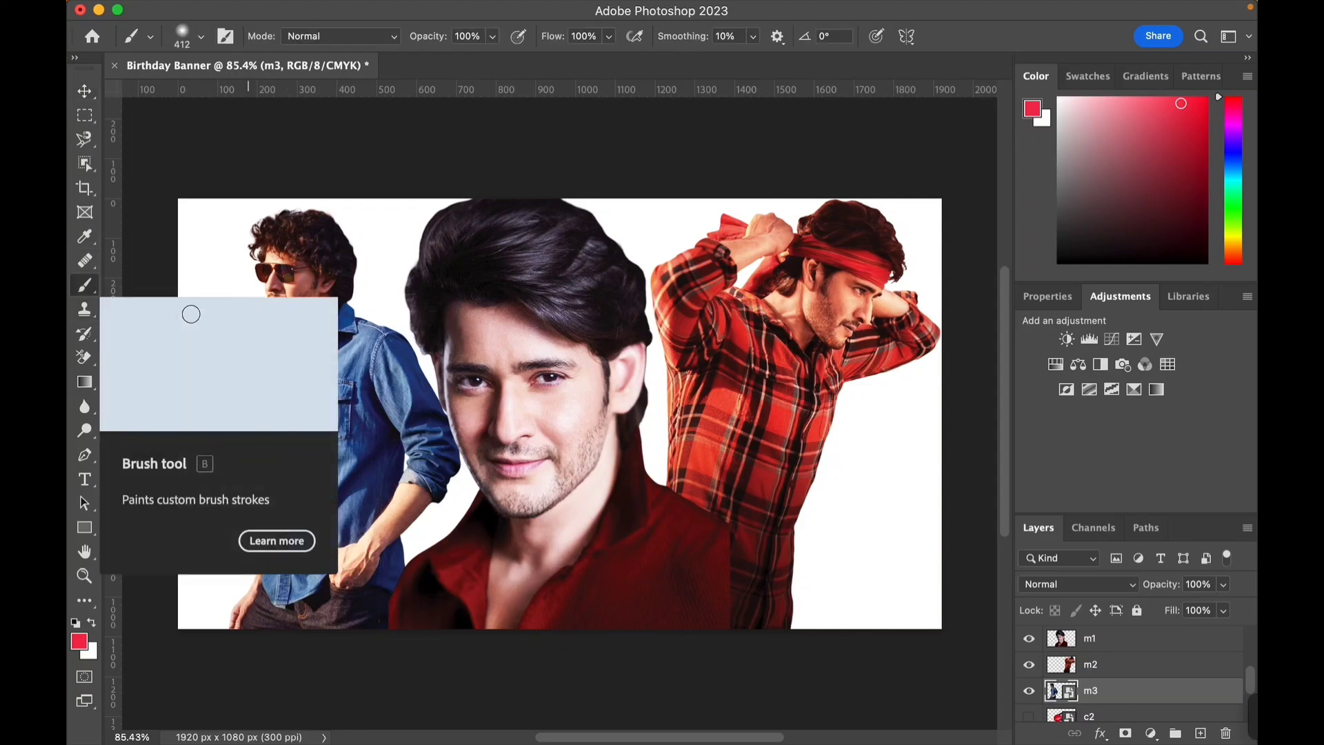
{"action": "left_click", "coordinate": [342, 478]}
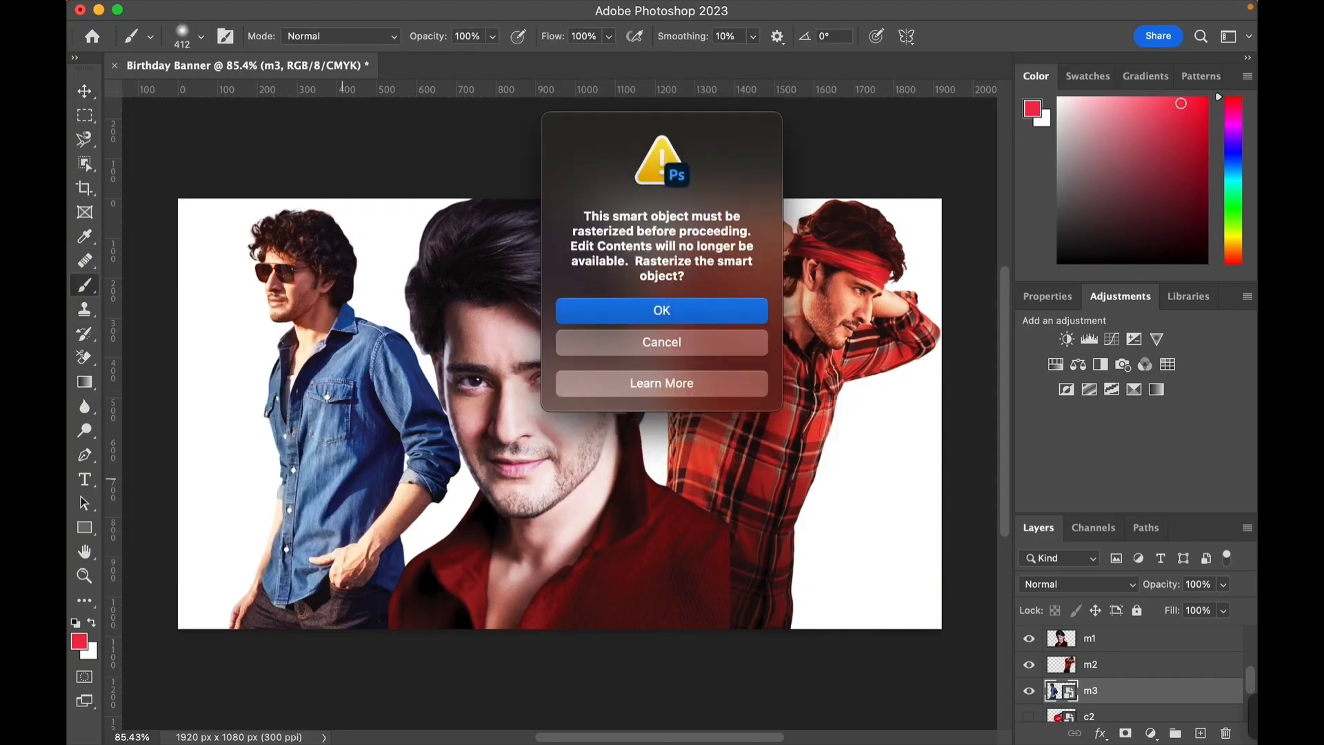
{"action": "key", "text": "Return"}
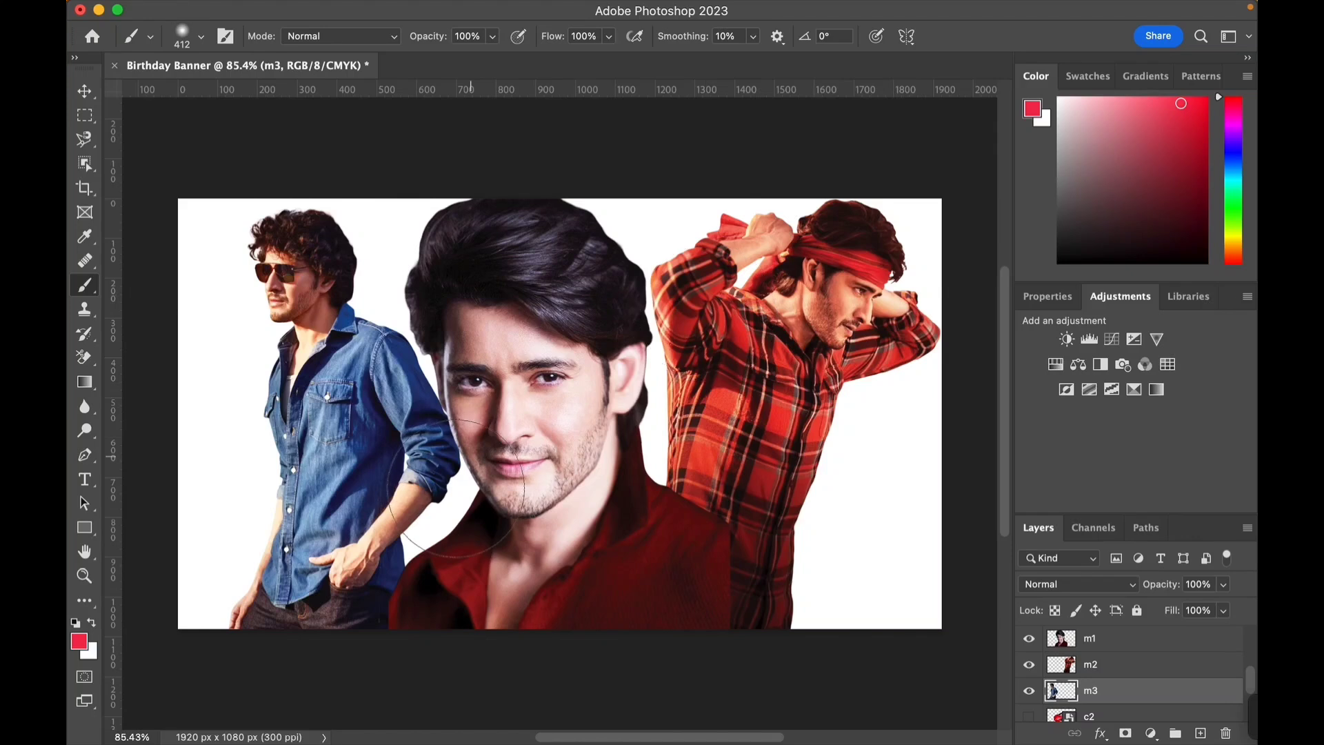
{"action": "mouse_move", "coordinate": [257, 576]}
{"action": "left_mouse_down"}
{"action": "mouse_move", "coordinate": [222, 623]}
{"action": "mouse_move", "coordinate": [221, 559]}
{"action": "mouse_move", "coordinate": [249, 572]}
{"action": "mouse_move", "coordinate": [211, 549]}
{"action": "mouse_move", "coordinate": [216, 572]}
{"action": "mouse_move", "coordinate": [376, 579]}
{"action": "mouse_move", "coordinate": [414, 552]}
{"action": "mouse_move", "coordinate": [369, 576]}
{"action": "mouse_move", "coordinate": [245, 552]}
{"action": "mouse_move", "coordinate": [220, 562]}
{"action": "mouse_move", "coordinate": [478, 581]}
{"action": "left_mouse_up"}
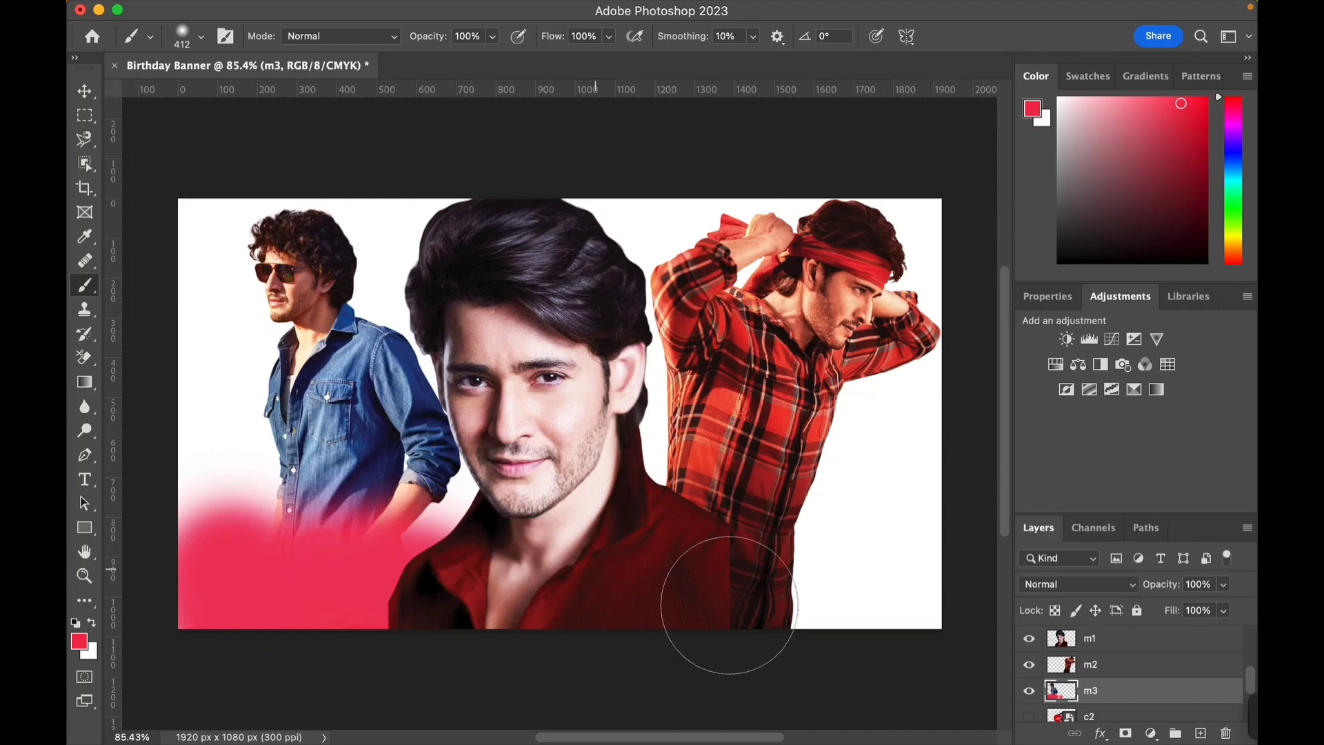
{"action": "left_click", "coordinate": [850, 615]}
{"action": "mouse_move", "coordinate": [914, 562]}
{"action": "left_mouse_down"}
{"action": "mouse_move", "coordinate": [855, 576]}
{"action": "mouse_move", "coordinate": [842, 547]}
{"action": "mouse_move", "coordinate": [916, 532]}
{"action": "left_mouse_up"}
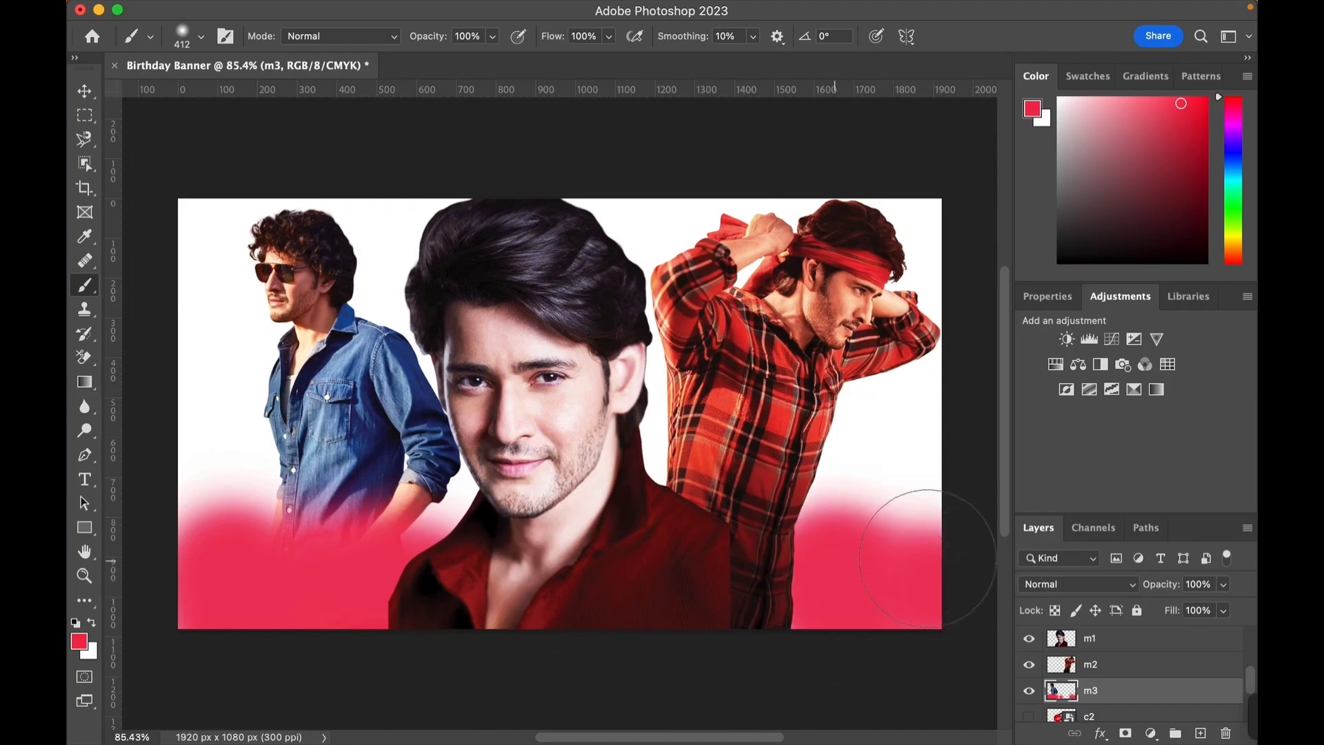
- Select the m2 layer and brush red over the lower areas beside the central portrait
{"action": "left_click", "coordinate": [1118, 664]}
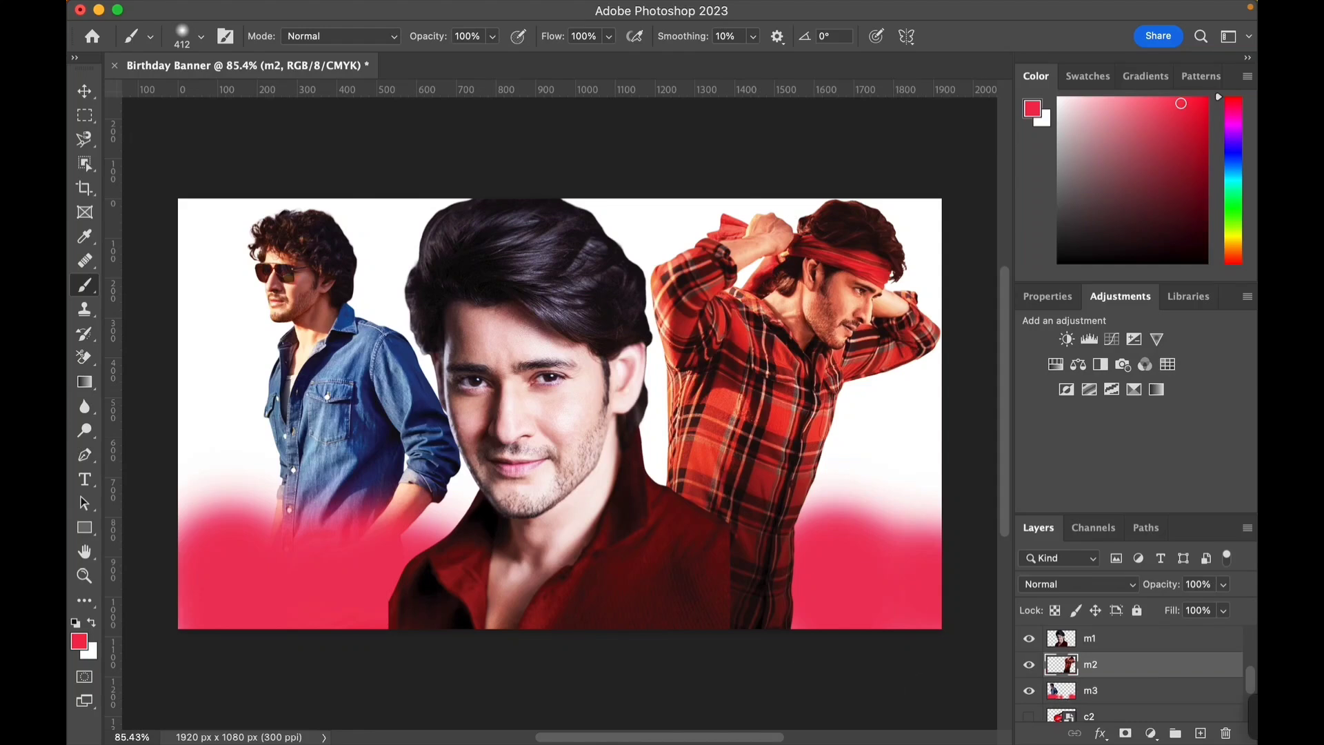
{"action": "mouse_move", "coordinate": [739, 562]}
{"action": "left_mouse_down"}
{"action": "mouse_move", "coordinate": [754, 568]}
{"action": "mouse_move", "coordinate": [749, 555]}
{"action": "mouse_move", "coordinate": [797, 624]}
{"action": "left_mouse_up"}
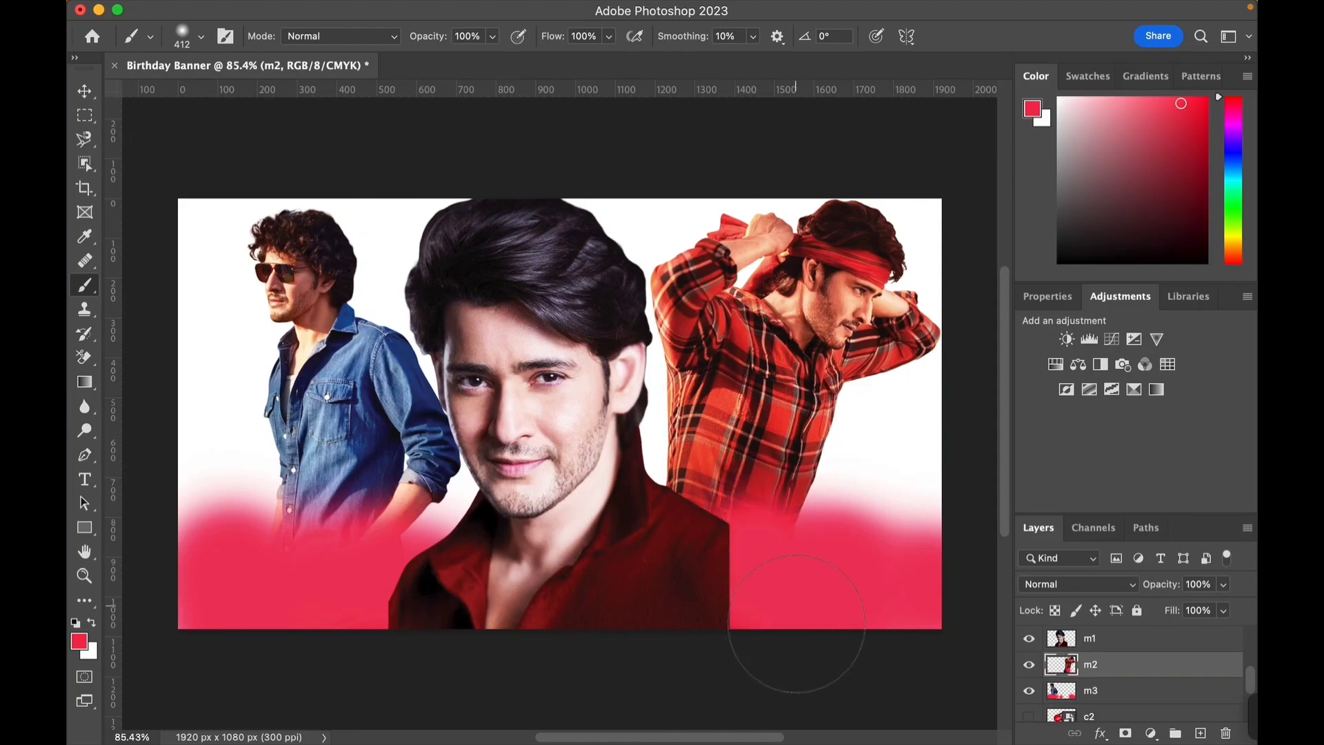
{"action": "left_click", "coordinate": [923, 572]}
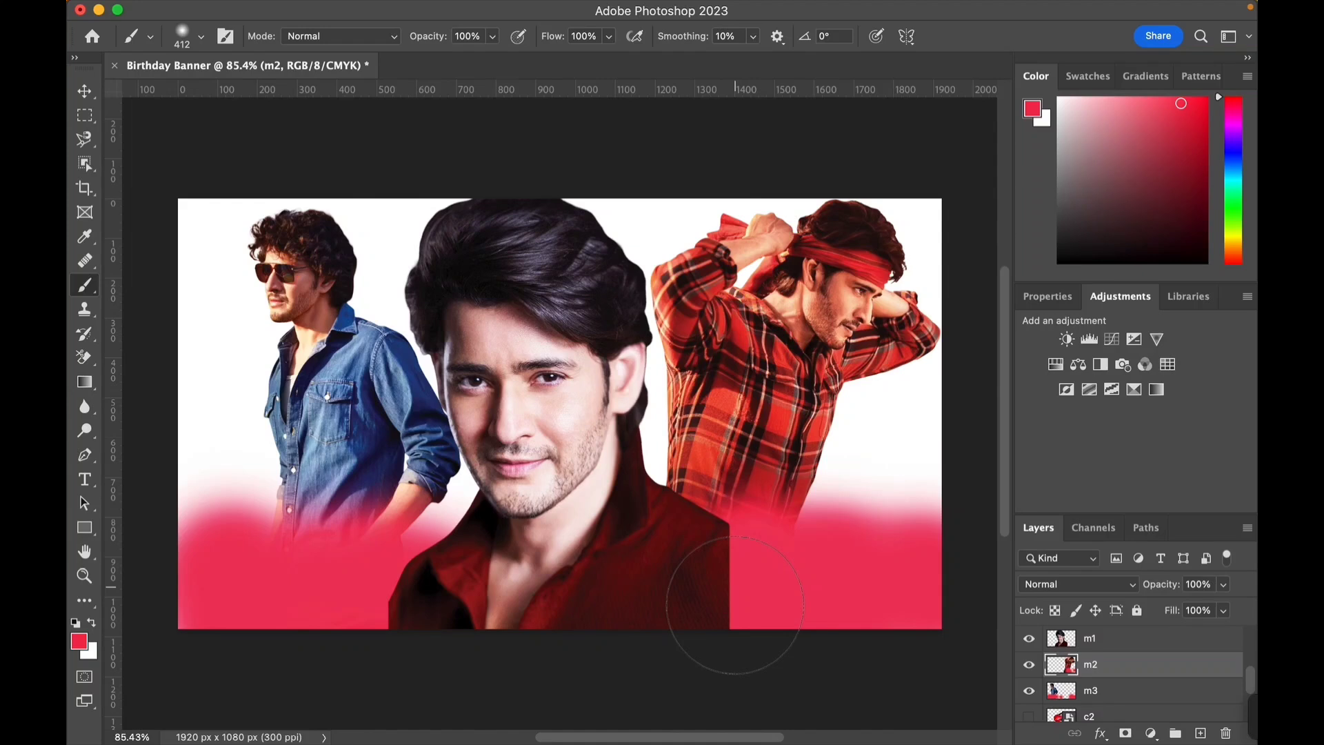
{"action": "mouse_move", "coordinate": [497, 593]}
{"action": "left_mouse_down"}
{"action": "mouse_move", "coordinate": [455, 531]}
{"action": "mouse_move", "coordinate": [441, 556]}
{"action": "left_mouse_up"}
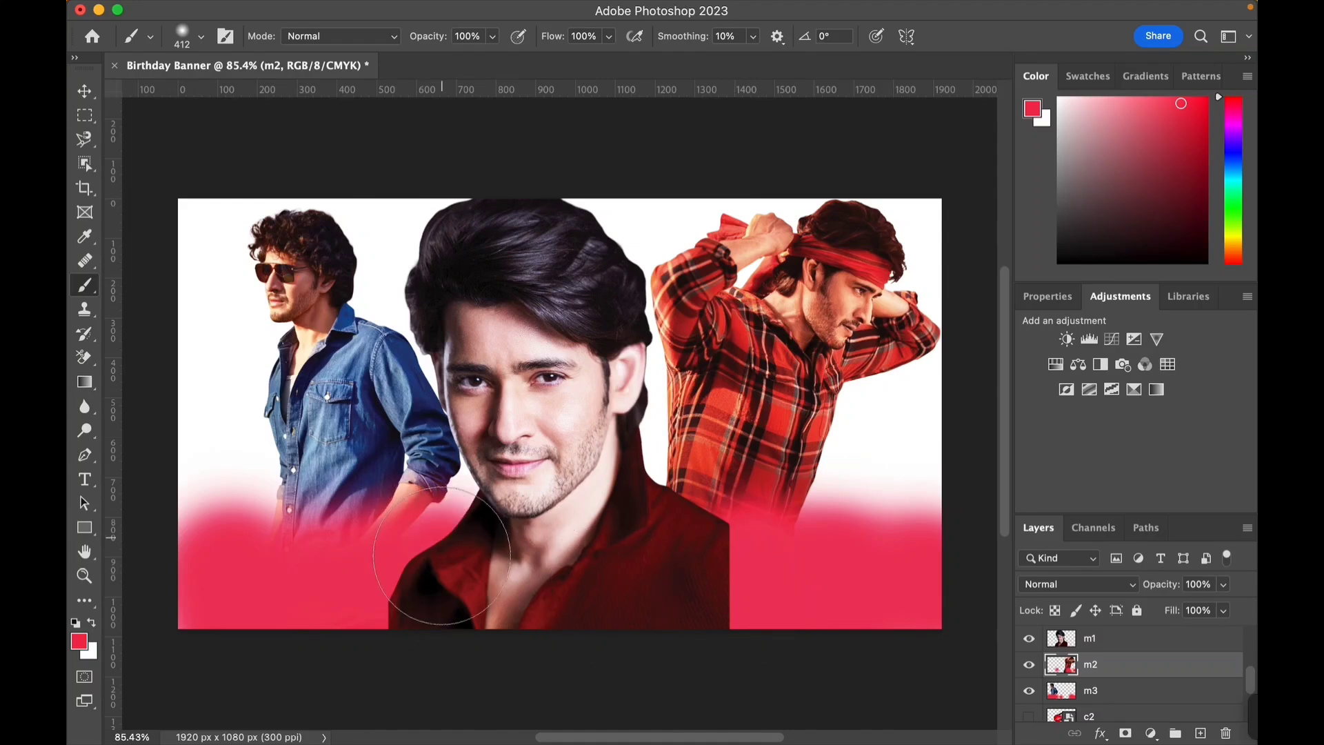
- Select the m1 layer and brush red across the central portrait's shirt and the lower-left corner
{"action": "left_click", "coordinate": [1090, 638]}
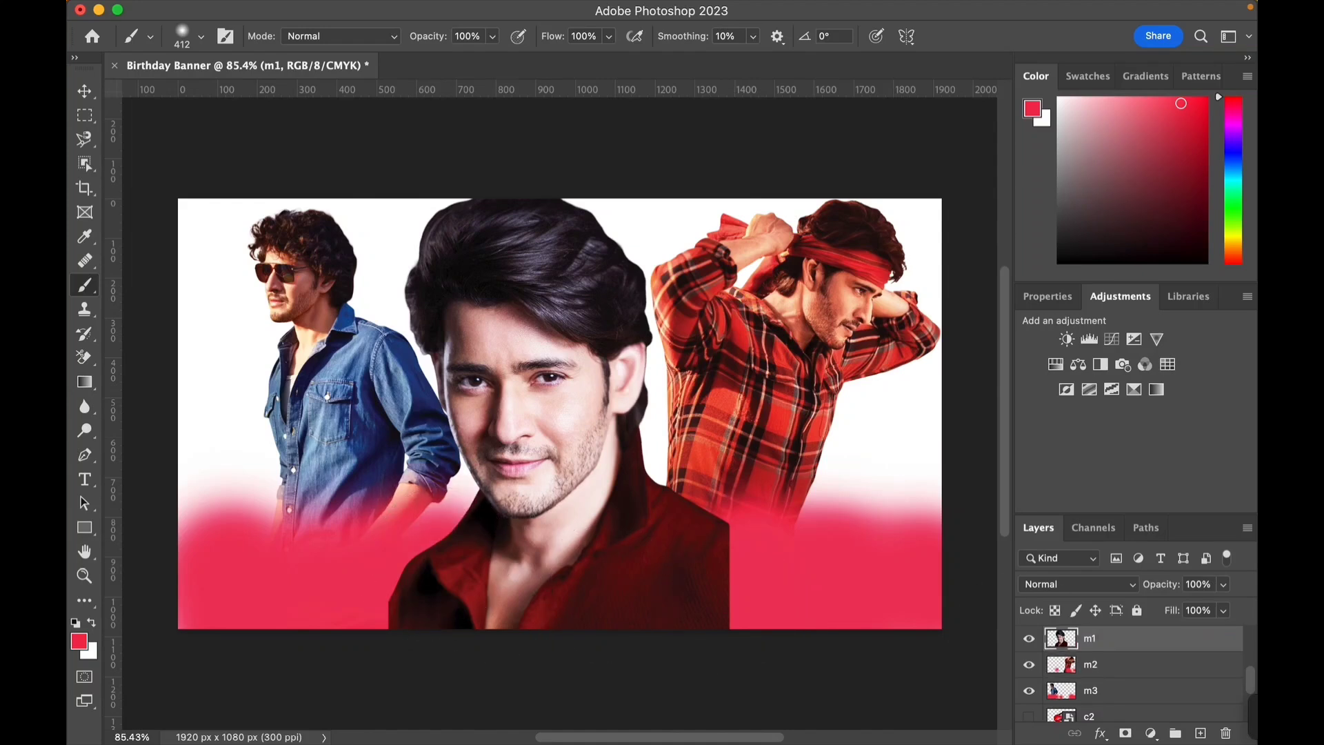
{"action": "mouse_move", "coordinate": [715, 607]}
{"action": "left_mouse_down"}
{"action": "mouse_move", "coordinate": [718, 621]}
{"action": "mouse_move", "coordinate": [612, 631]}
{"action": "mouse_move", "coordinate": [406, 628]}
{"action": "mouse_move", "coordinate": [411, 610]}
{"action": "left_mouse_up"}
{"action": "left_click", "coordinate": [508, 571]}
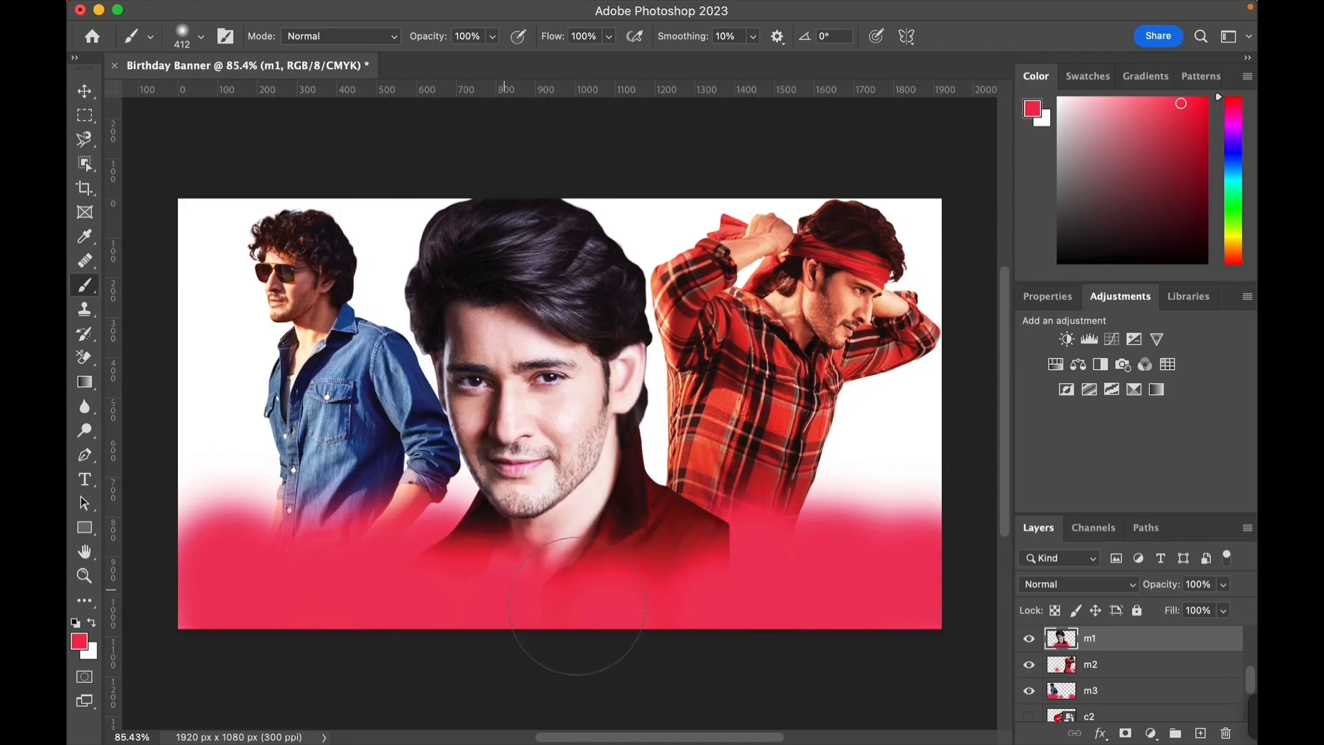
{"action": "left_click_drag", "start_coordinate": [721, 594], "coordinate": [695, 552]}
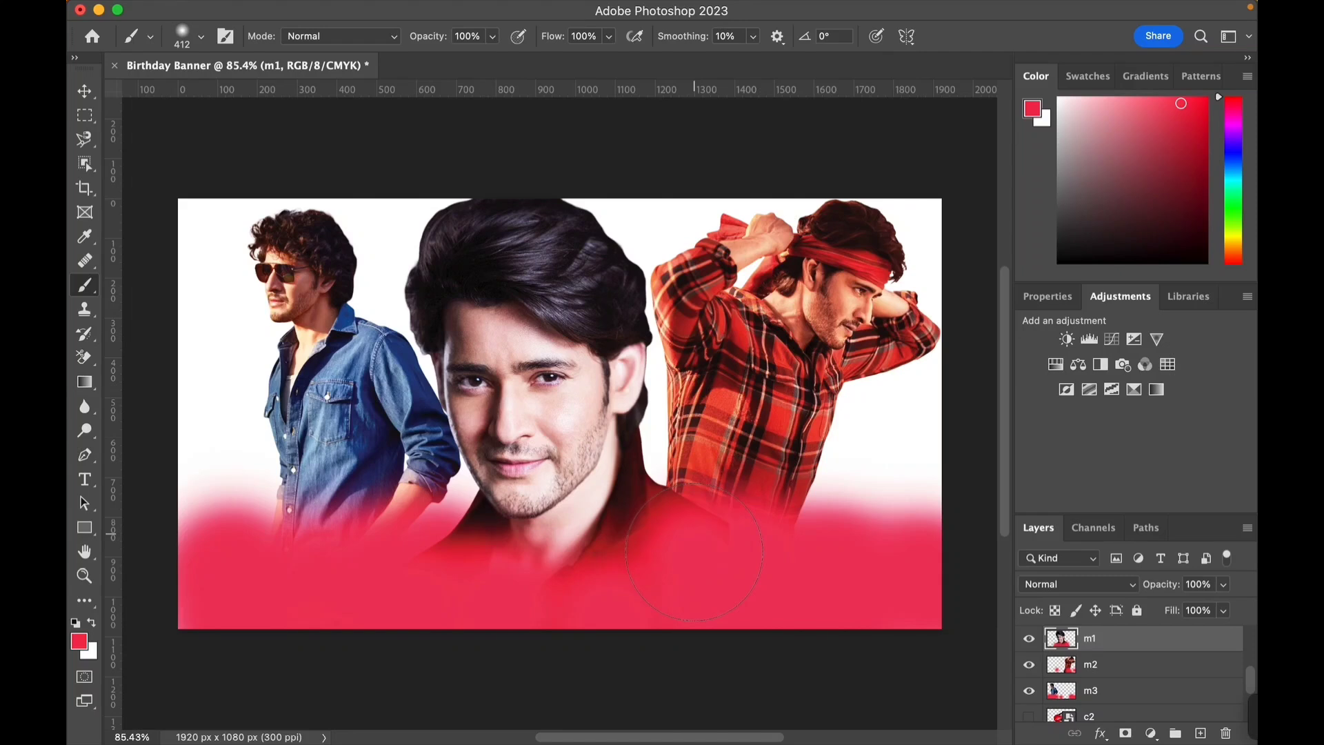
{"action": "left_click", "coordinate": [627, 531]}
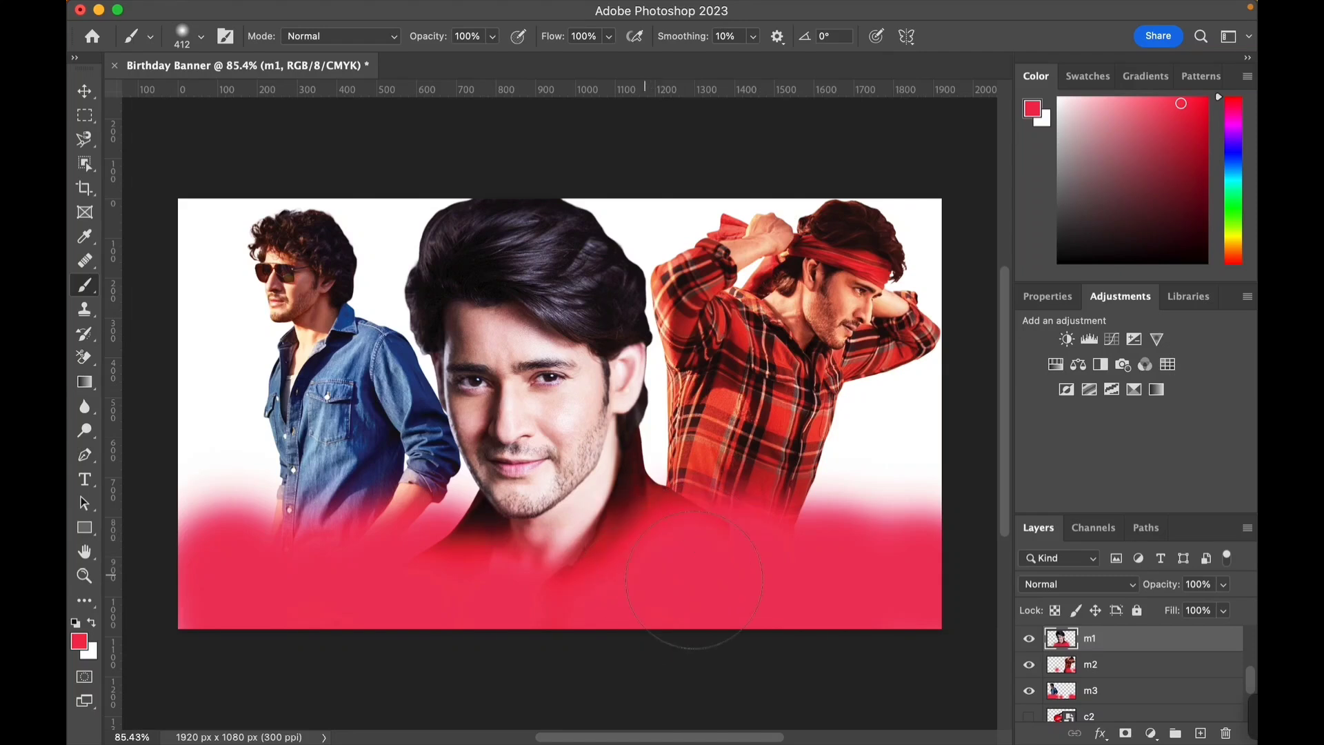
{"action": "left_click", "coordinate": [176, 559]}
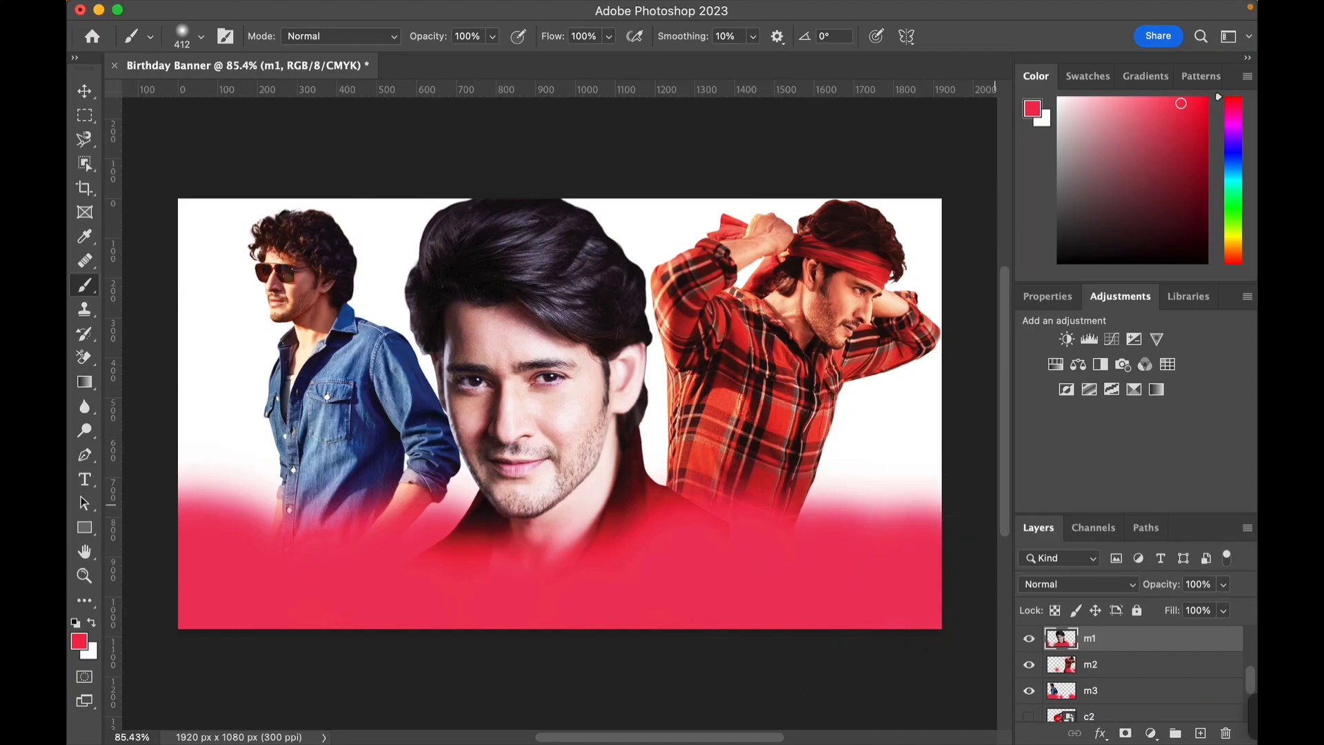
- Select Layer 1 and paint the remaining white background red with broad brush strokes
{"action": "scroll", "coordinate": [1131, 673], "scroll_direction": "down", "scroll_amount": 3}
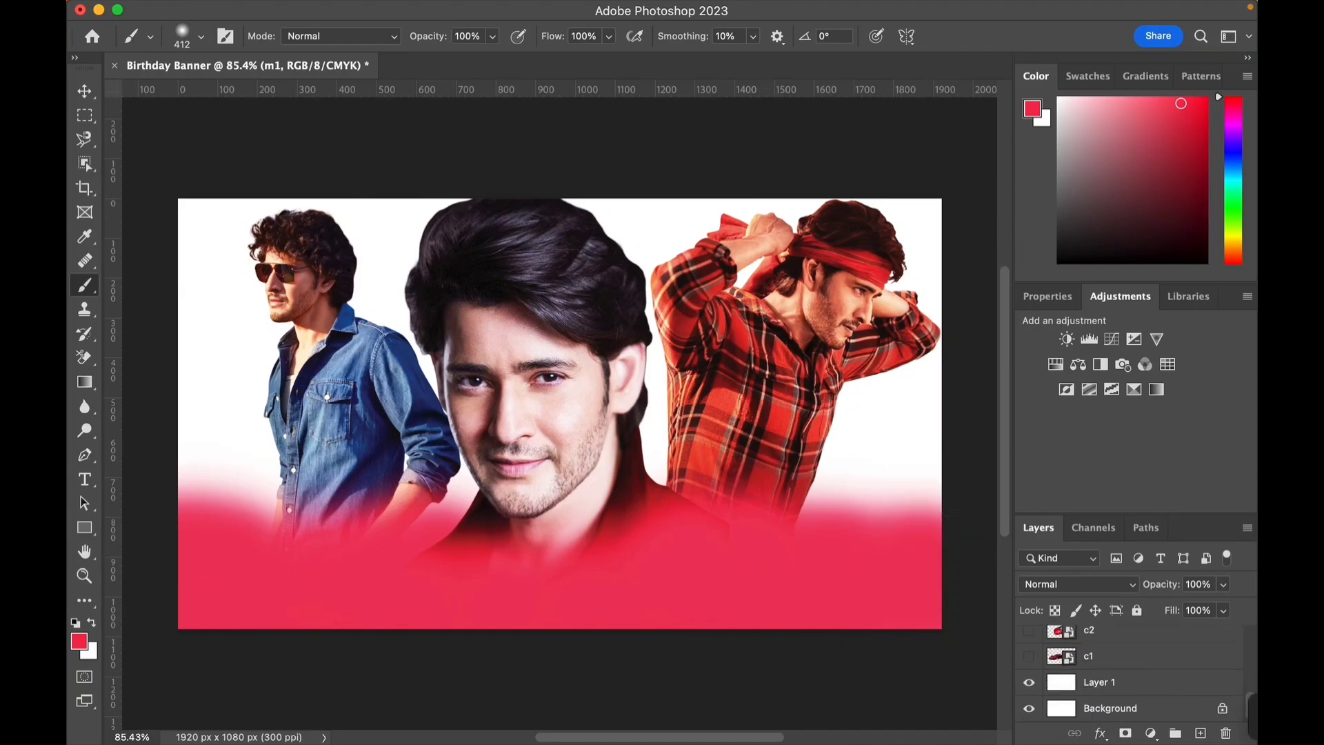
{"action": "left_click", "coordinate": [1118, 682]}
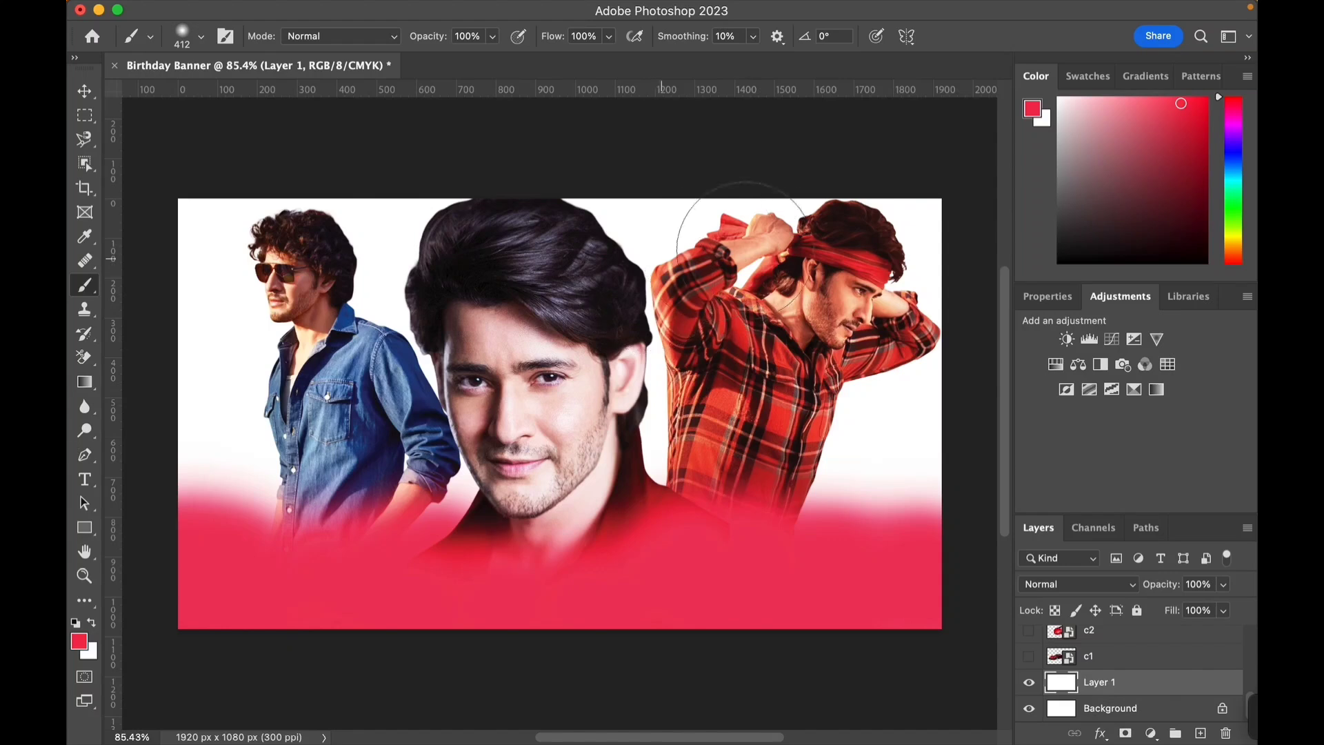
{"action": "mouse_move", "coordinate": [877, 457]}
{"action": "left_mouse_down"}
{"action": "mouse_move", "coordinate": [876, 471]}
{"action": "mouse_move", "coordinate": [894, 386]}
{"action": "mouse_move", "coordinate": [814, 221]}
{"action": "mouse_move", "coordinate": [904, 257]}
{"action": "mouse_move", "coordinate": [656, 414]}
{"action": "mouse_move", "coordinate": [814, 483]}
{"action": "left_mouse_up"}
{"action": "mouse_move", "coordinate": [228, 276]}
{"action": "left_mouse_down"}
{"action": "mouse_move", "coordinate": [290, 414]}
{"action": "mouse_move", "coordinate": [458, 348]}
{"action": "mouse_move", "coordinate": [207, 289]}
{"action": "mouse_move", "coordinate": [110, 238]}
{"action": "mouse_move", "coordinate": [296, 131]}
{"action": "mouse_move", "coordinate": [280, 589]}
{"action": "mouse_move", "coordinate": [214, 414]}
{"action": "mouse_move", "coordinate": [207, 476]}
{"action": "left_mouse_up"}
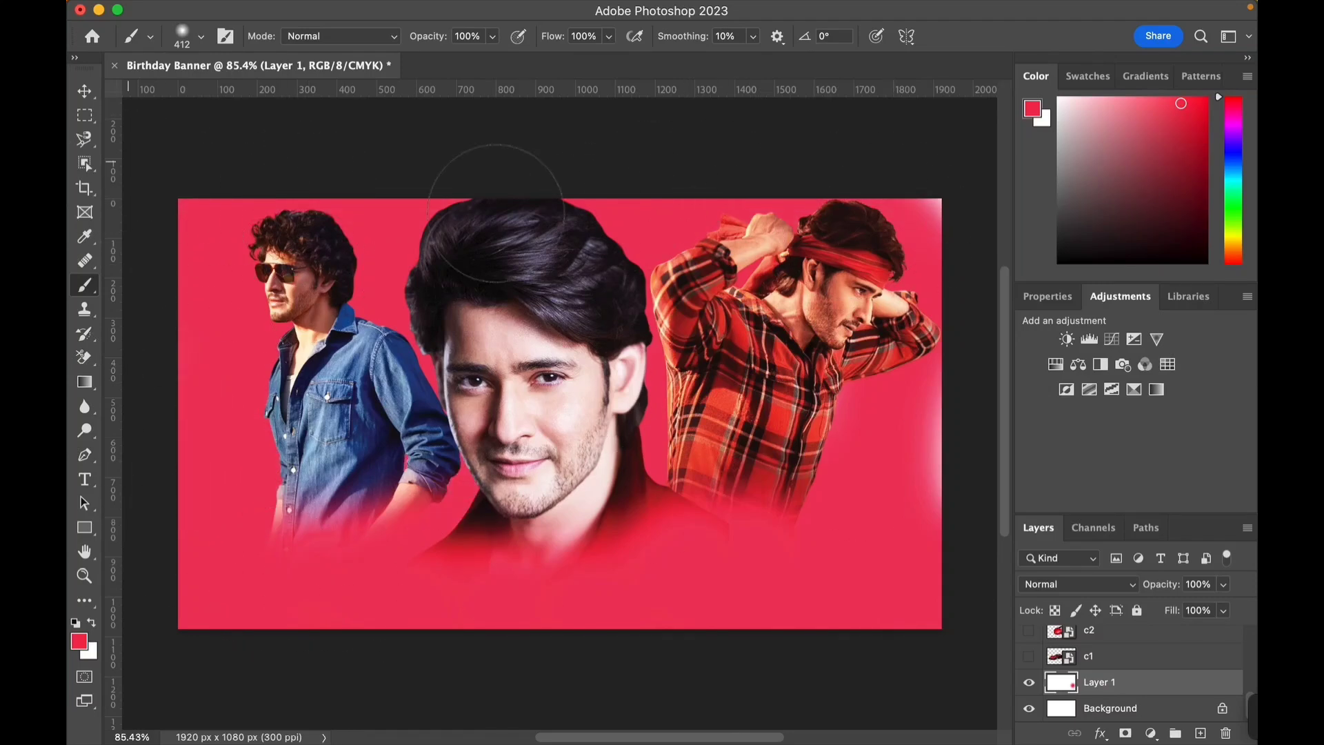
{"action": "mouse_move", "coordinate": [952, 458]}
{"action": "left_mouse_down"}
{"action": "mouse_move", "coordinate": [965, 449]}
{"action": "mouse_move", "coordinate": [980, 238]}
{"action": "mouse_move", "coordinate": [914, 443]}
{"action": "left_mouse_up"}
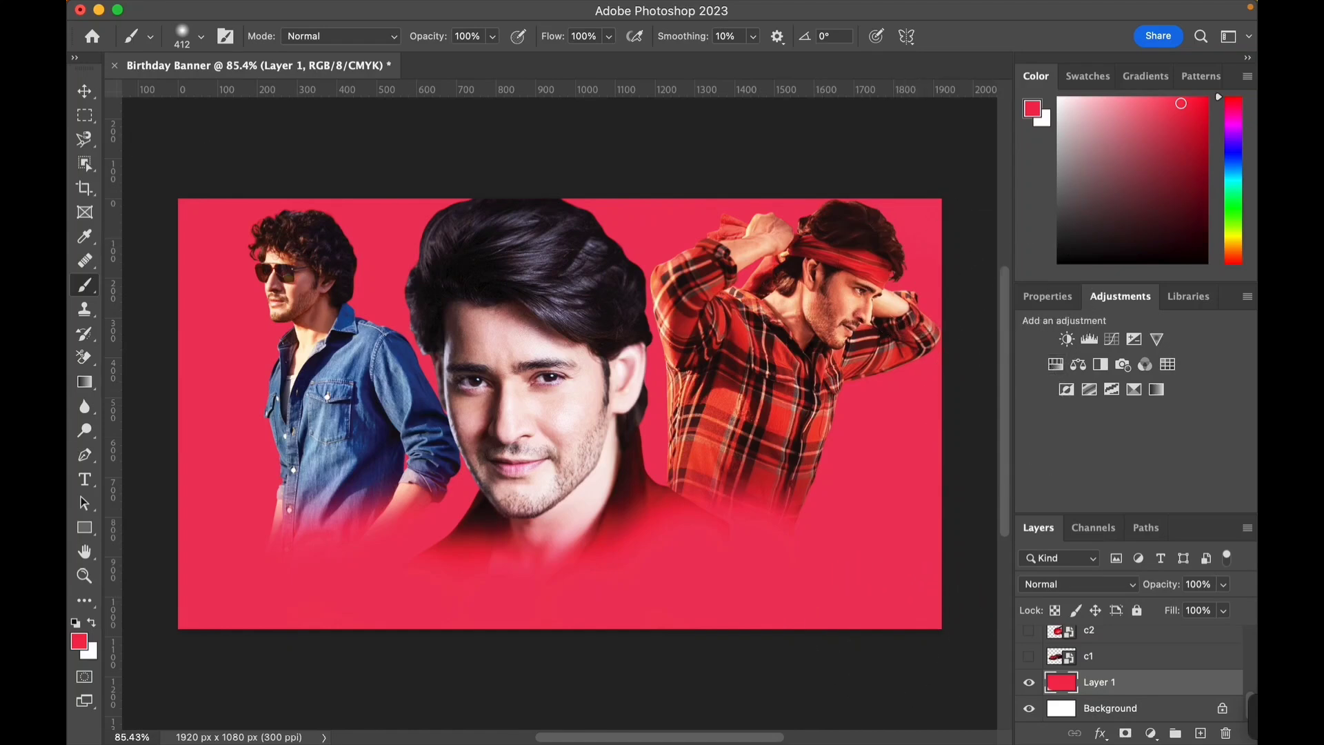
- Select the m3 layer and add a Brightness/Contrast adjustment above it with brightness 45 and contrast -8
{"action": "key", "text": "v"}
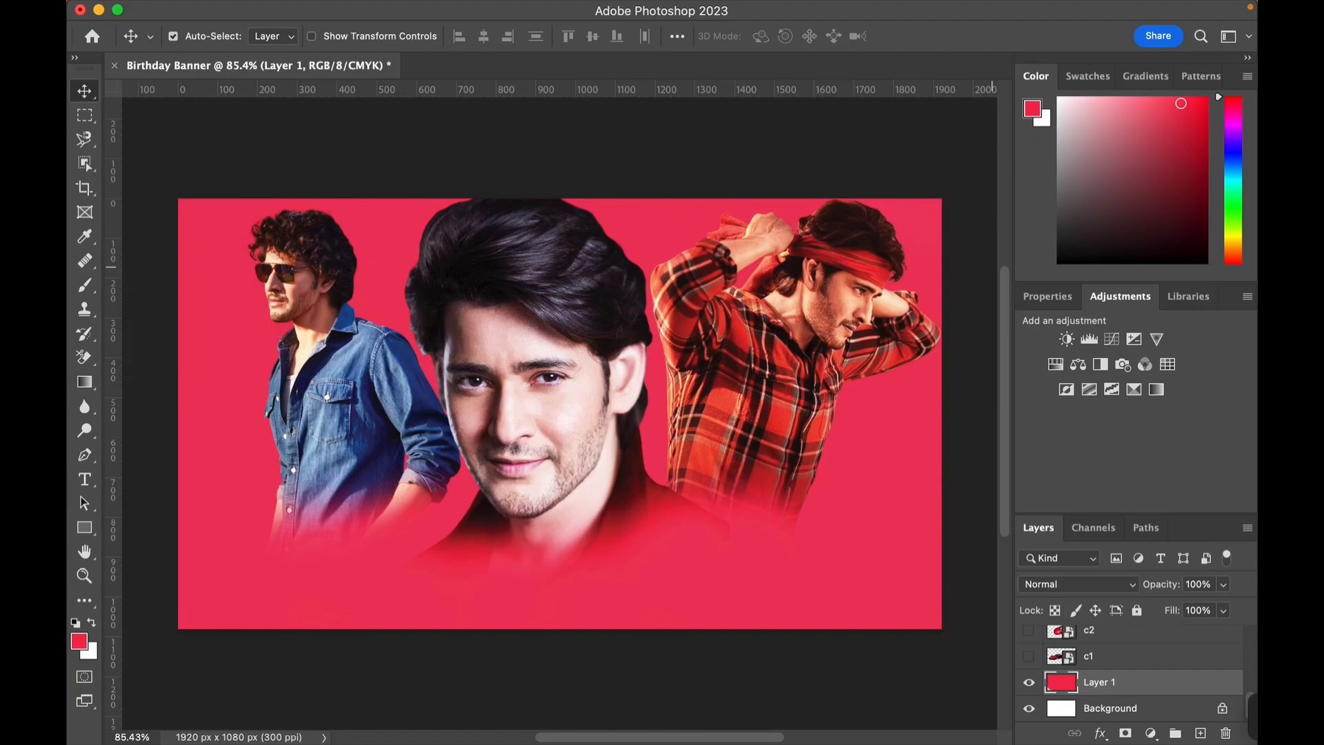
{"action": "left_click", "coordinate": [854, 304]}
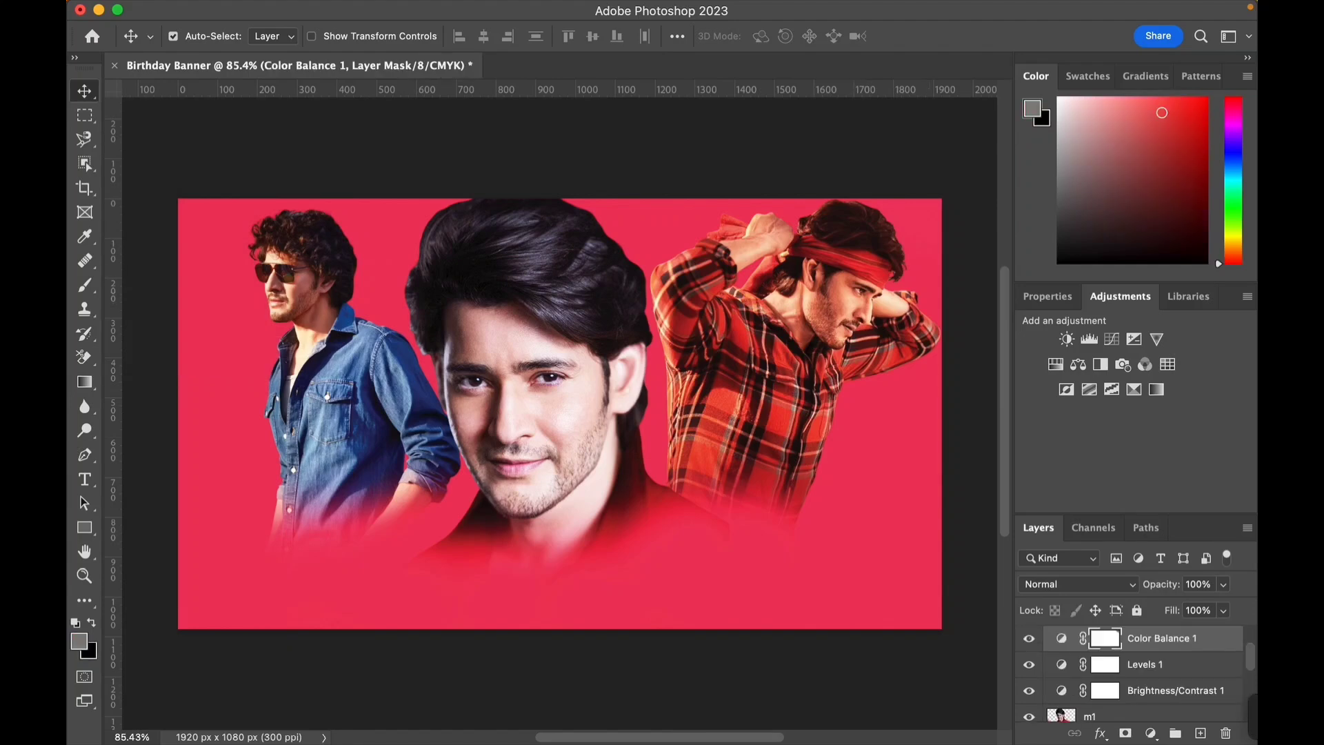
{"action": "scroll", "coordinate": [1132, 676], "scroll_direction": "up", "scroll_amount": 1}
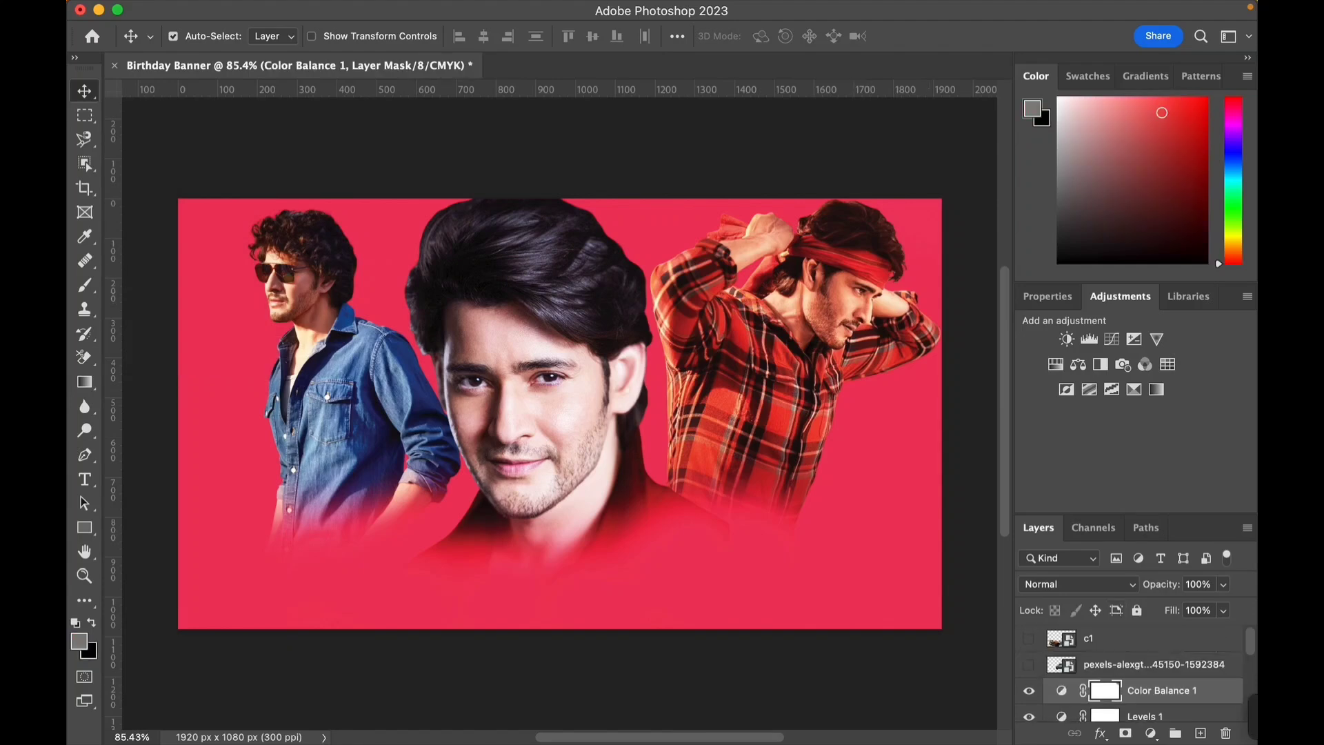
{"action": "scroll", "coordinate": [1131, 673], "scroll_direction": "down", "scroll_amount": 3}
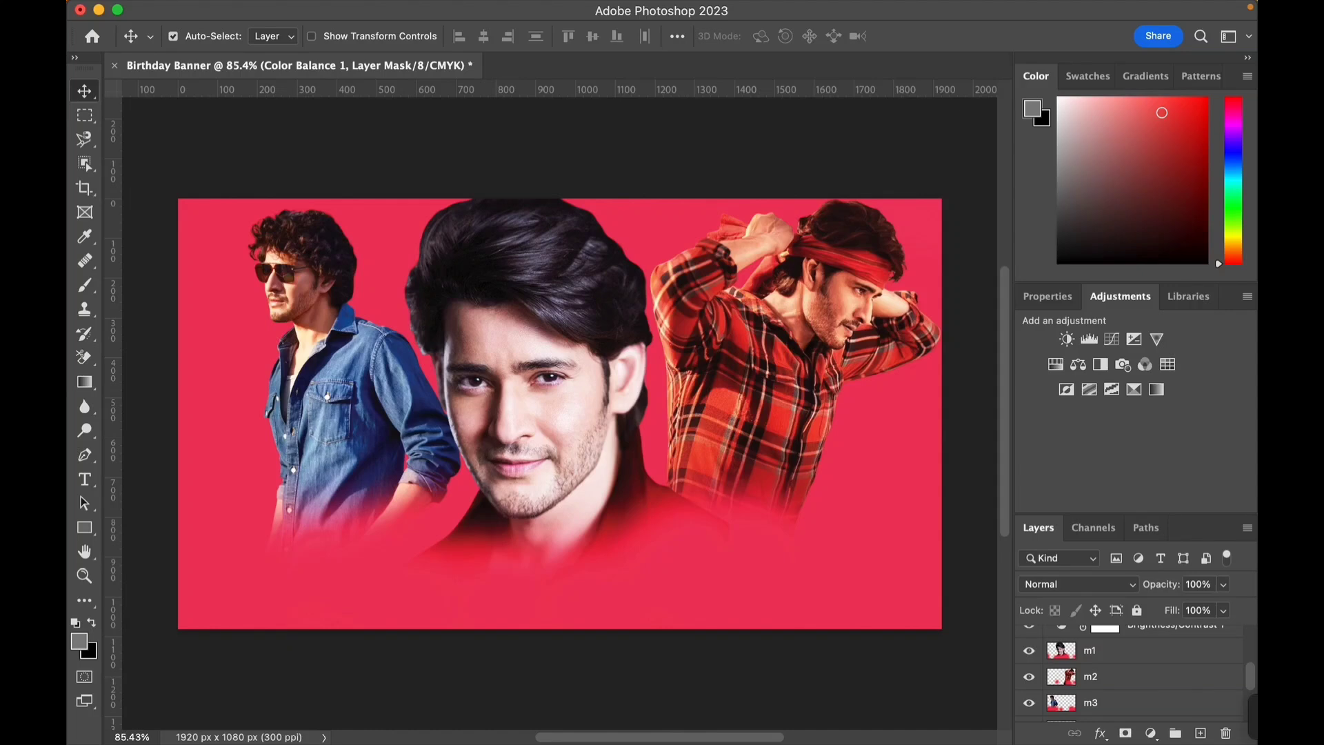
{"action": "left_click", "coordinate": [1131, 703]}
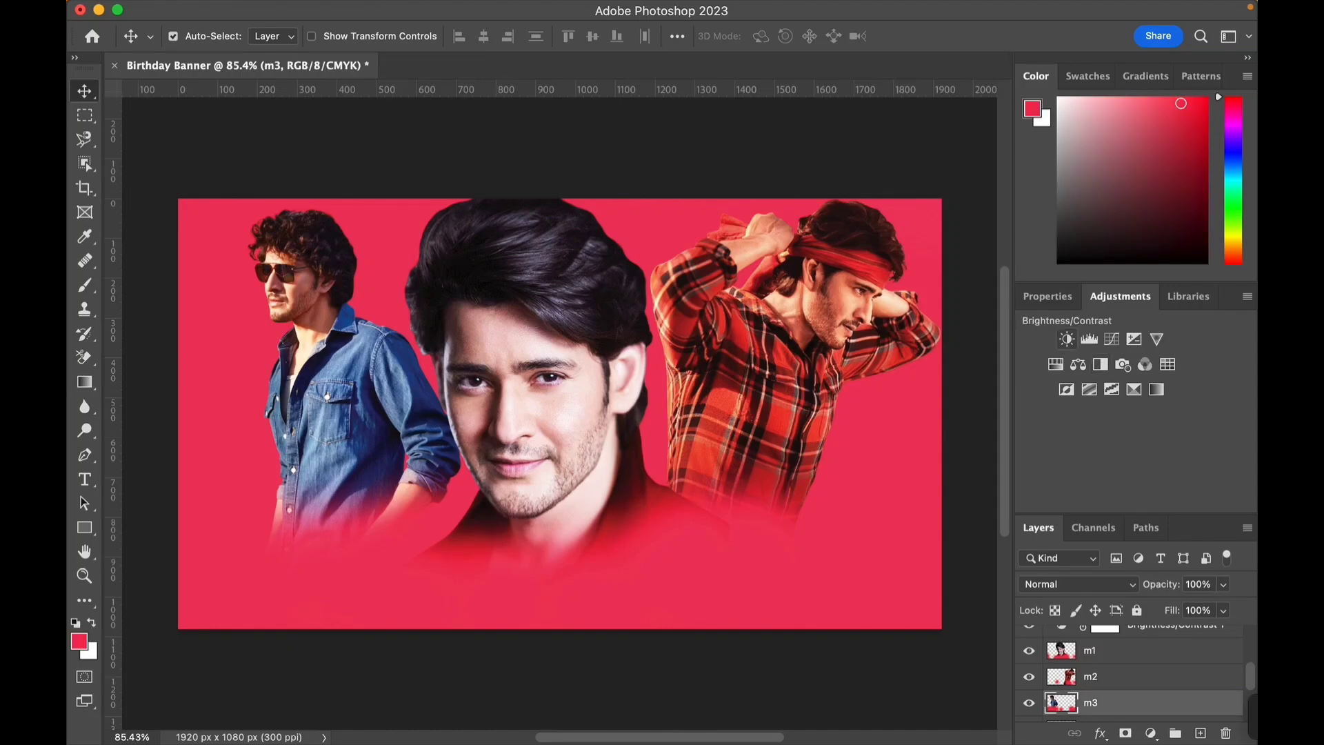
{"action": "left_click", "coordinate": [1066, 338]}
{"action": "left_click_drag", "start_coordinate": [1128, 410], "coordinate": [1113, 445]}
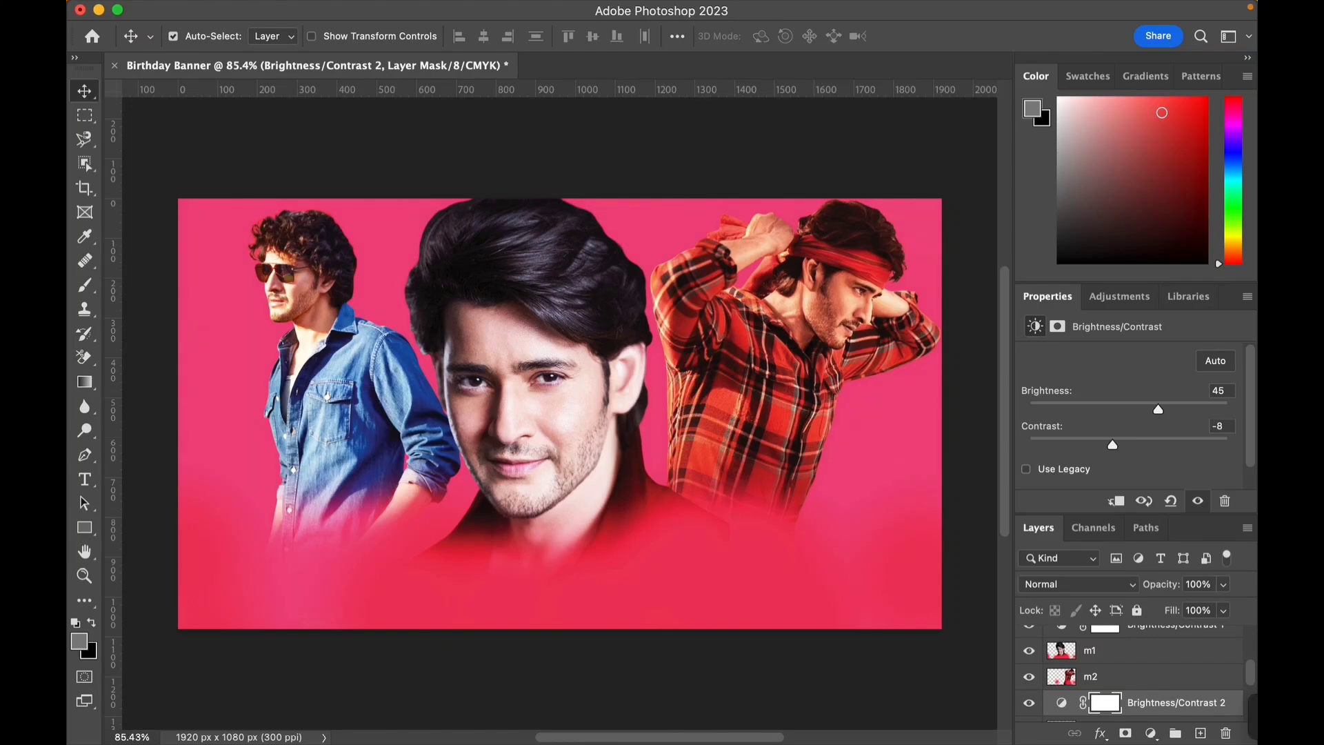
- Select the m2 layer and add a Brightness/Contrast adjustment above it with brightness 53 and contrast -12
{"action": "scroll", "coordinate": [1131, 673], "scroll_direction": "down", "scroll_amount": 1}
{"action": "left_click", "coordinate": [1131, 664]}
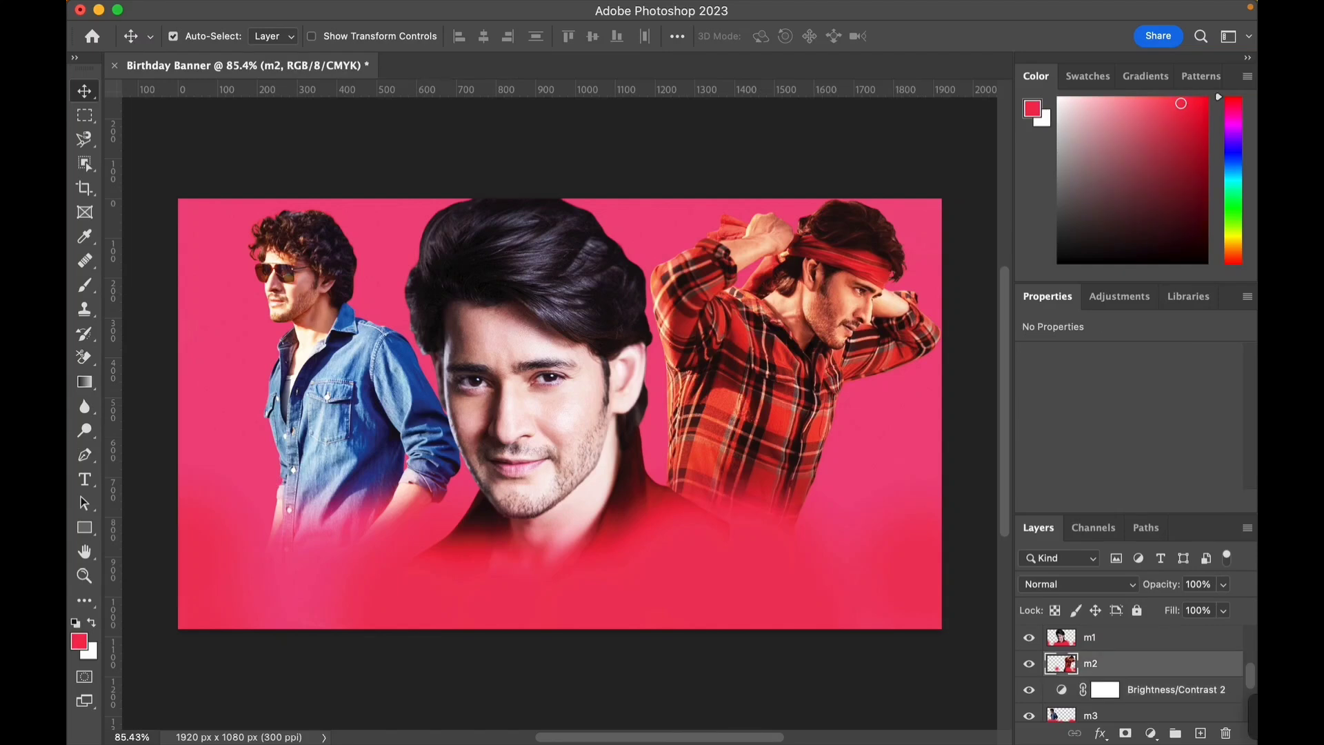
{"action": "left_click", "coordinate": [1120, 296]}
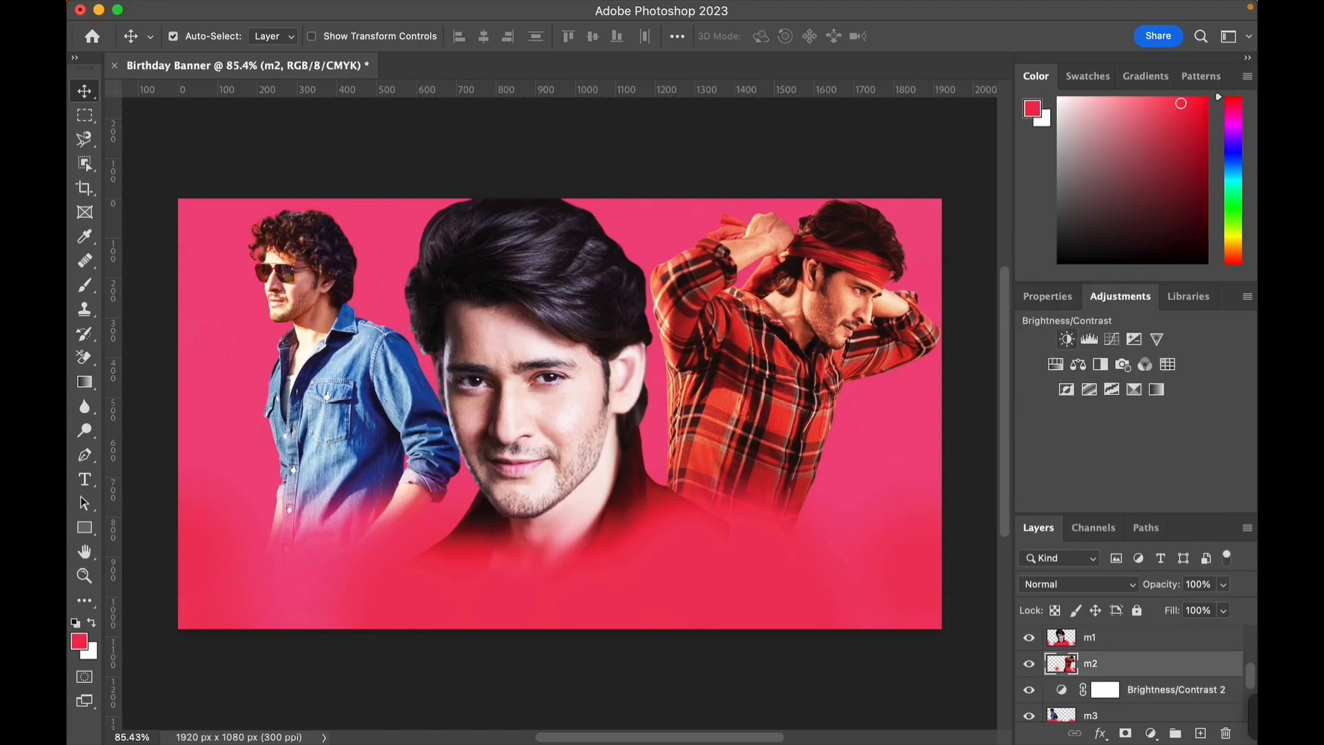
{"action": "left_click", "coordinate": [1067, 338]}
{"action": "left_click_drag", "start_coordinate": [1128, 409], "coordinate": [1105, 445]}
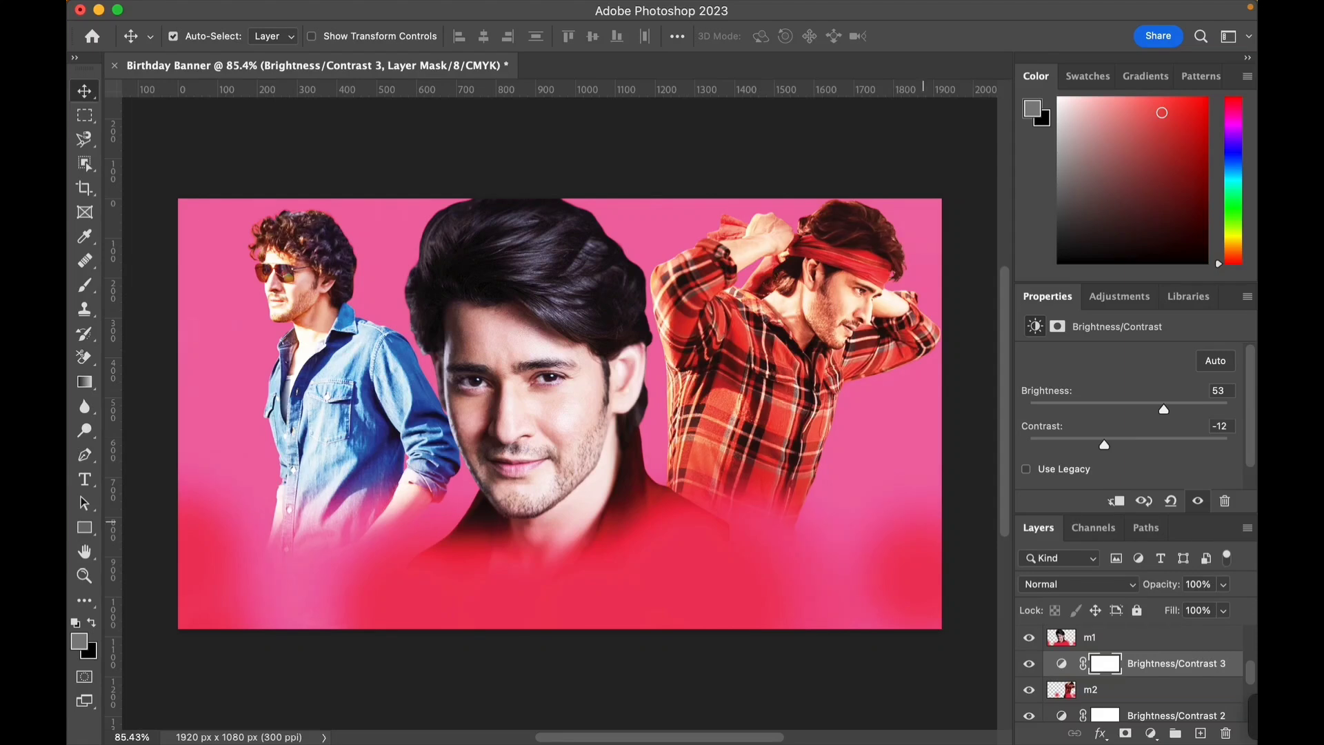
{"action": "left_click", "coordinate": [975, 528]}
{"action": "scroll", "coordinate": [1132, 673], "scroll_direction": "down", "scroll_amount": 5}
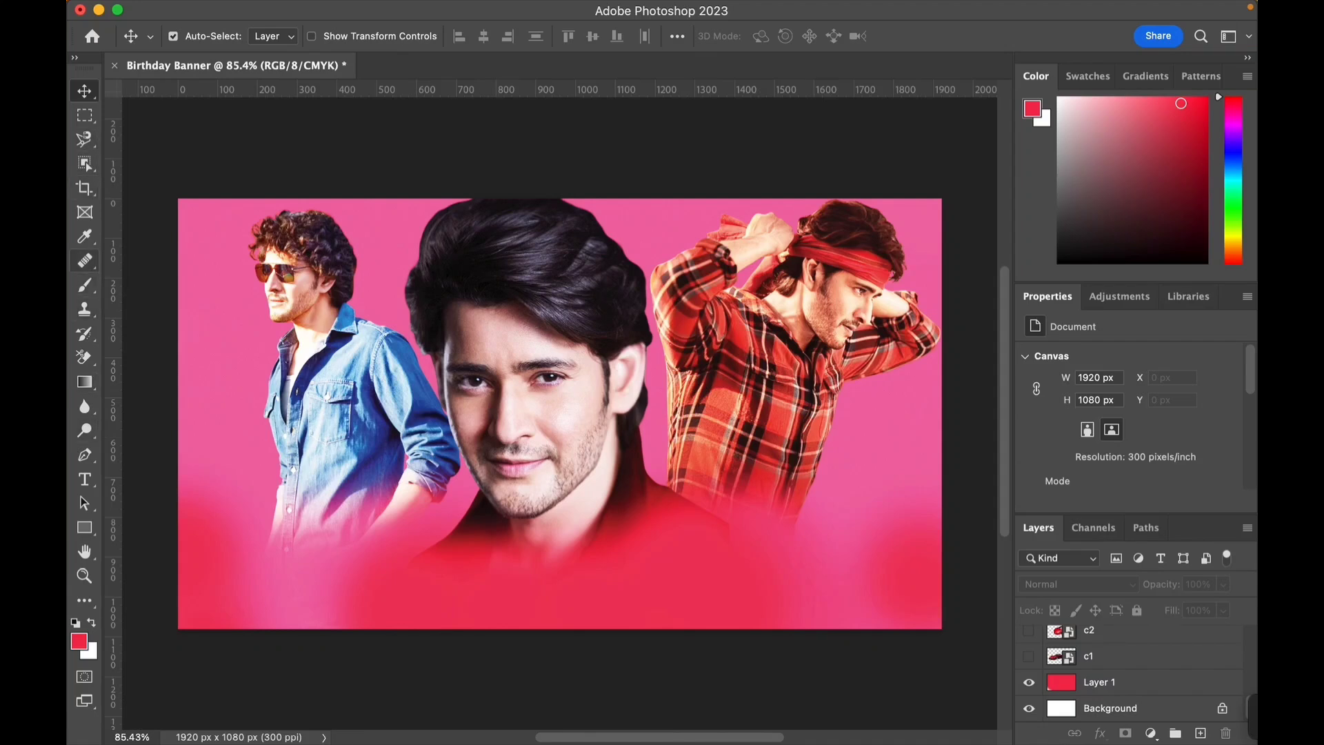
{"action": "left_click", "coordinate": [84, 285]}
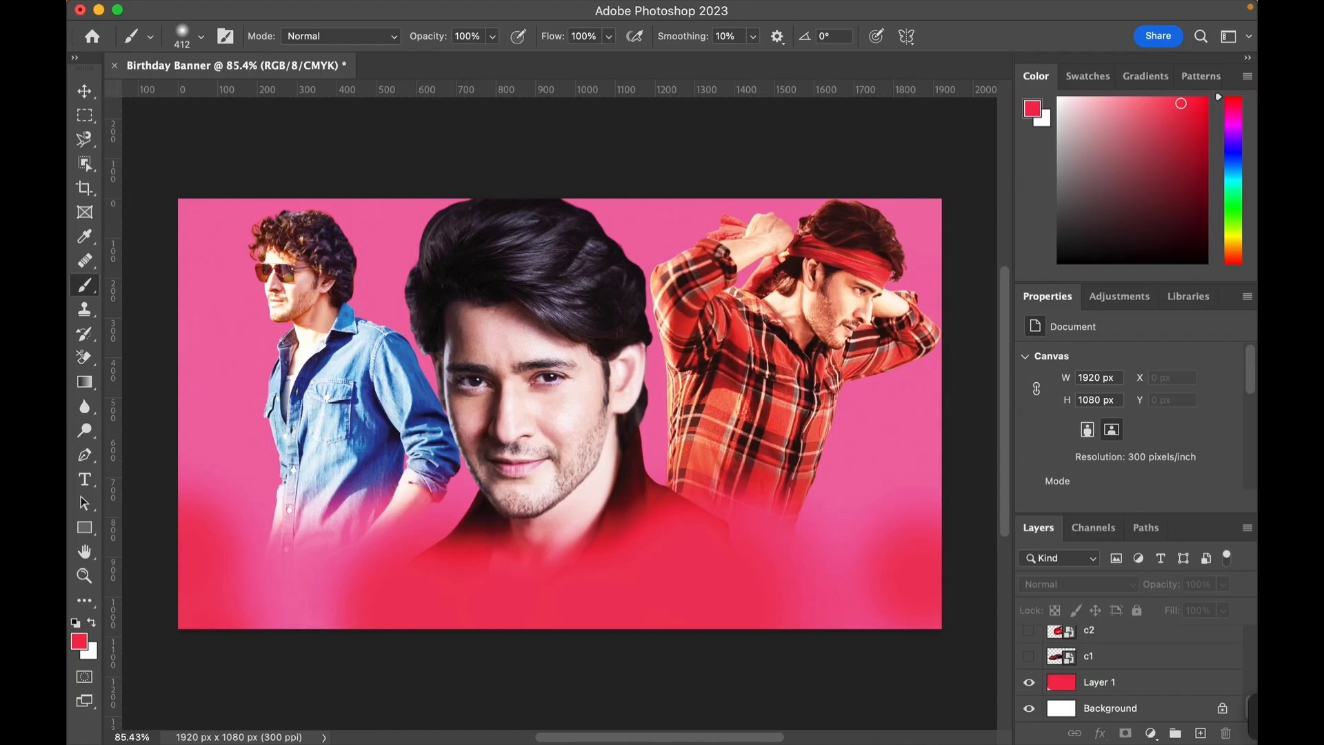
{"action": "left_click", "coordinate": [783, 624]}
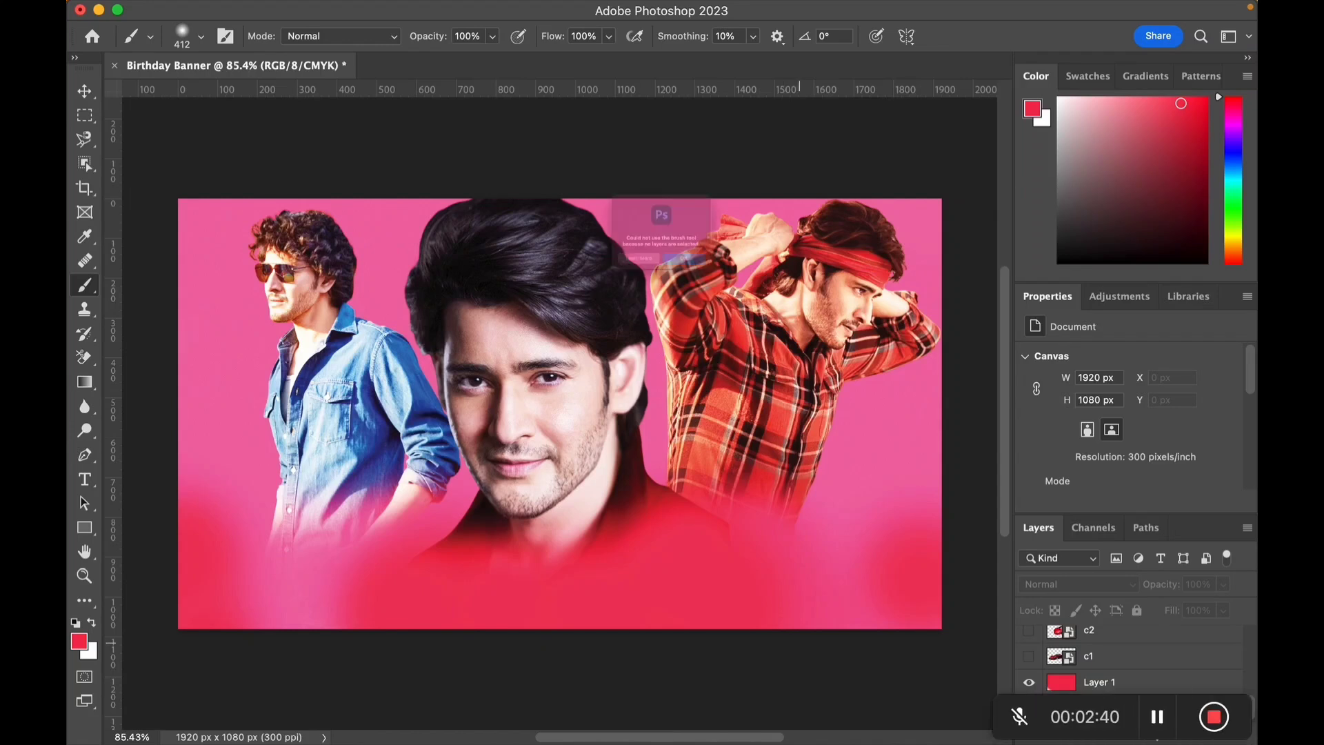
{"action": "key", "text": "Return"}
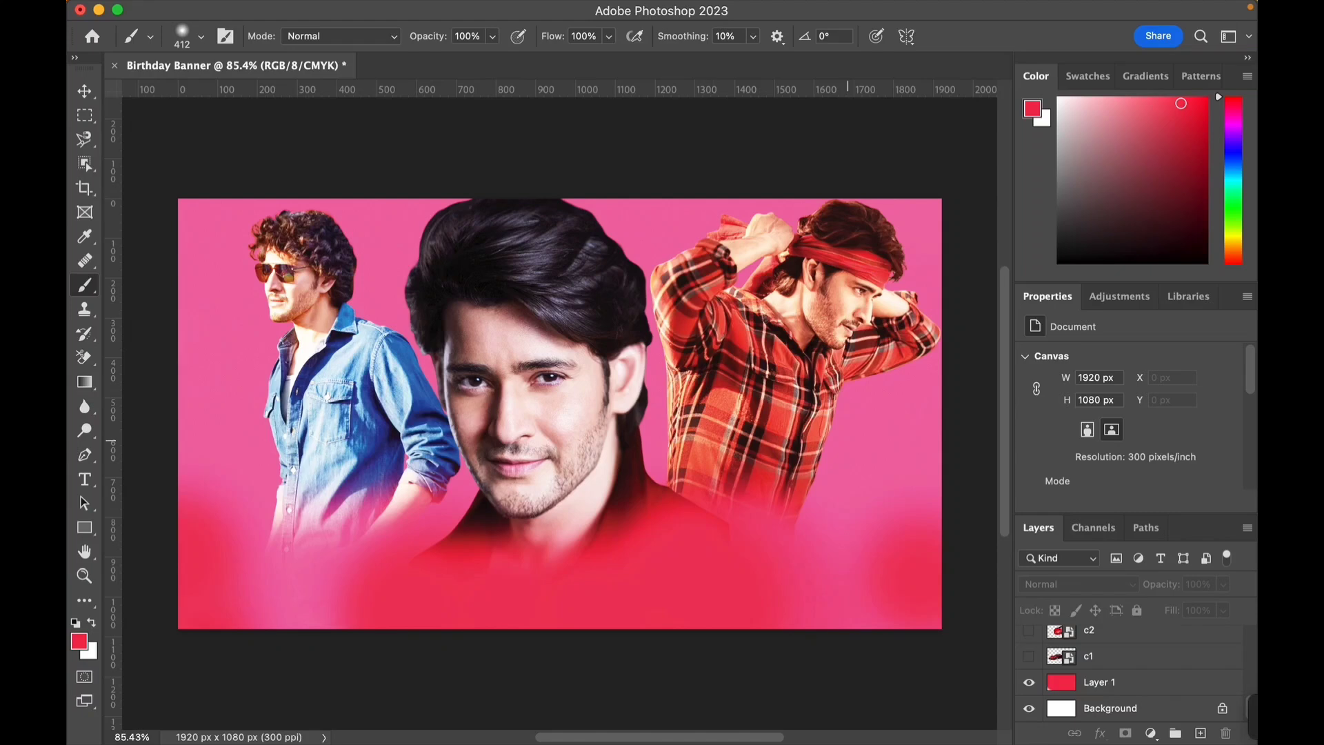
{"action": "left_click", "coordinate": [929, 610]}
{"action": "key", "text": "Return"}
- Select the m1 layer and brush red across the banner's lower-left corner
{"action": "left_click", "coordinate": [1103, 683]}
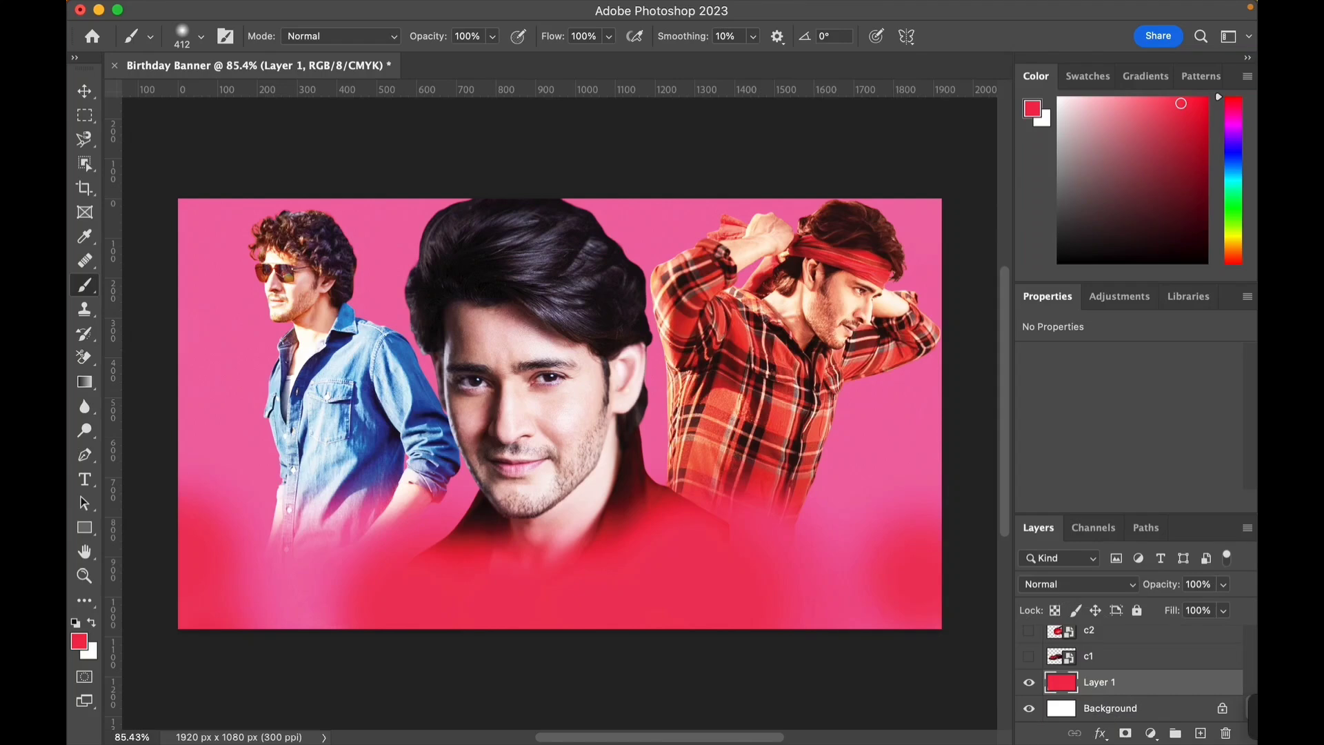
{"action": "scroll", "coordinate": [1131, 672], "scroll_direction": "up", "scroll_amount": 5}
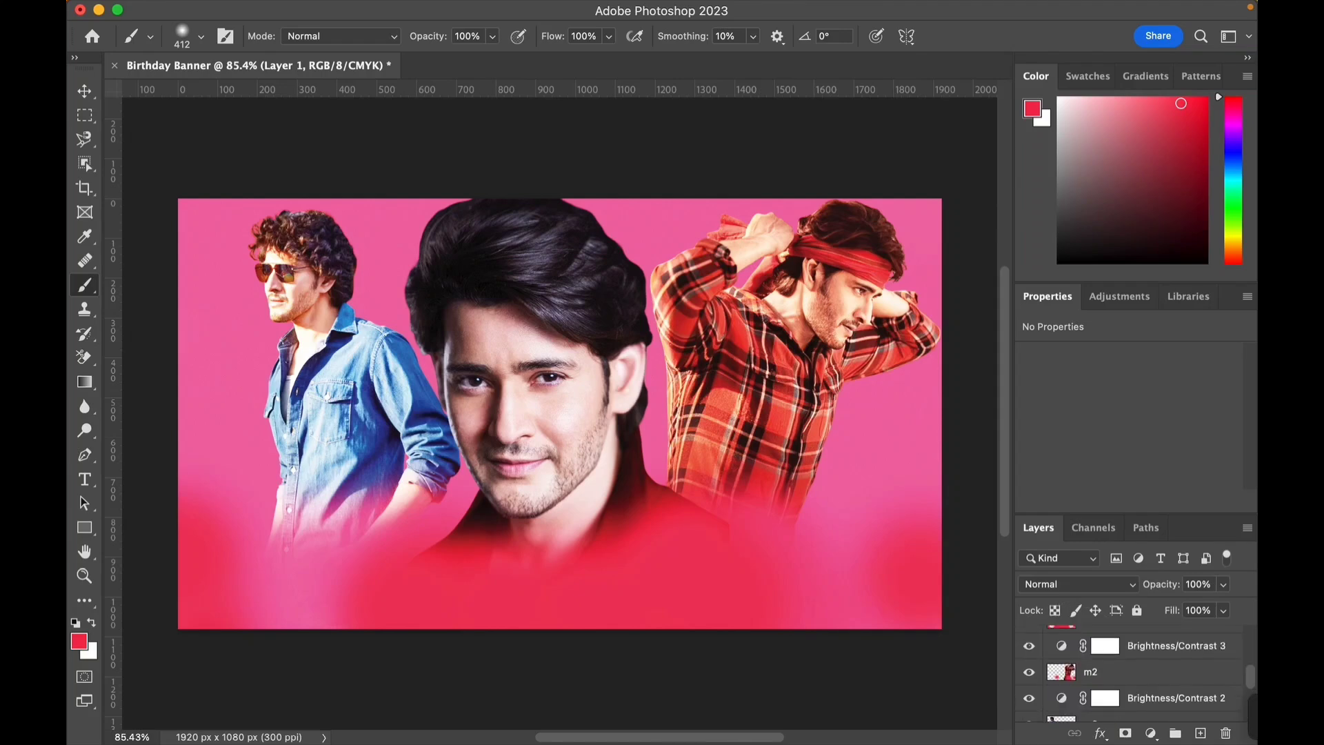
{"action": "scroll", "coordinate": [1131, 673], "scroll_direction": "up", "scroll_amount": 3}
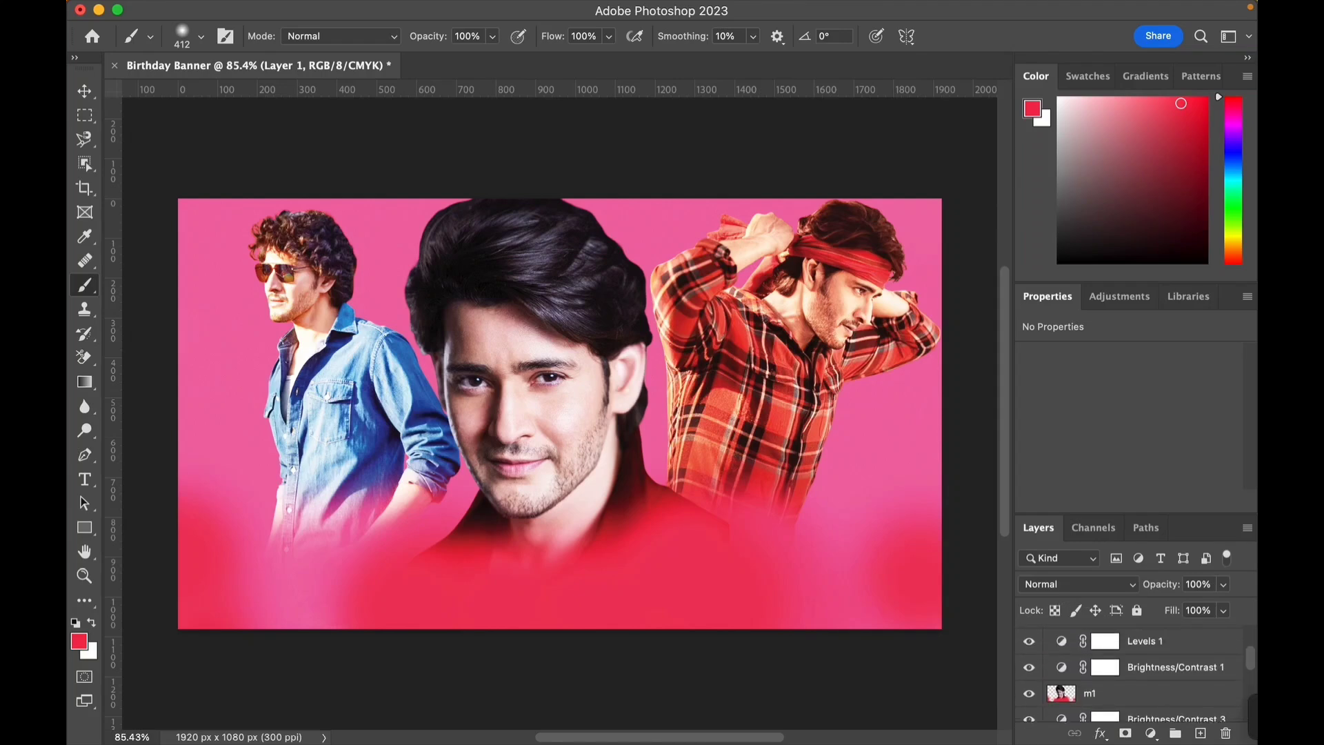
{"action": "left_click", "coordinate": [1138, 693]}
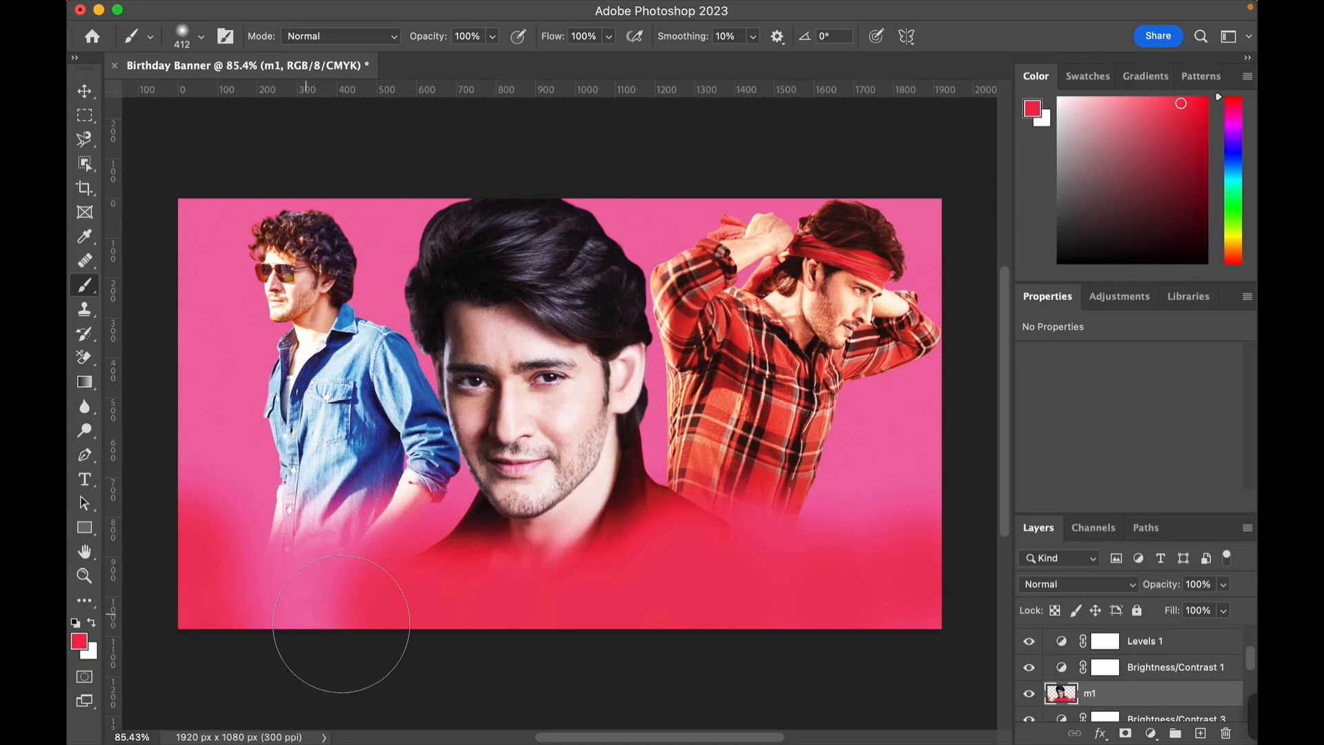
{"action": "left_click_drag", "start_coordinate": [337, 619], "coordinate": [124, 572]}
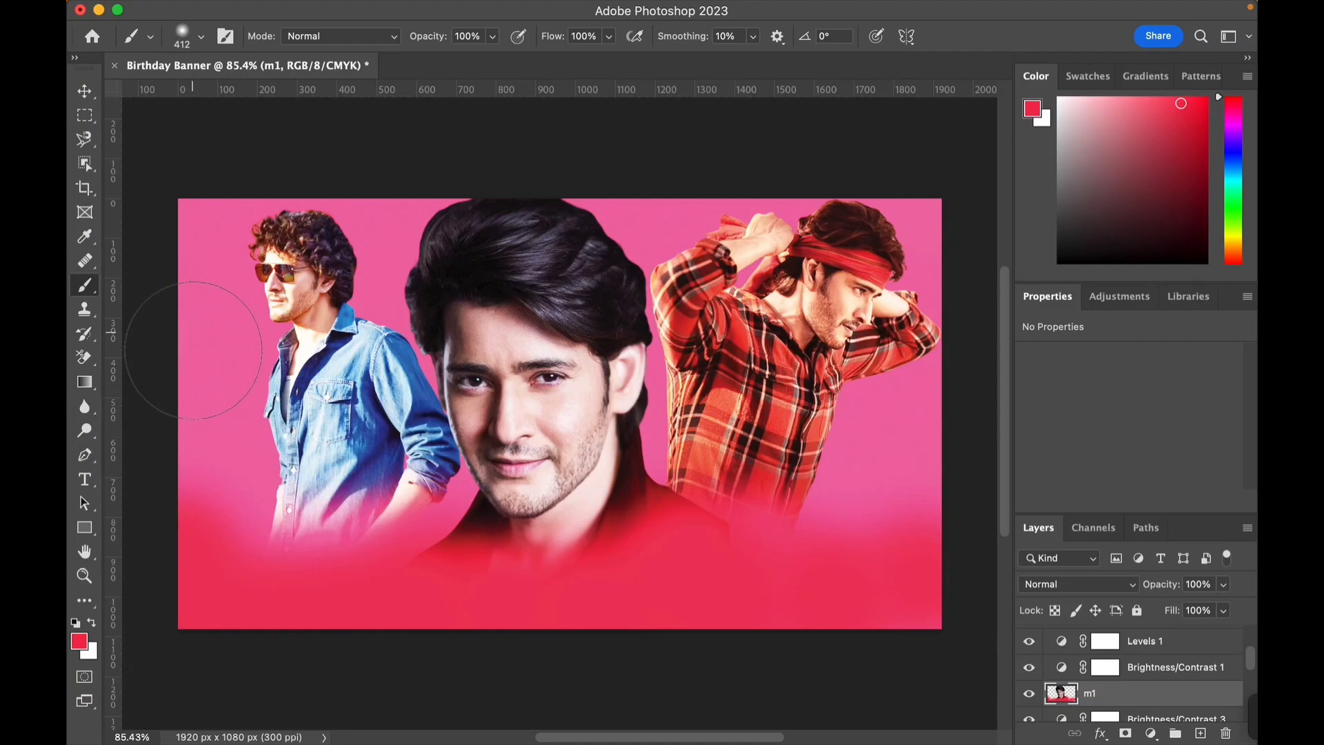
- Move the Happy Birthday text to the lower centre of the banner below the central portrait
{"action": "left_click", "coordinate": [84, 91]}
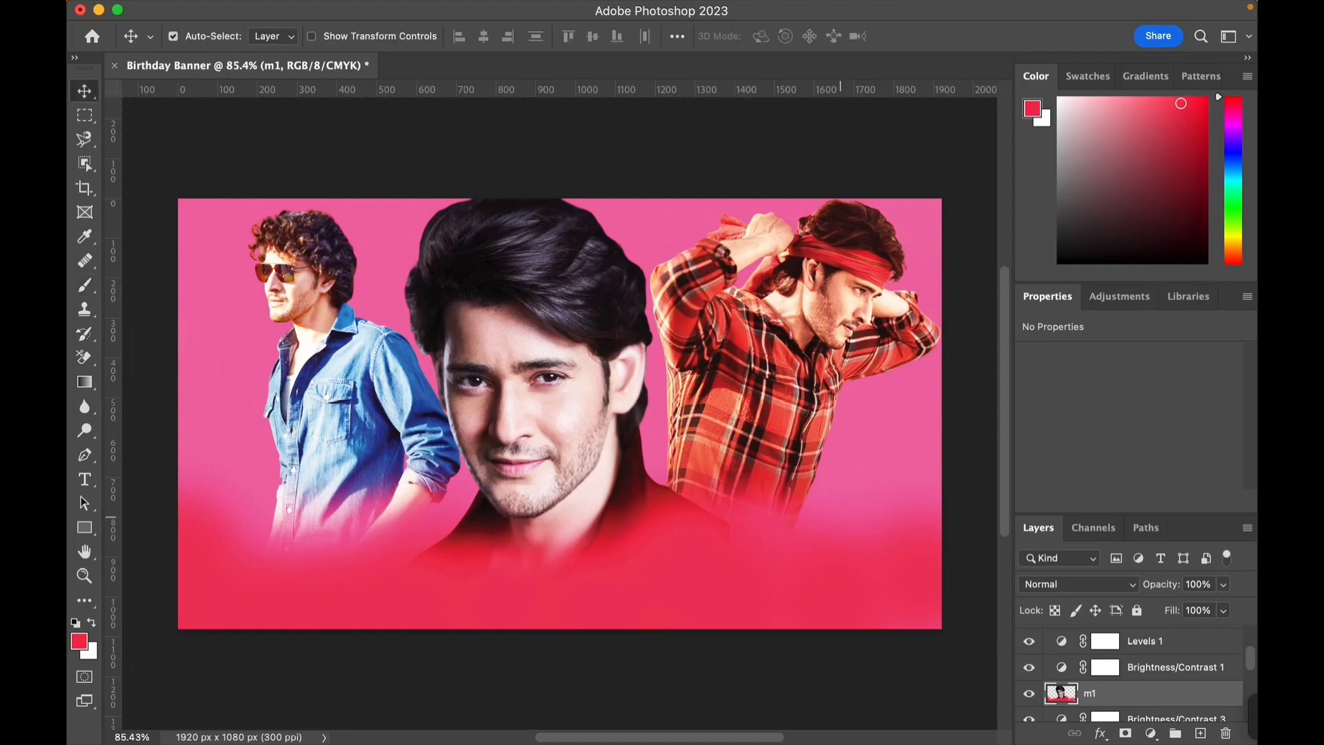
{"action": "scroll", "coordinate": [1131, 673], "scroll_direction": "down", "scroll_amount": 5}
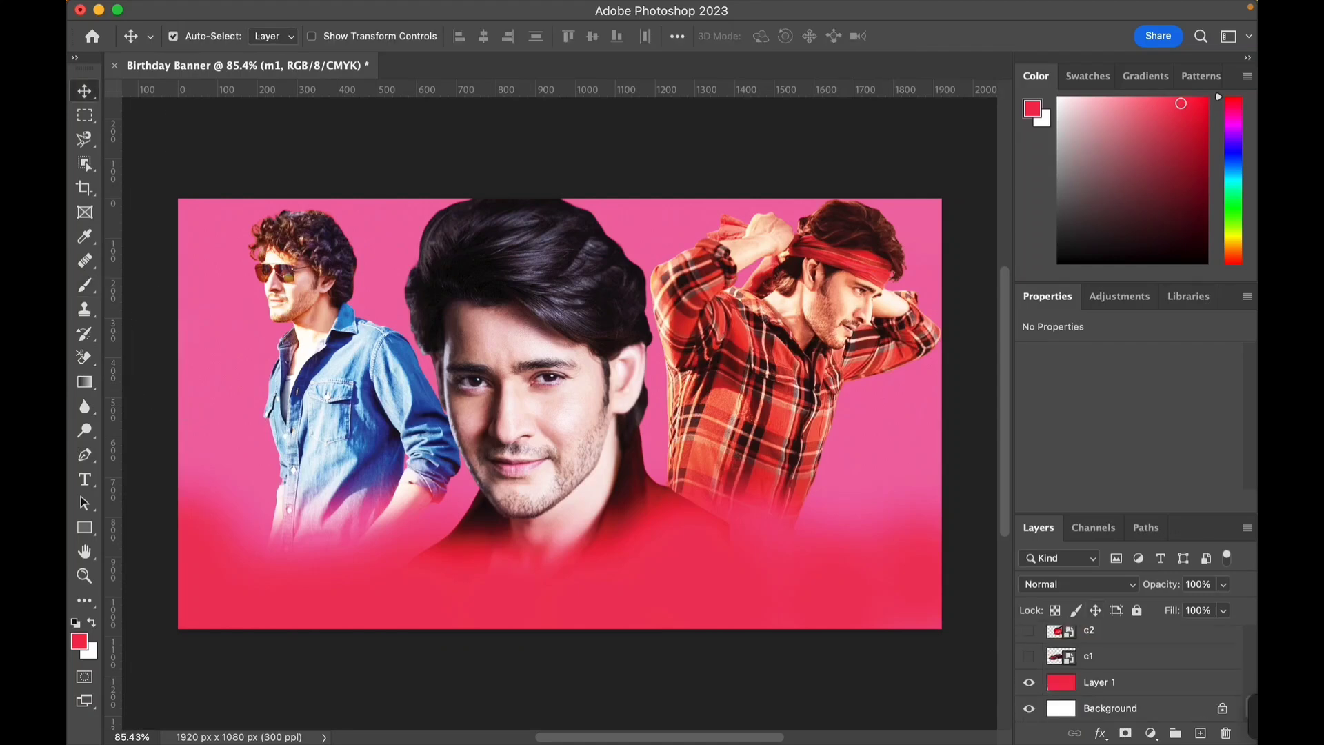
{"action": "left_click", "coordinate": [1132, 682]}
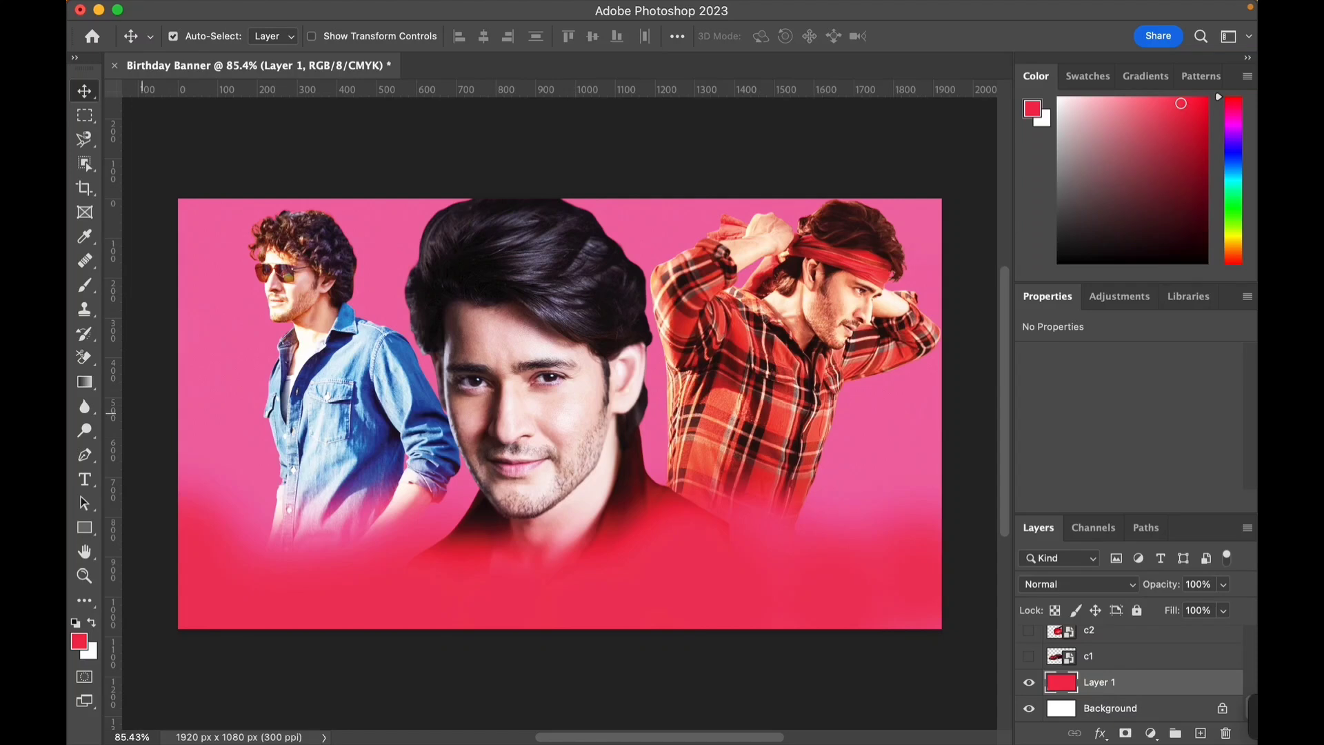
{"action": "mouse_move", "coordinate": [662, 743]}
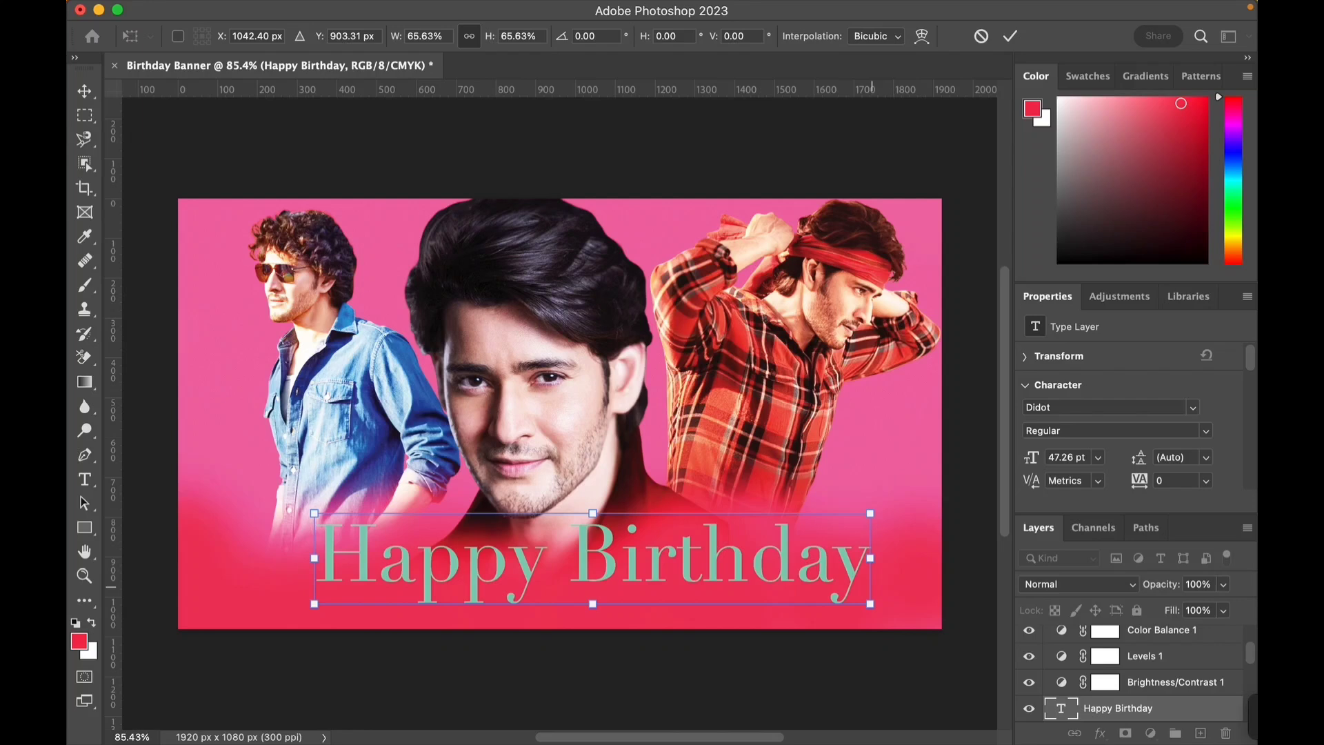
{"action": "left_click_drag", "start_coordinate": [873, 590], "coordinate": [685, 574]}
{"action": "left_click_drag", "start_coordinate": [548, 514], "coordinate": [600, 531]}
{"action": "key", "text": "Return"}
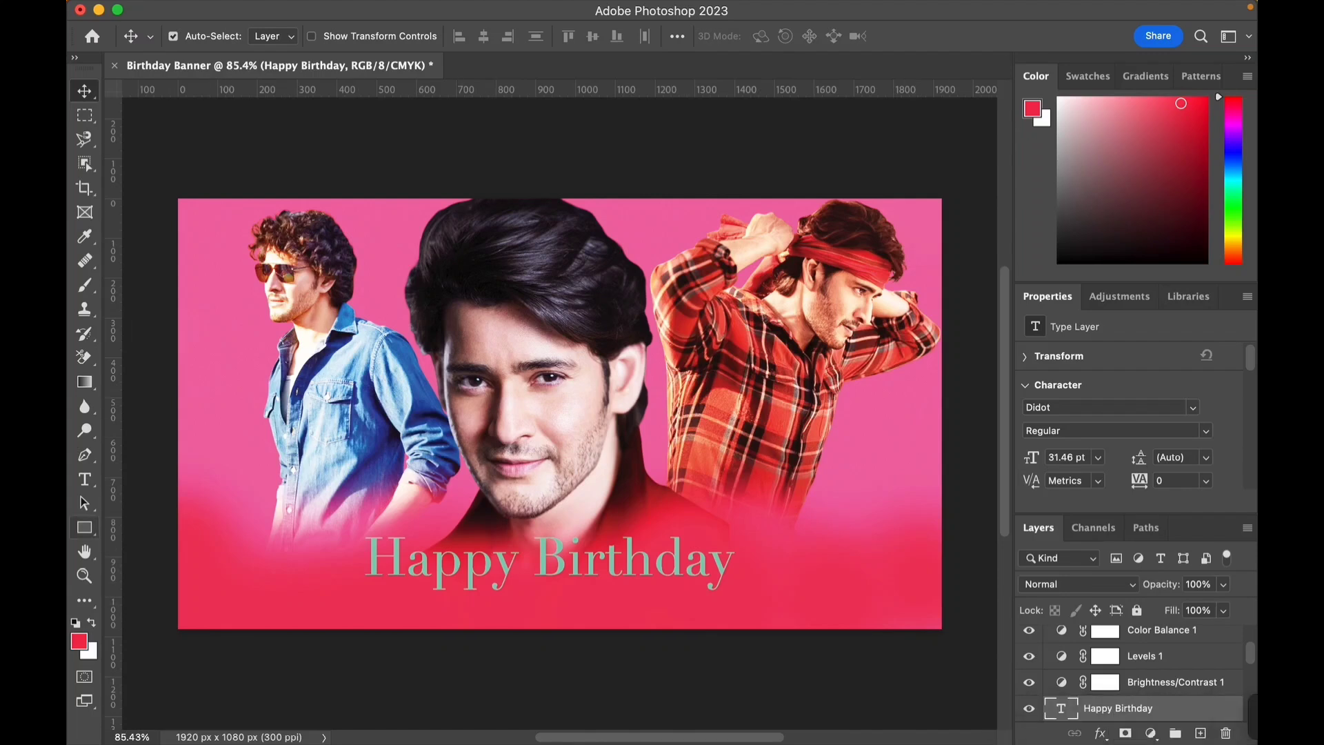
- Select all the Mahesh Babu text and change its colour to a light cyan
{"action": "key", "text": "t"}
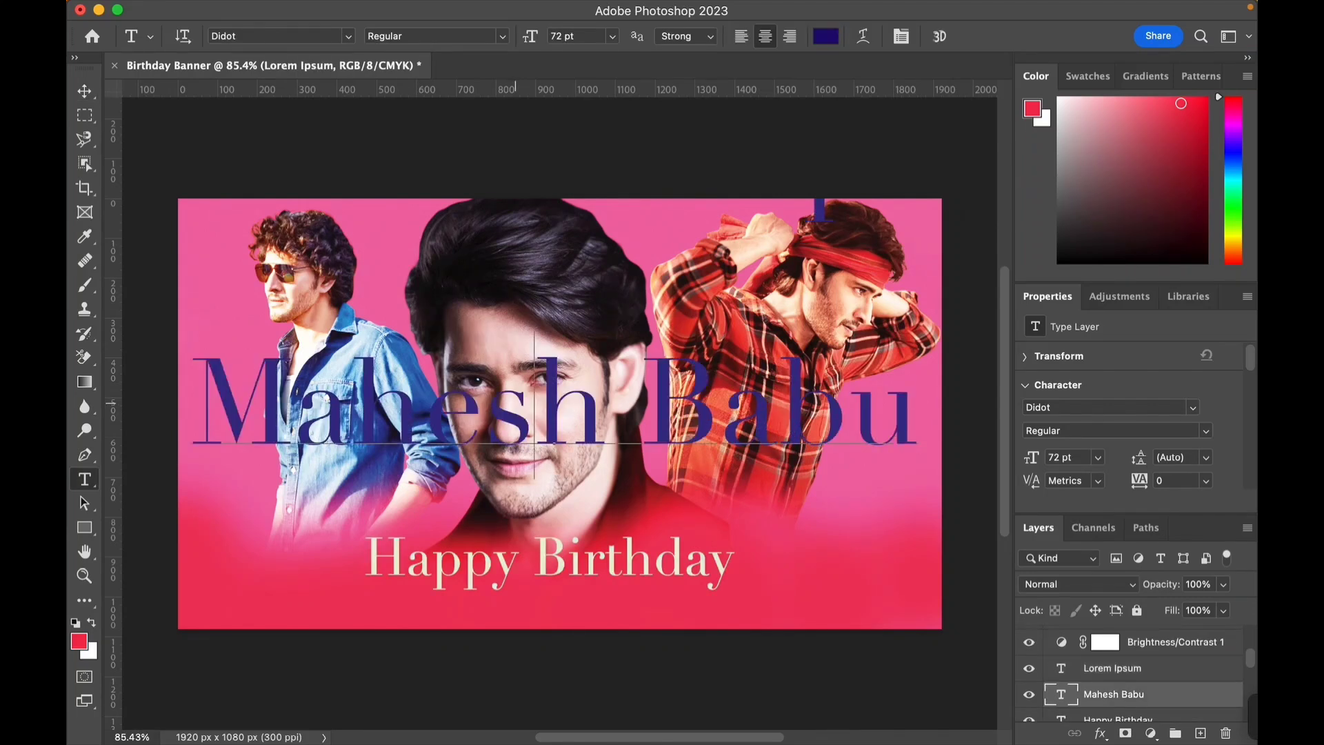
{"action": "double_click", "coordinate": [534, 403]}
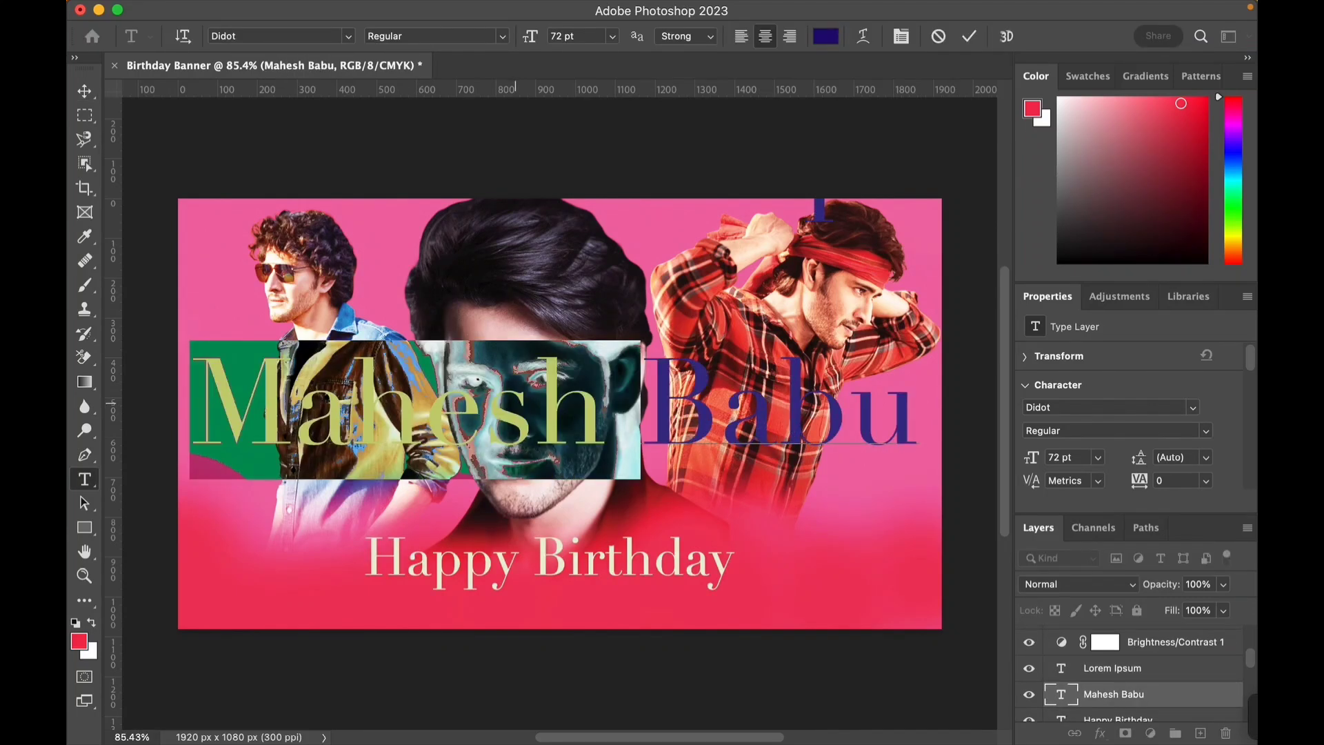
{"action": "key", "text": "super+a"}
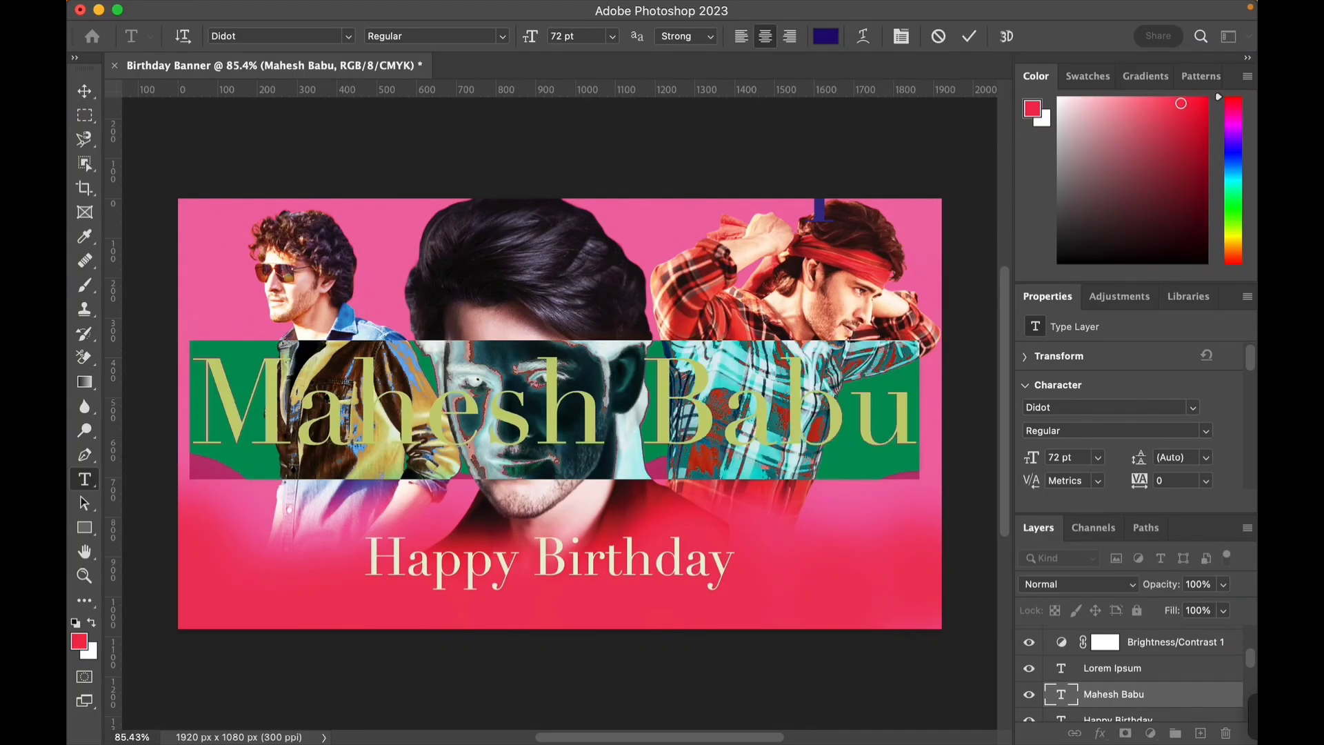
{"action": "left_click", "coordinate": [826, 36]}
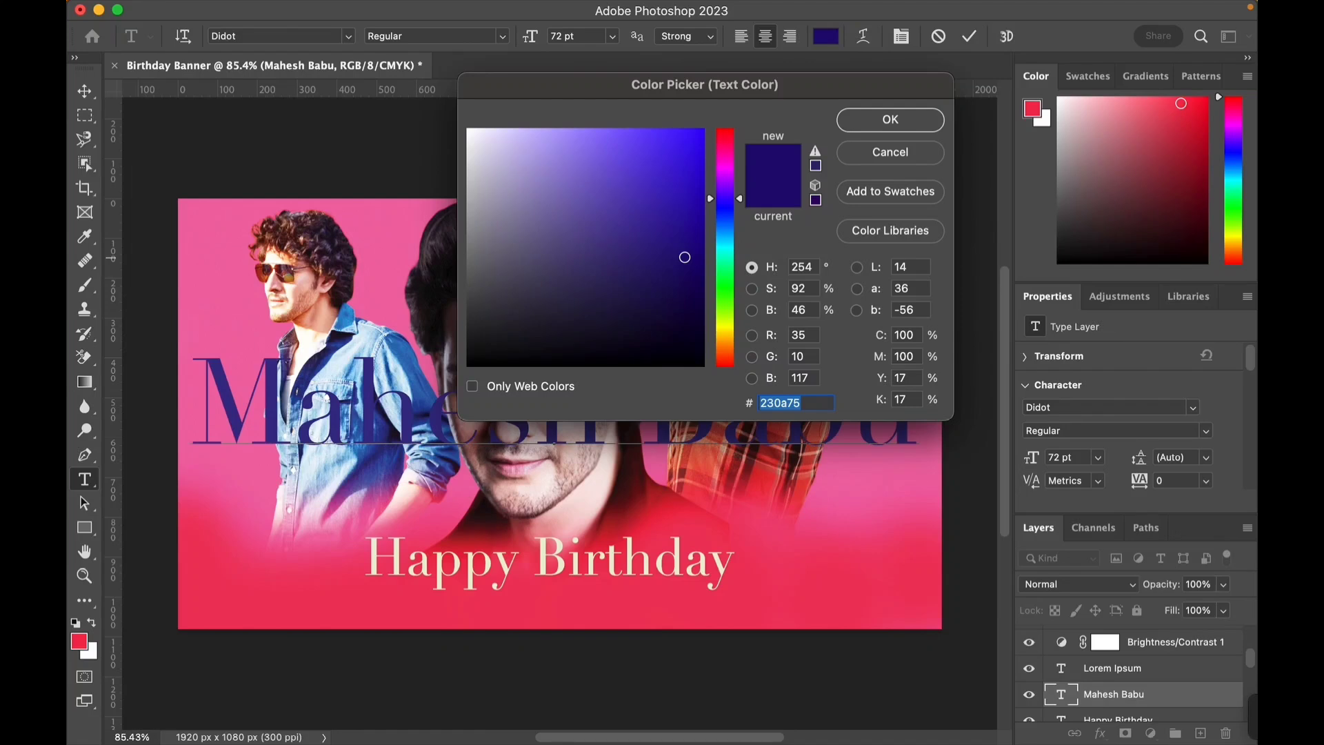
{"action": "left_click", "coordinate": [725, 245]}
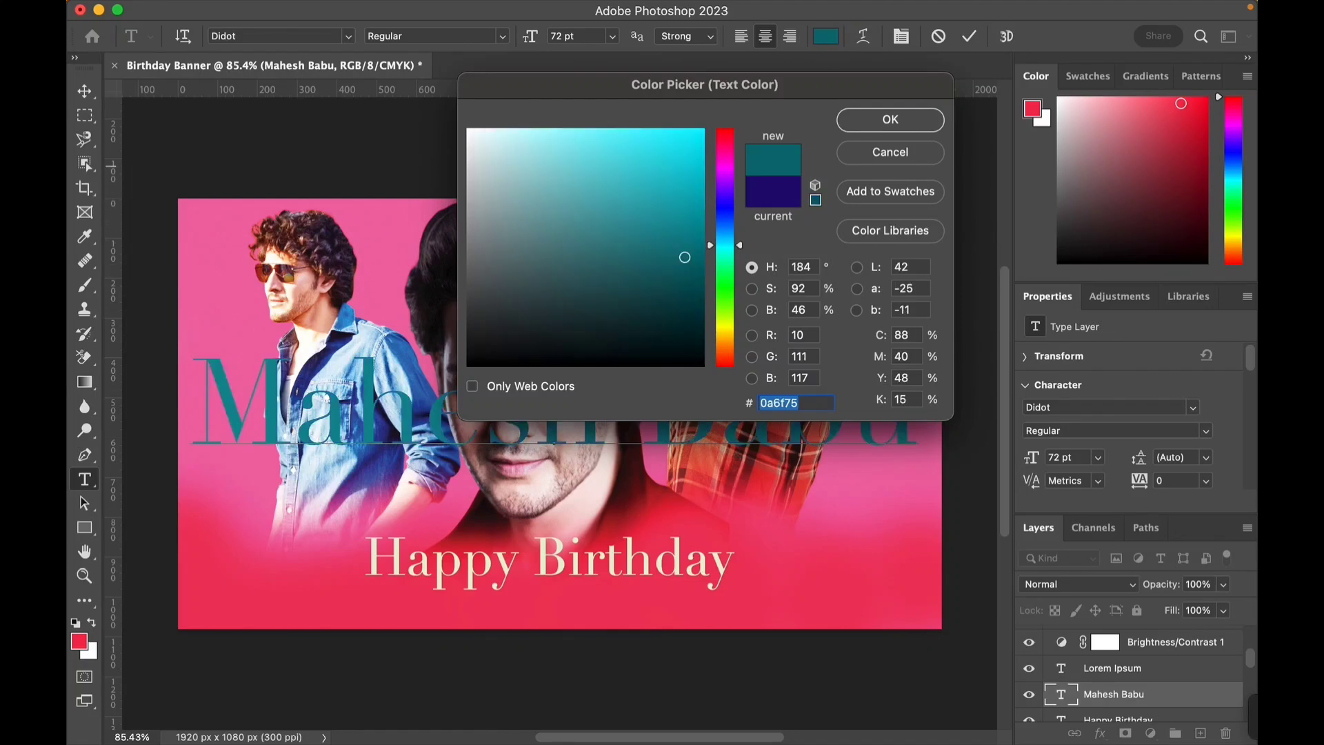
{"action": "left_click_drag", "start_coordinate": [685, 257], "coordinate": [663, 185]}
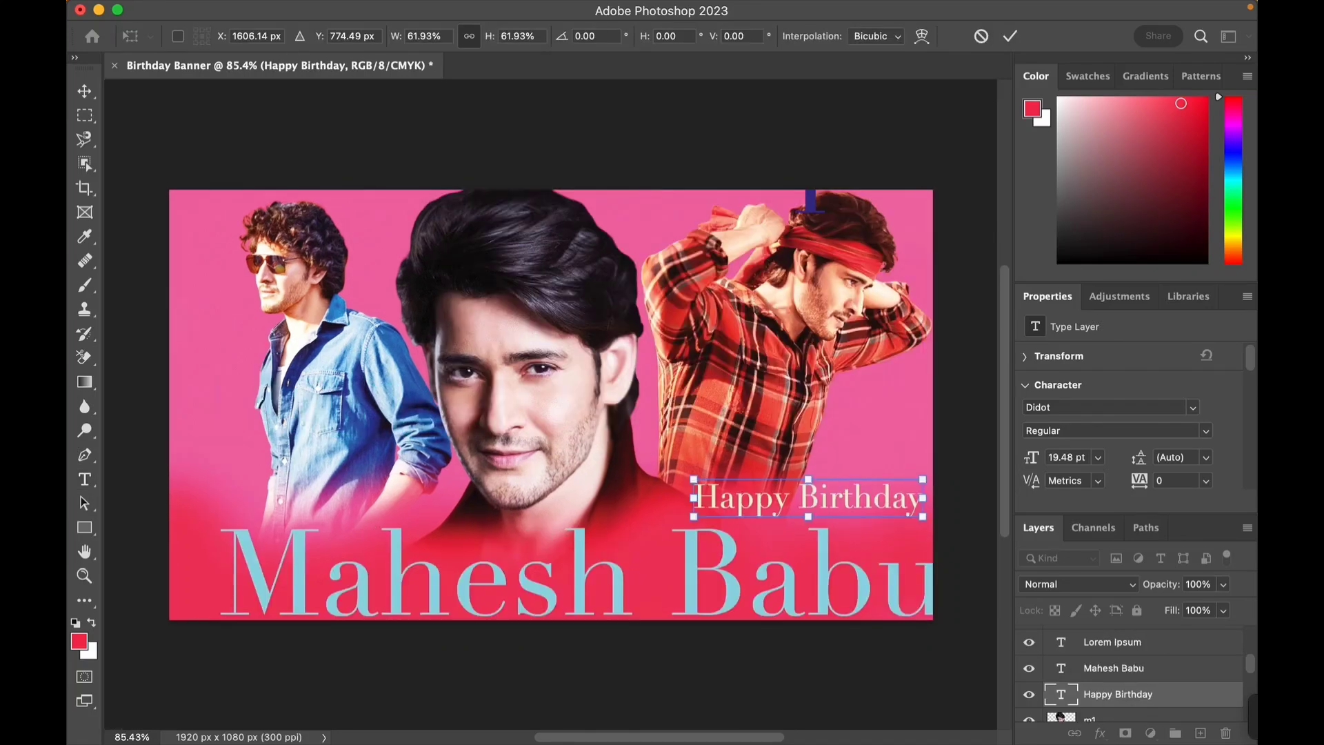
{"action": "key", "text": "Return"}
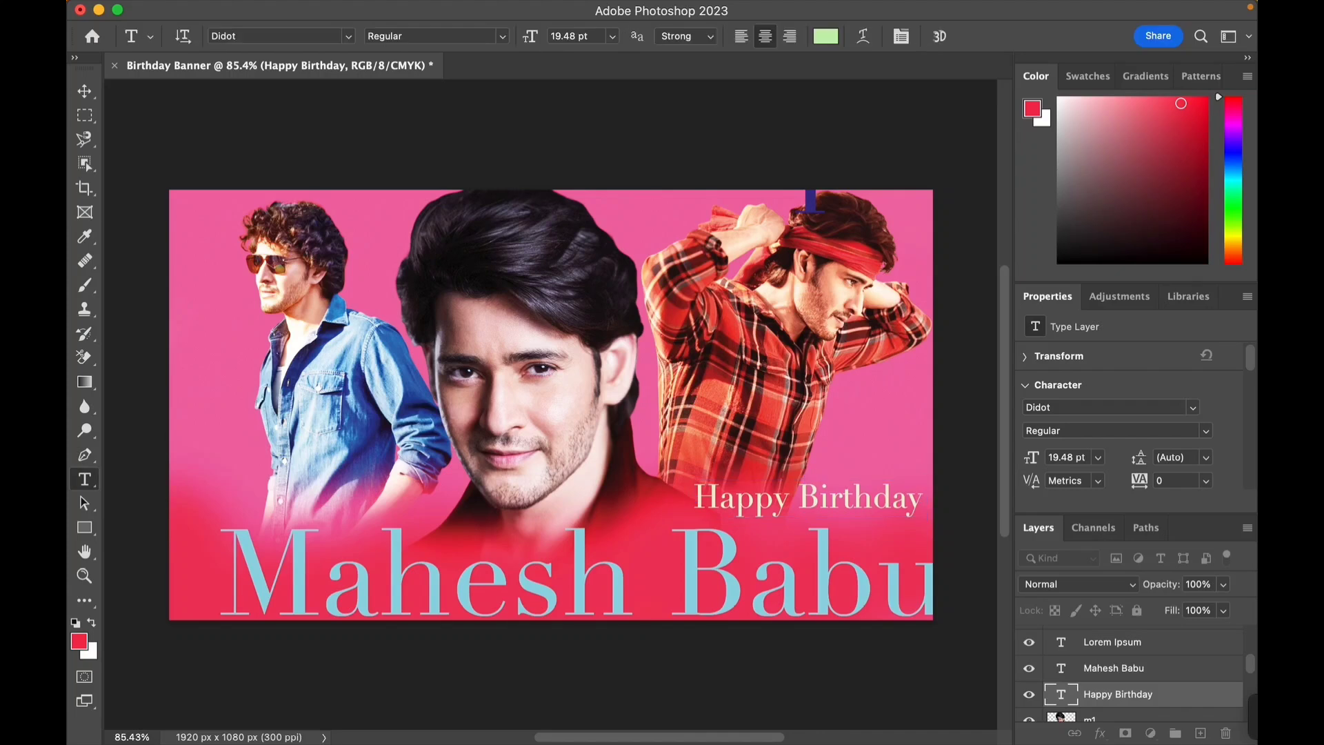
- Select all the Happy Birthday text and change its colour to near-black #070805
{"action": "double_click", "coordinate": [843, 495]}
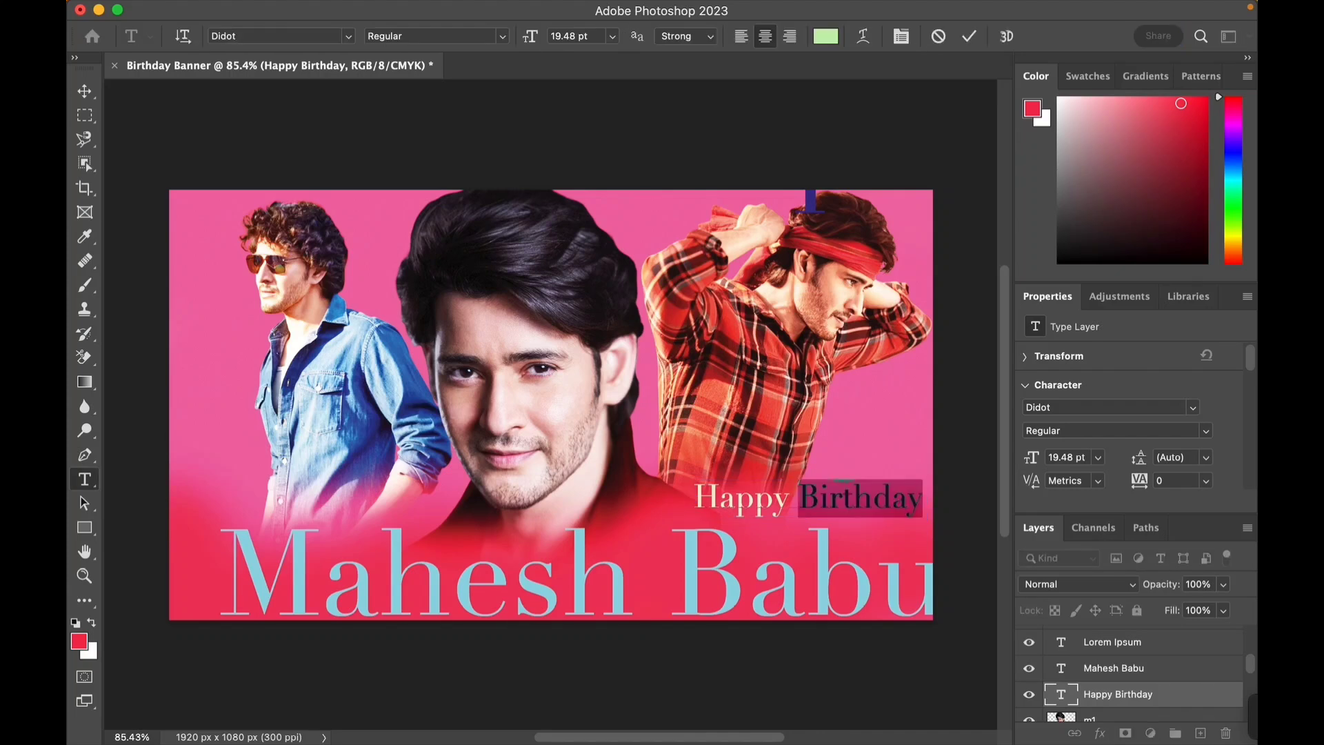
{"action": "triple_click", "coordinate": [843, 497]}
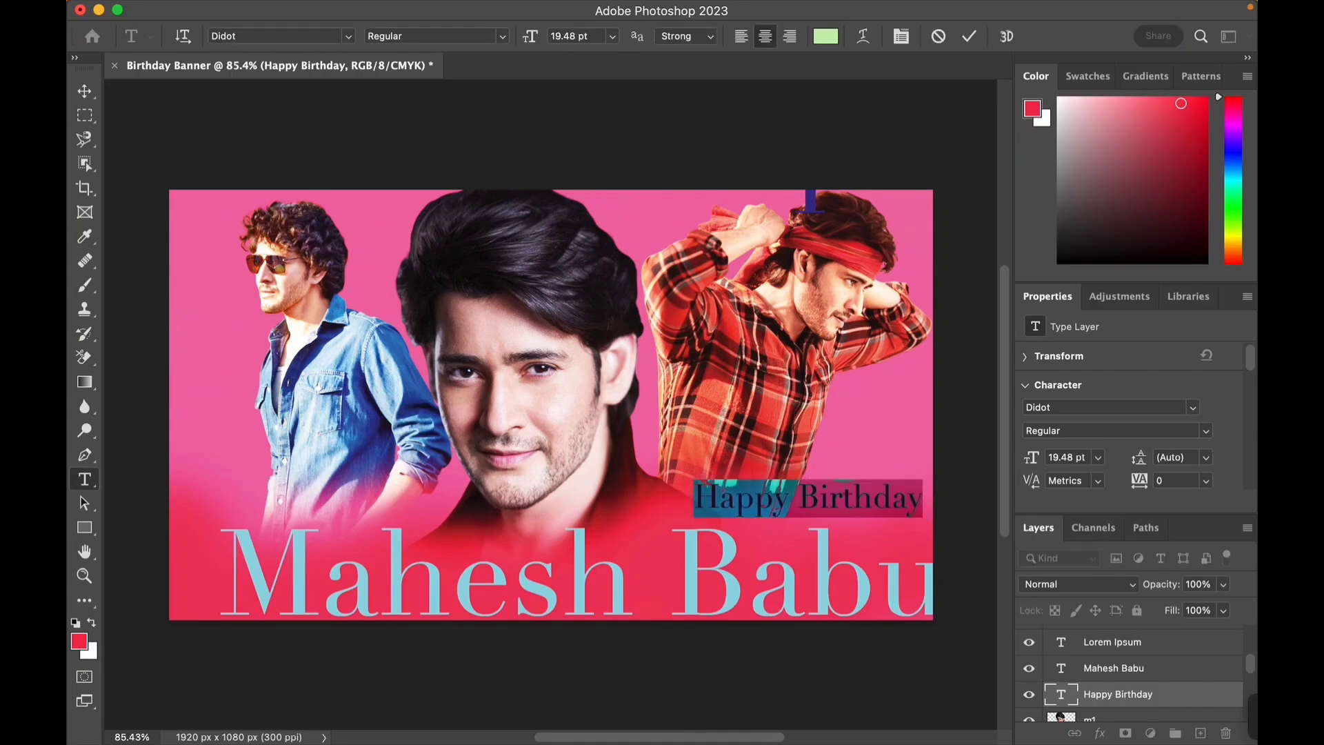
{"action": "left_click", "coordinate": [825, 35]}
{"action": "left_click", "coordinate": [696, 313]}
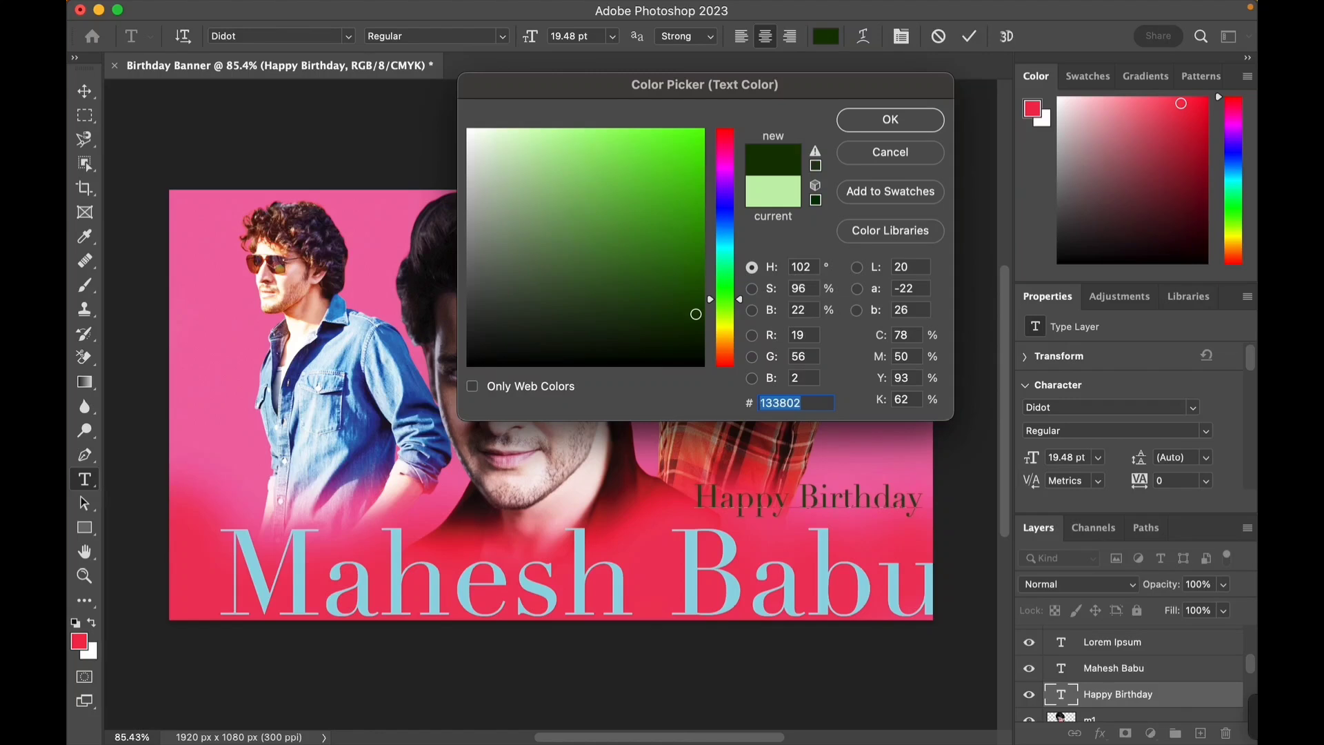
{"action": "left_click", "coordinate": [651, 360]}
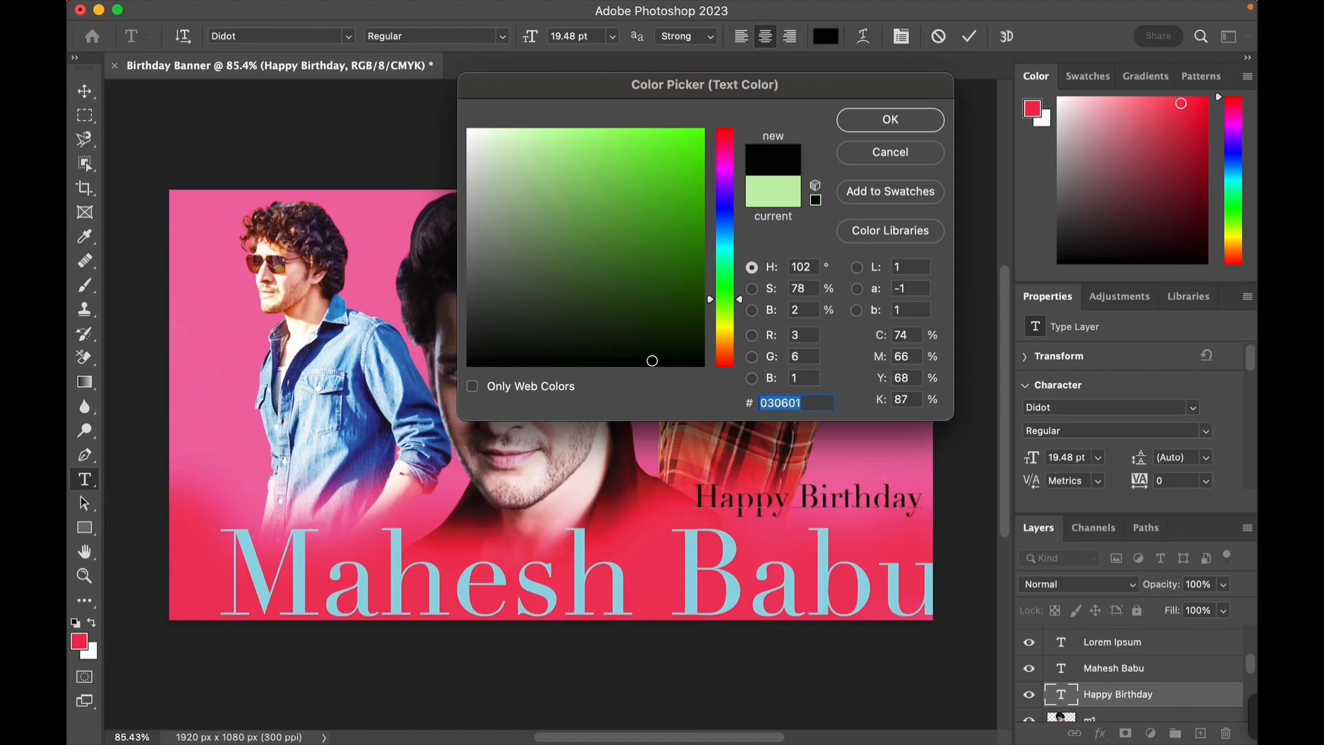
{"action": "left_click", "coordinate": [725, 226]}
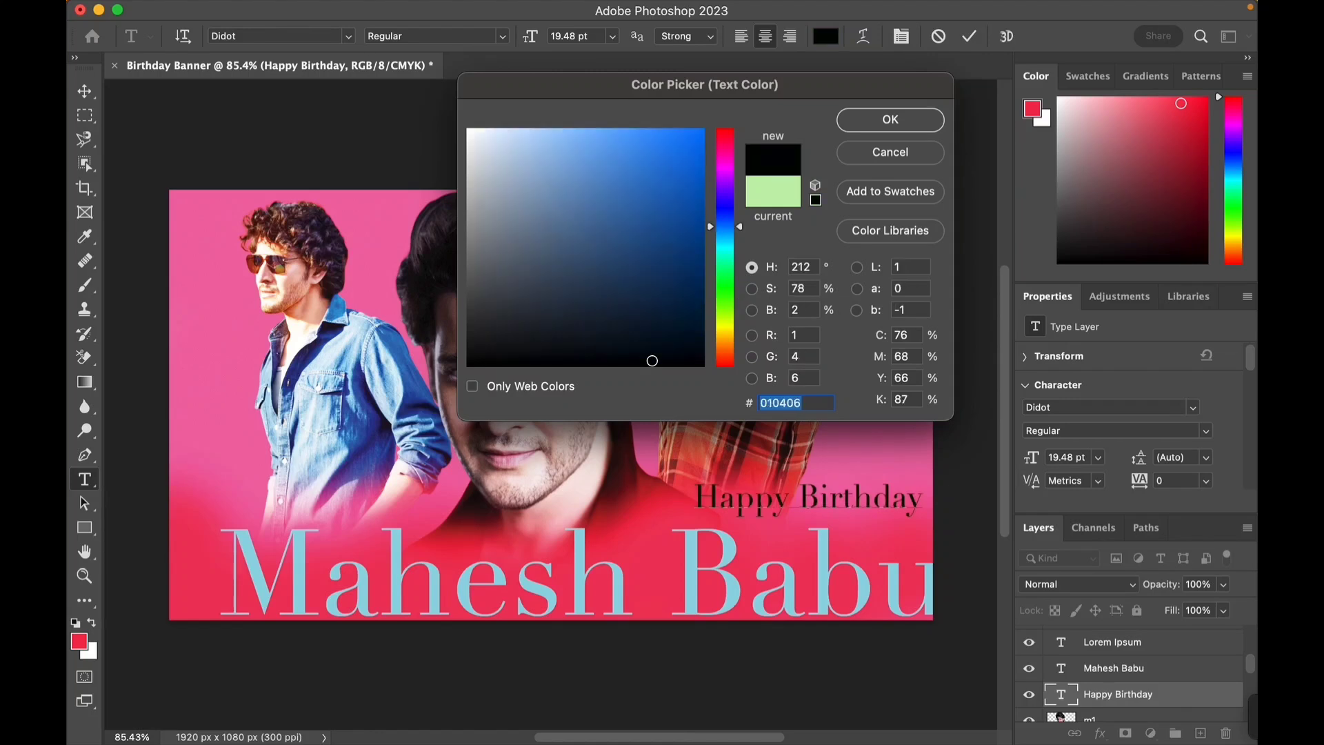
{"action": "left_click", "coordinate": [662, 237]}
{"action": "left_click", "coordinate": [572, 167]}
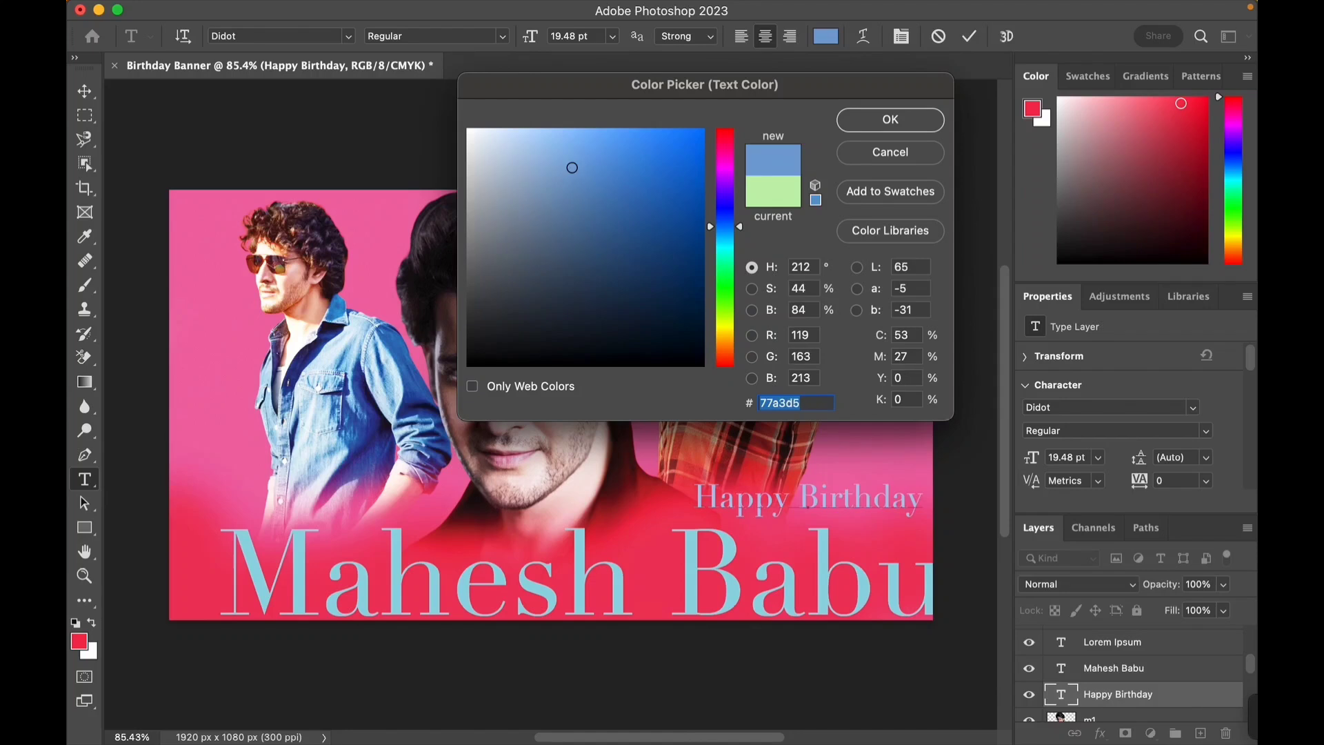
{"action": "left_click", "coordinate": [725, 159]}
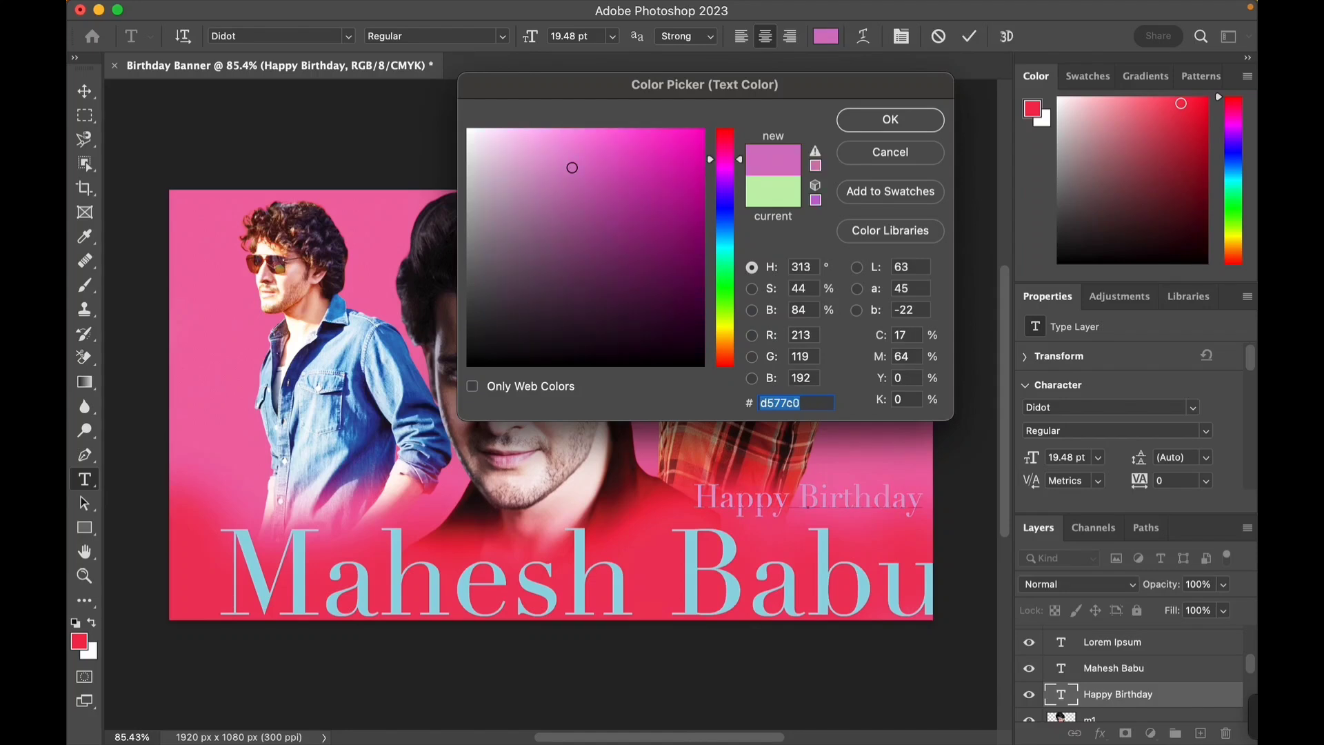
{"action": "left_click", "coordinate": [683, 149]}
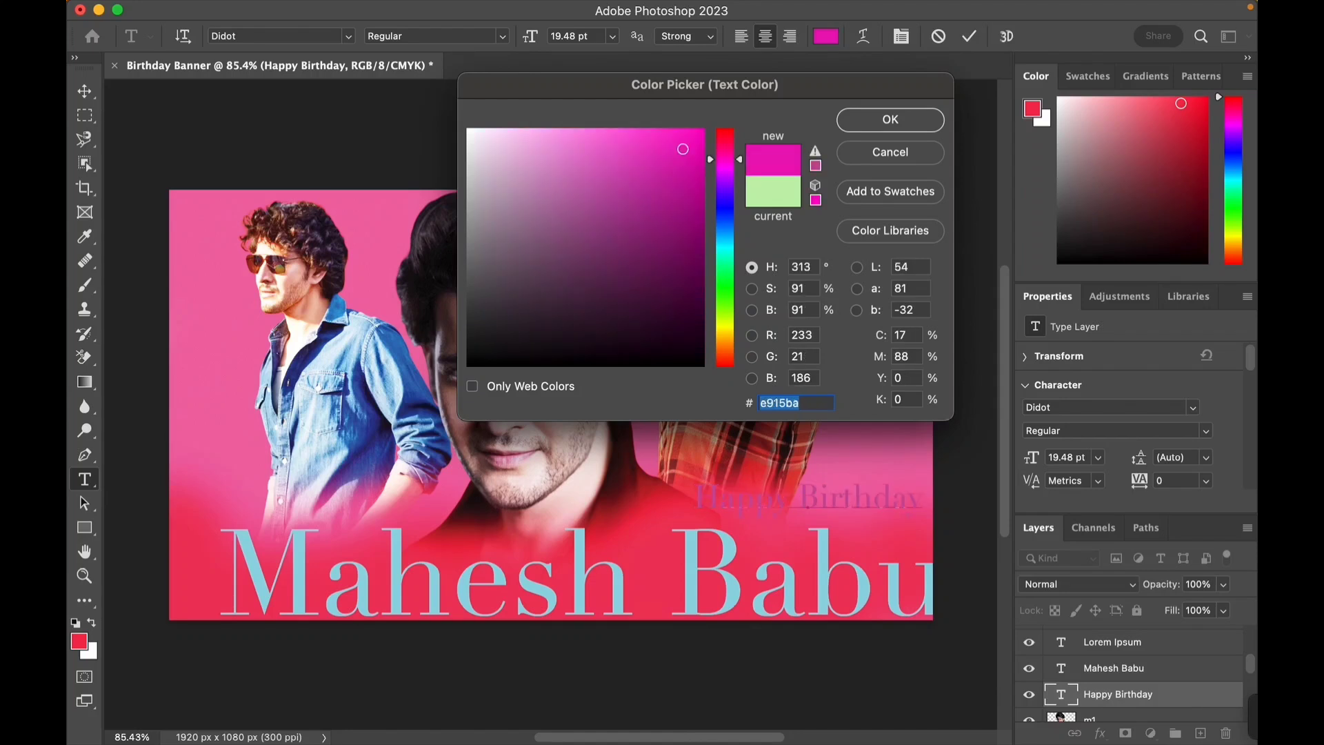
{"action": "left_click", "coordinate": [725, 350]}
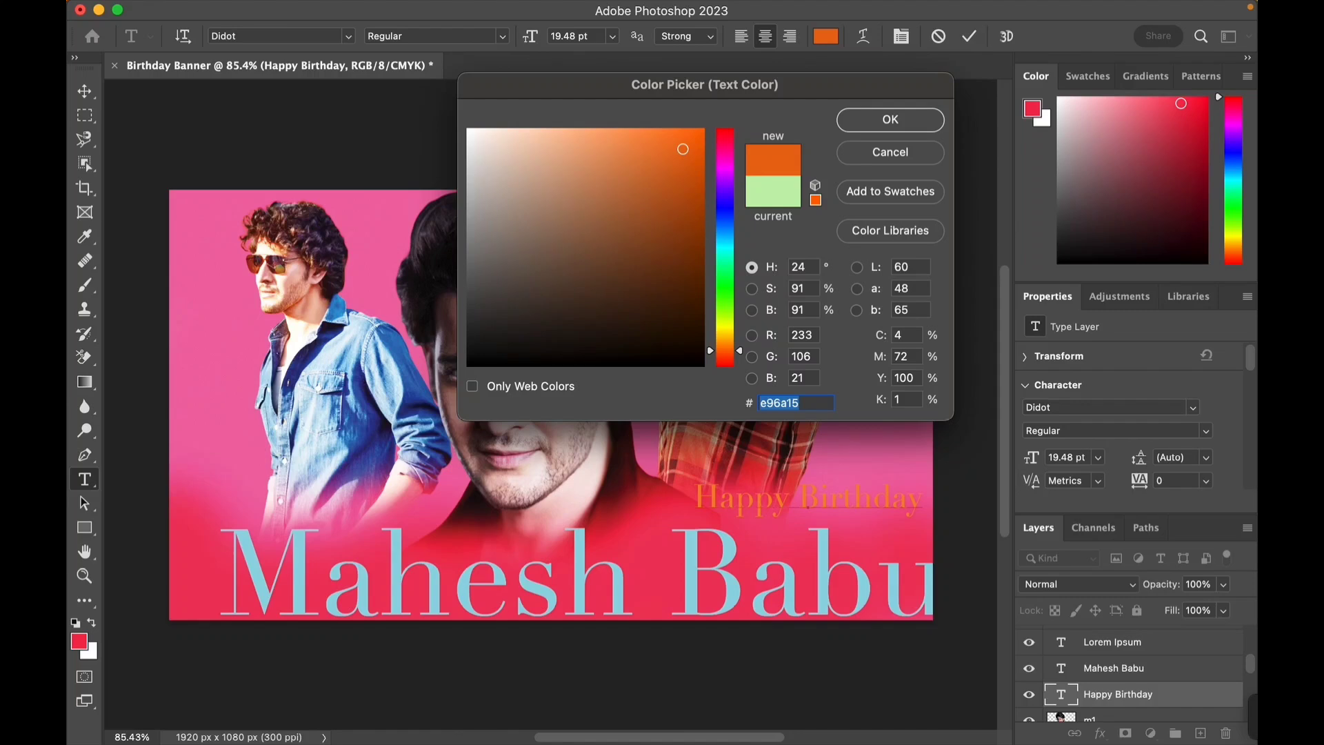
{"action": "left_click", "coordinate": [695, 243]}
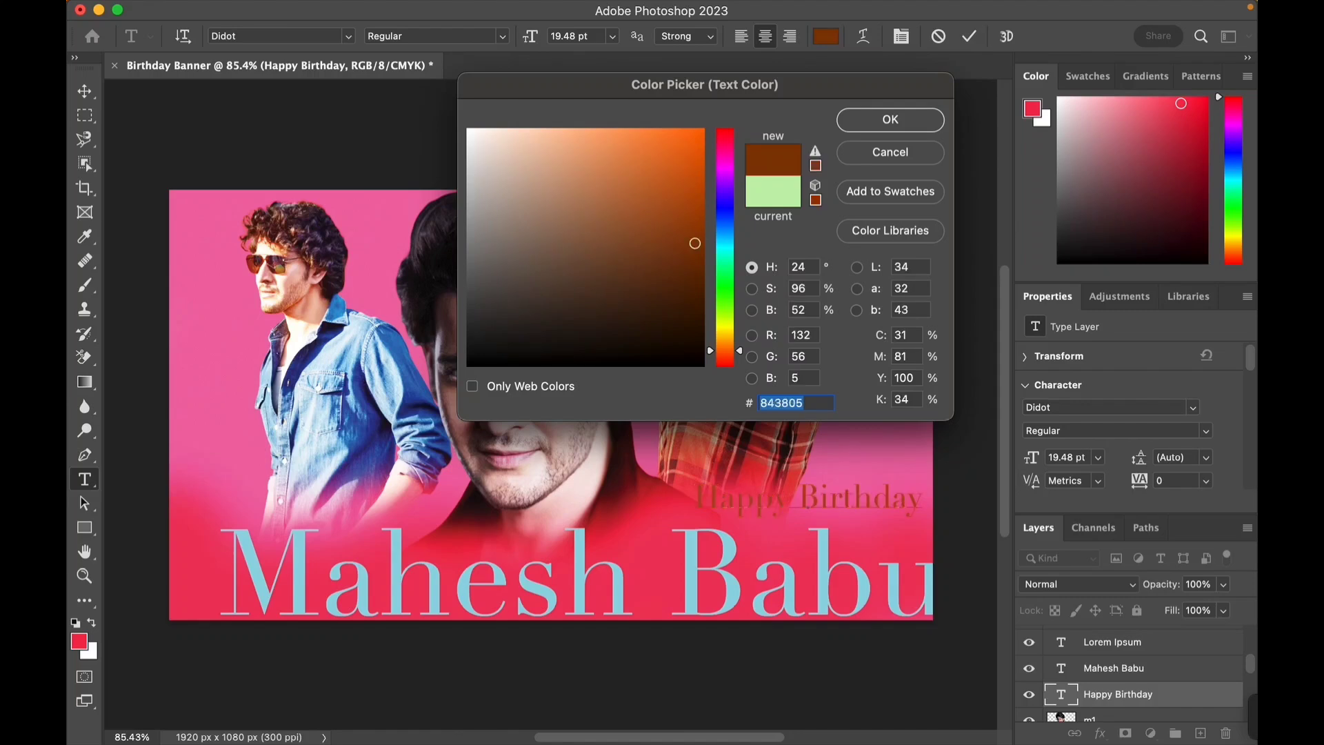
{"action": "left_click", "coordinate": [698, 347]}
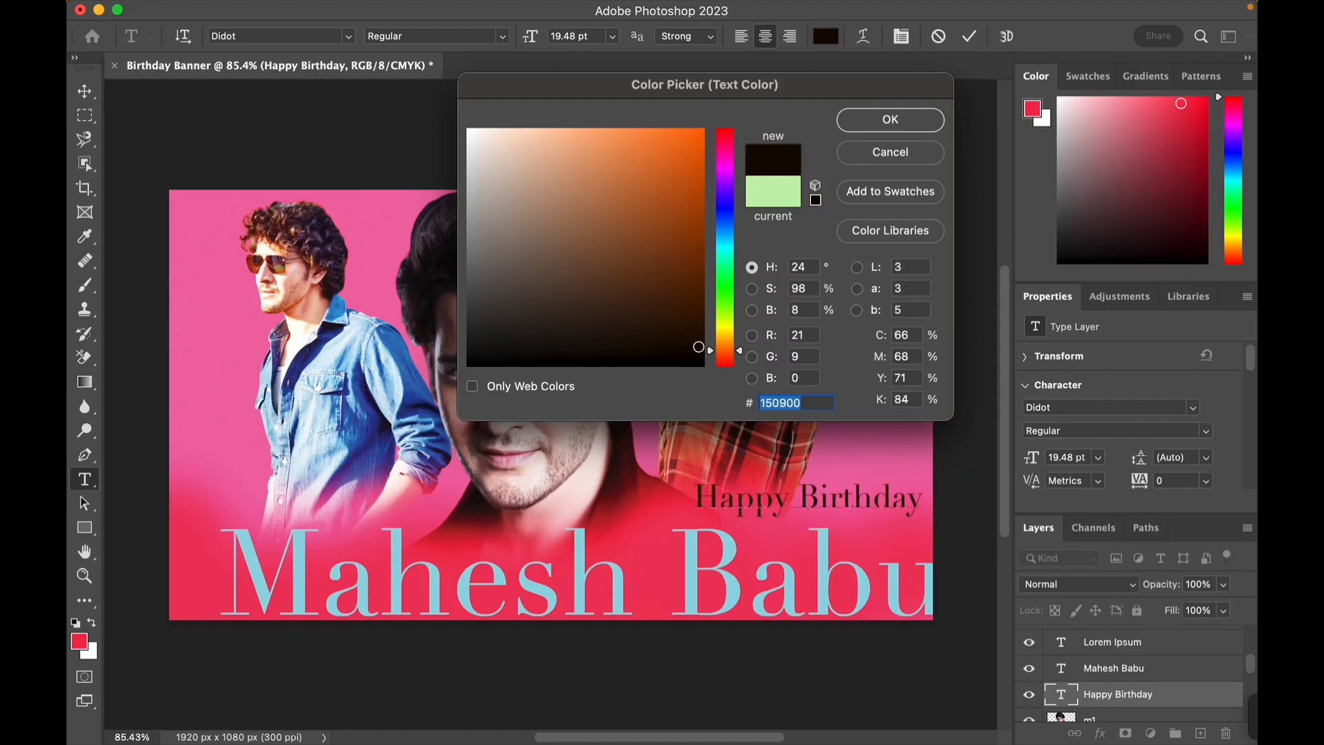
{"action": "left_click", "coordinate": [725, 319]}
{"action": "left_click", "coordinate": [666, 235]}
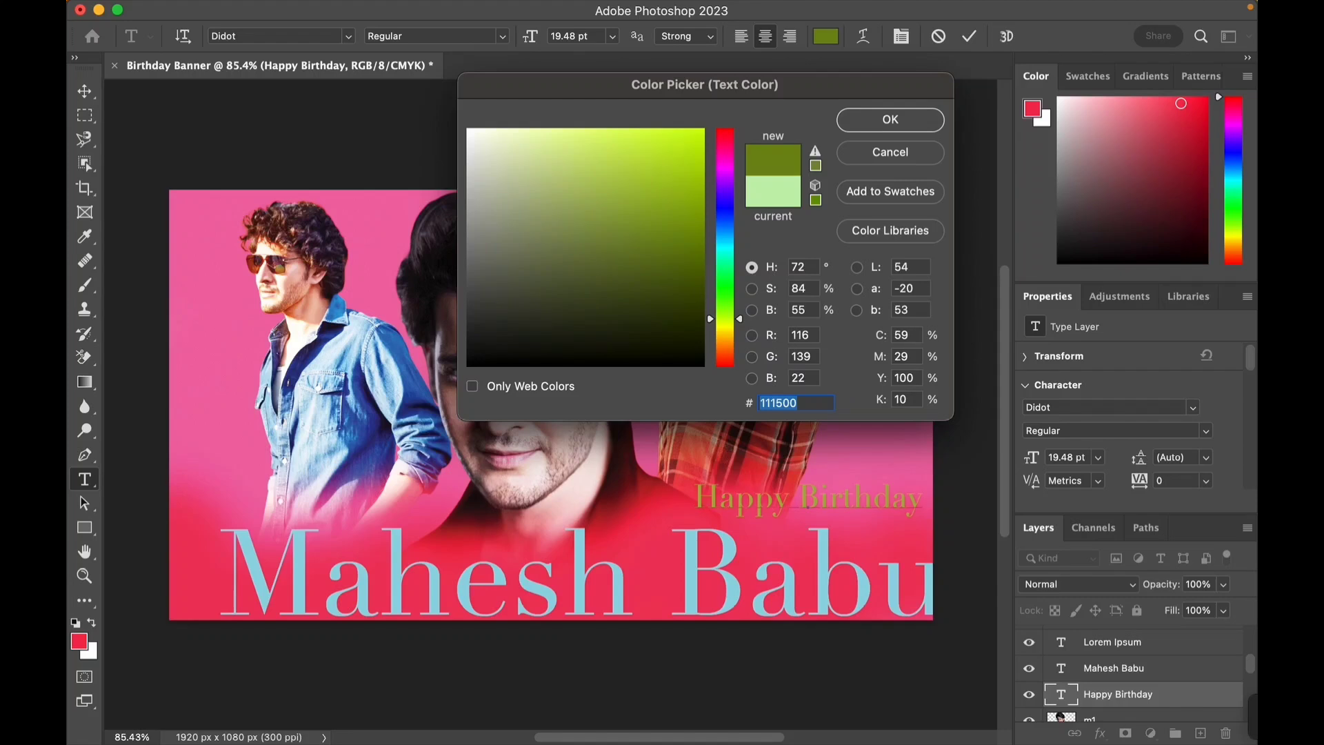
{"action": "left_click", "coordinate": [654, 206]}
{"action": "left_click", "coordinate": [535, 222]}
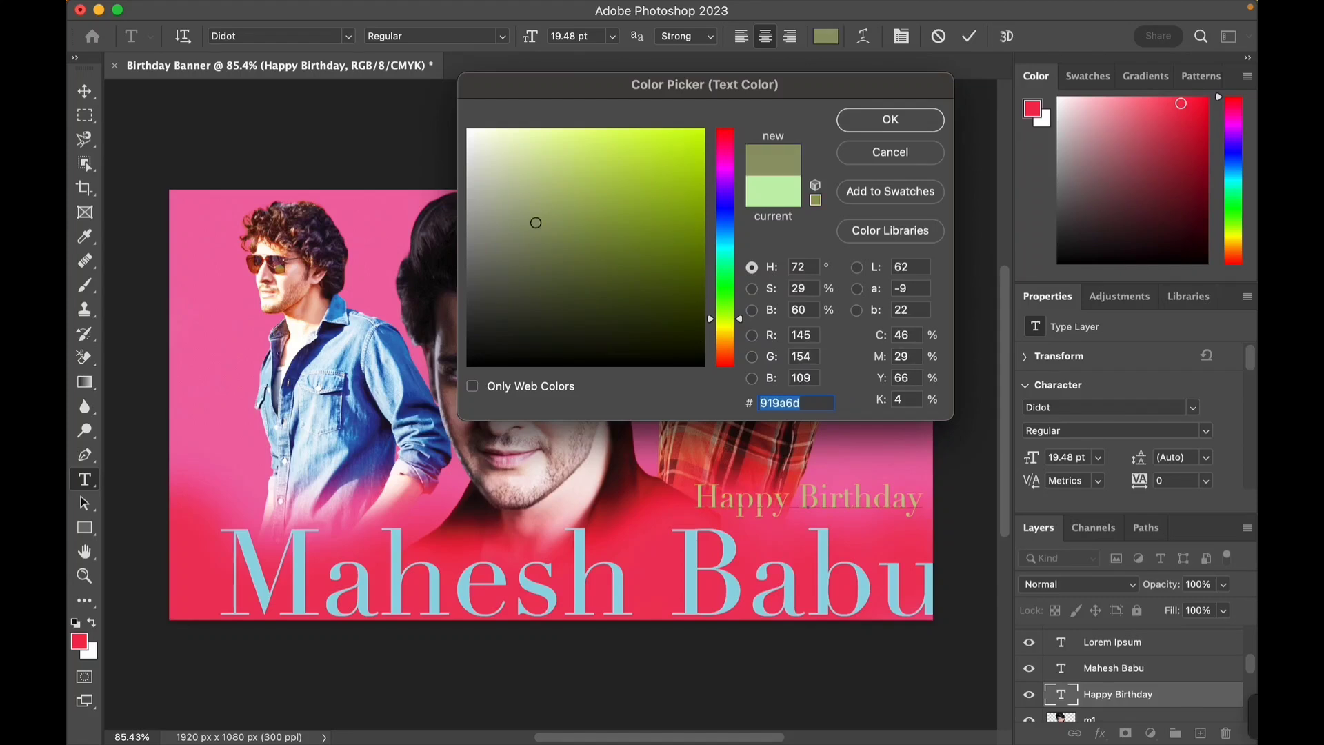
{"action": "left_click", "coordinate": [559, 306]}
{"action": "left_click", "coordinate": [559, 358]}
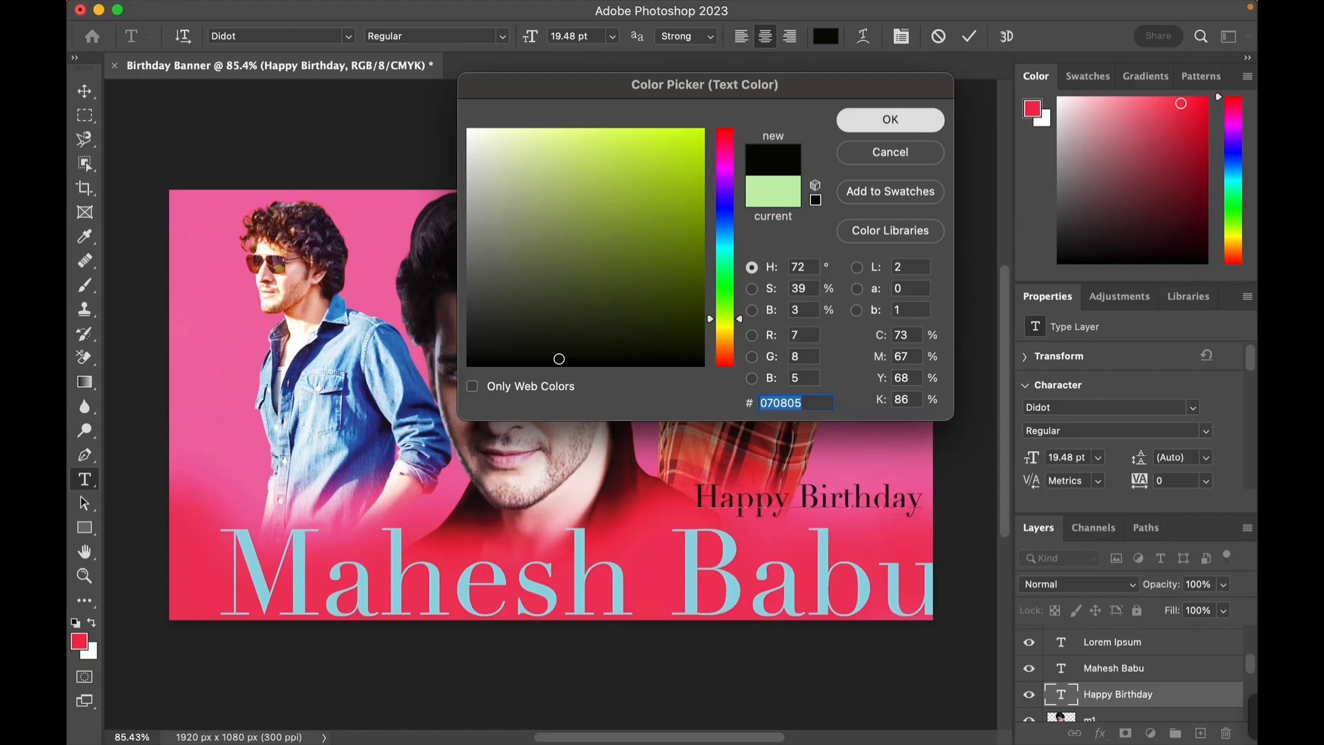
{"action": "left_click", "coordinate": [891, 119]}
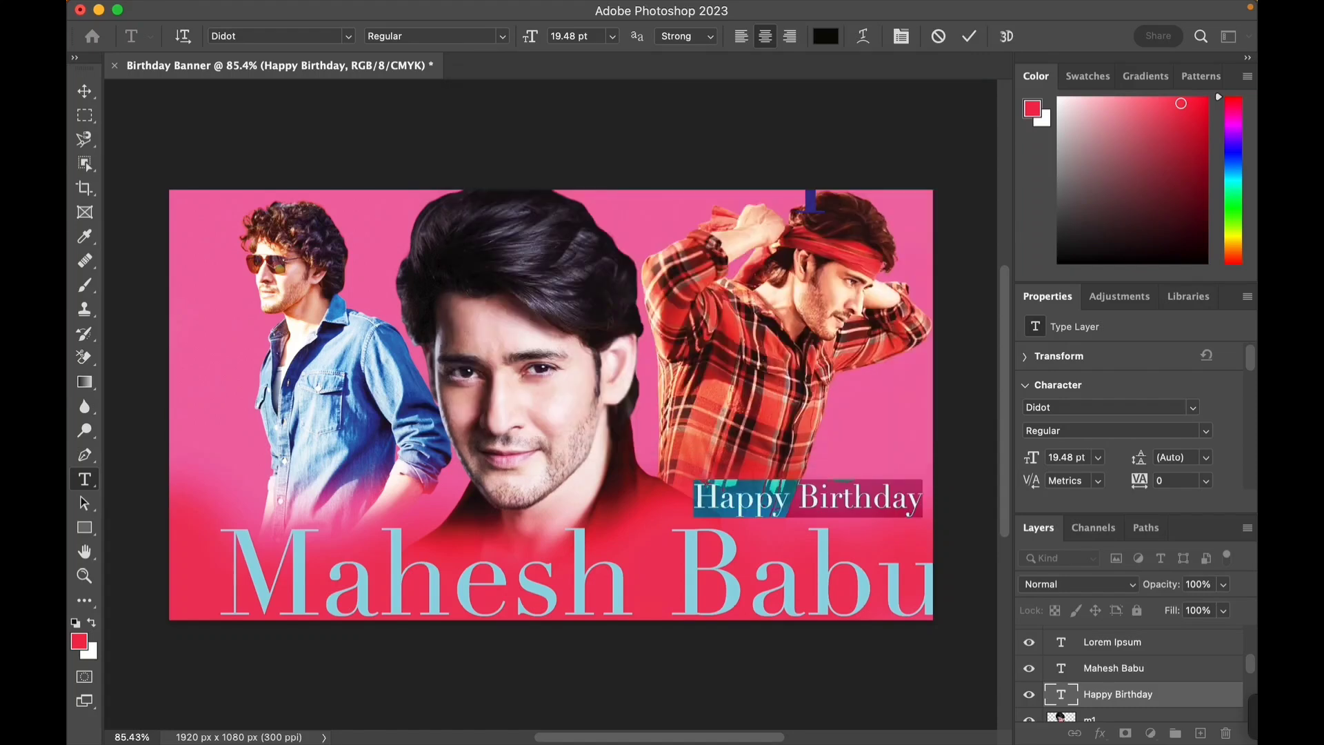
{"action": "left_click", "coordinate": [799, 498]}
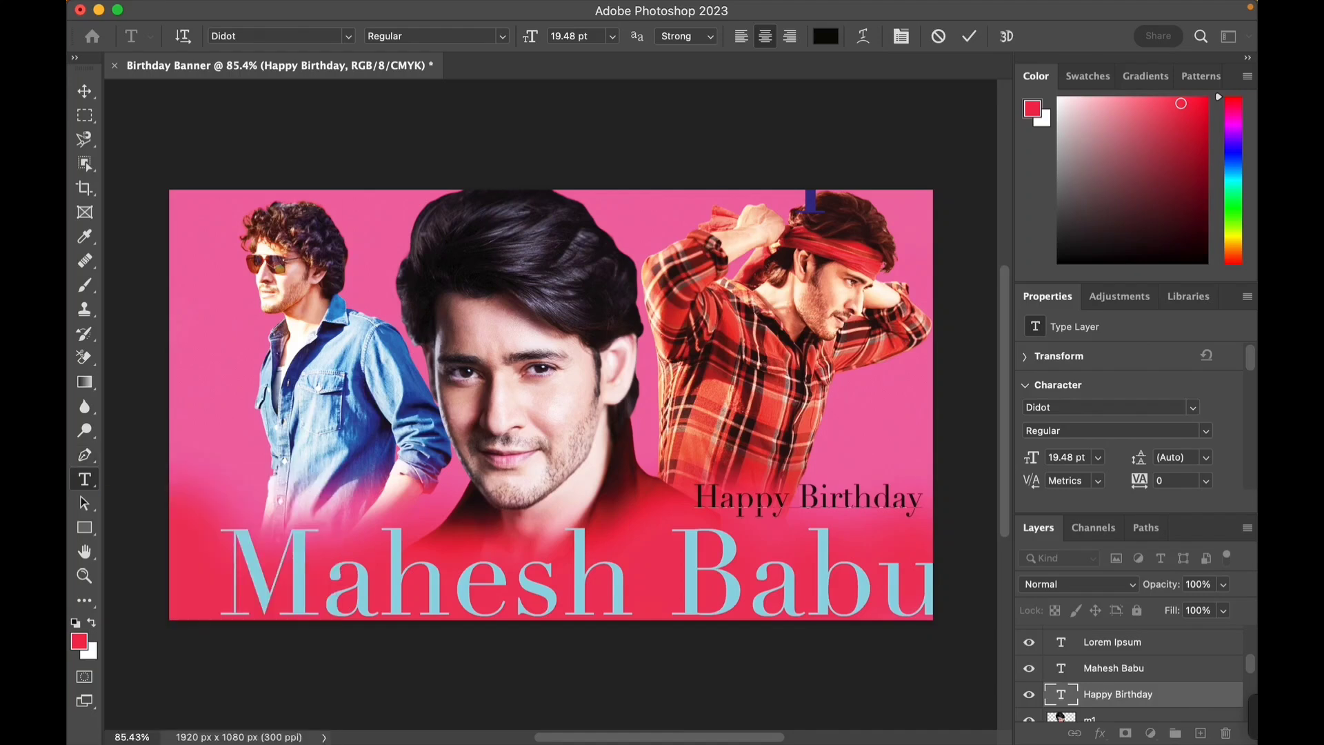
- Select all the Mahesh Babu text, change its colour to pale lavender #c5cbef, and commit the edit
{"action": "left_click", "coordinate": [1114, 668]}
{"action": "left_click", "coordinate": [668, 629]}
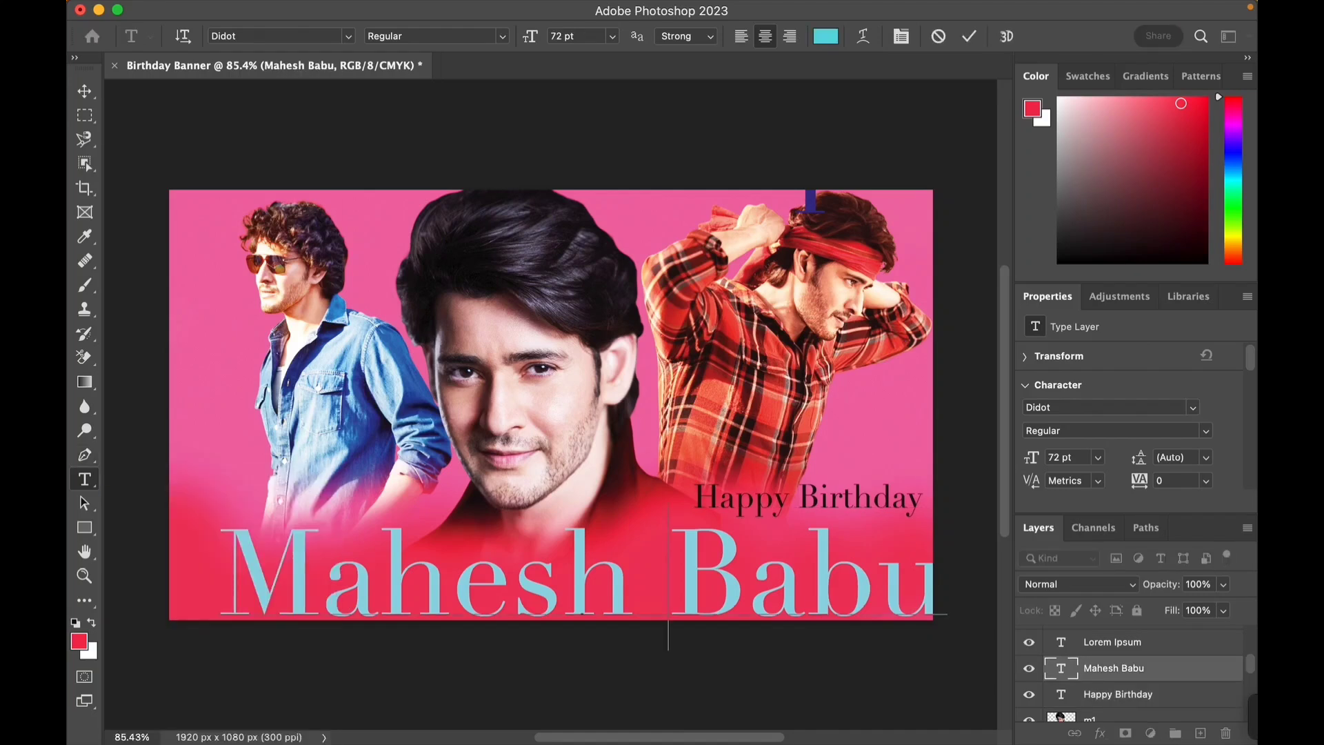
{"action": "triple_click", "coordinate": [668, 629]}
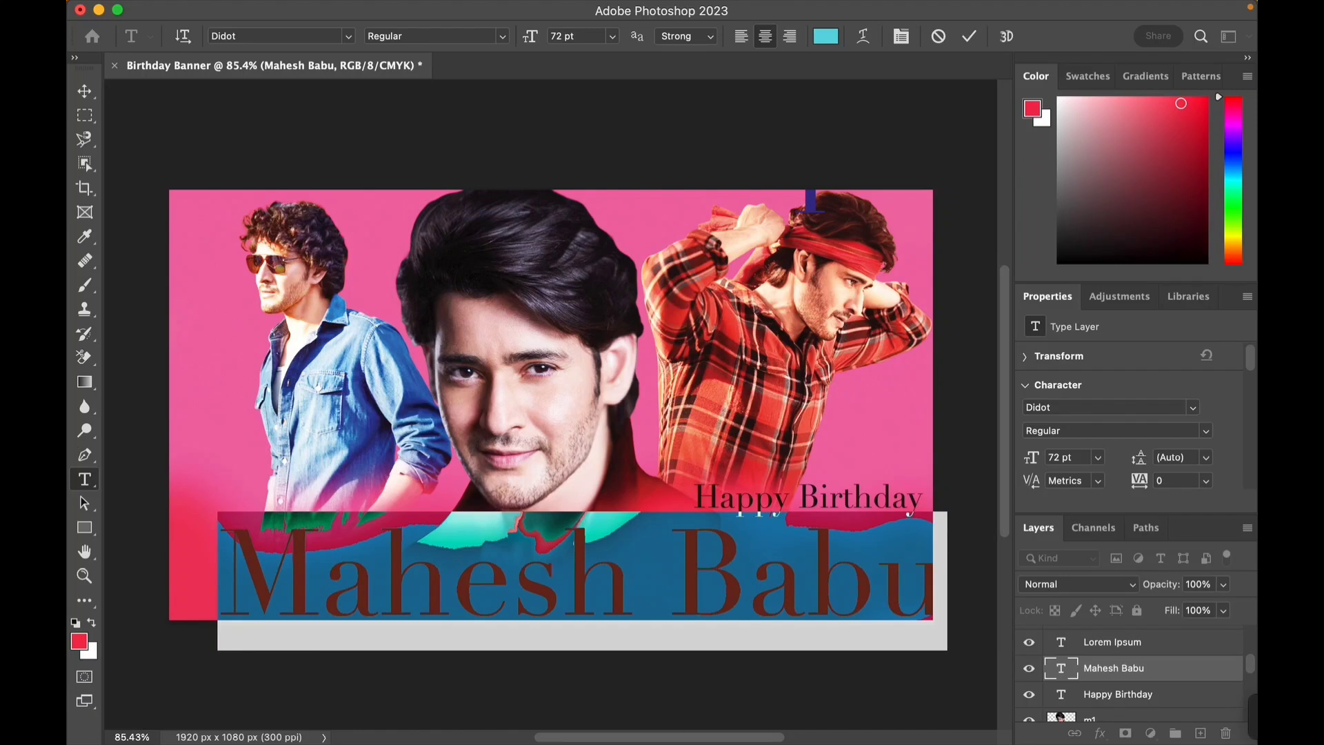
{"action": "left_click", "coordinate": [826, 36]}
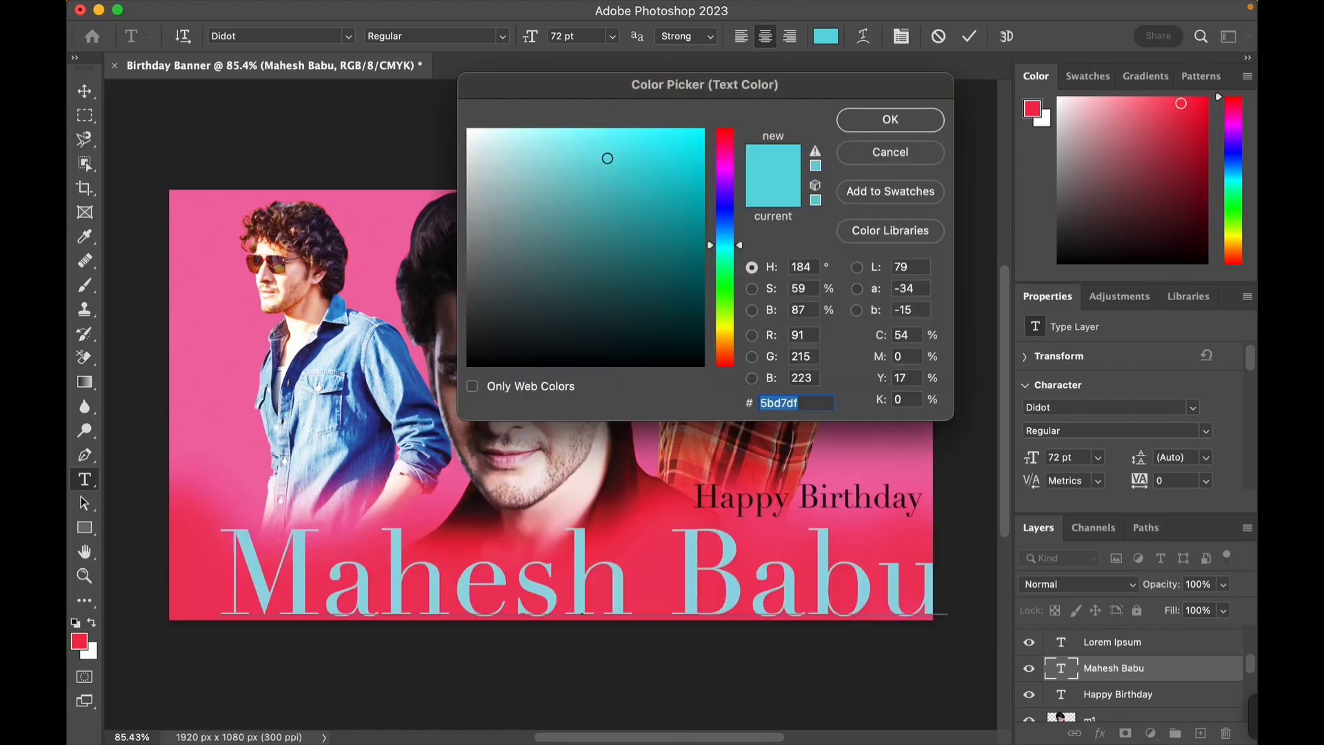
{"action": "left_click_drag", "start_coordinate": [724, 245], "coordinate": [724, 214]}
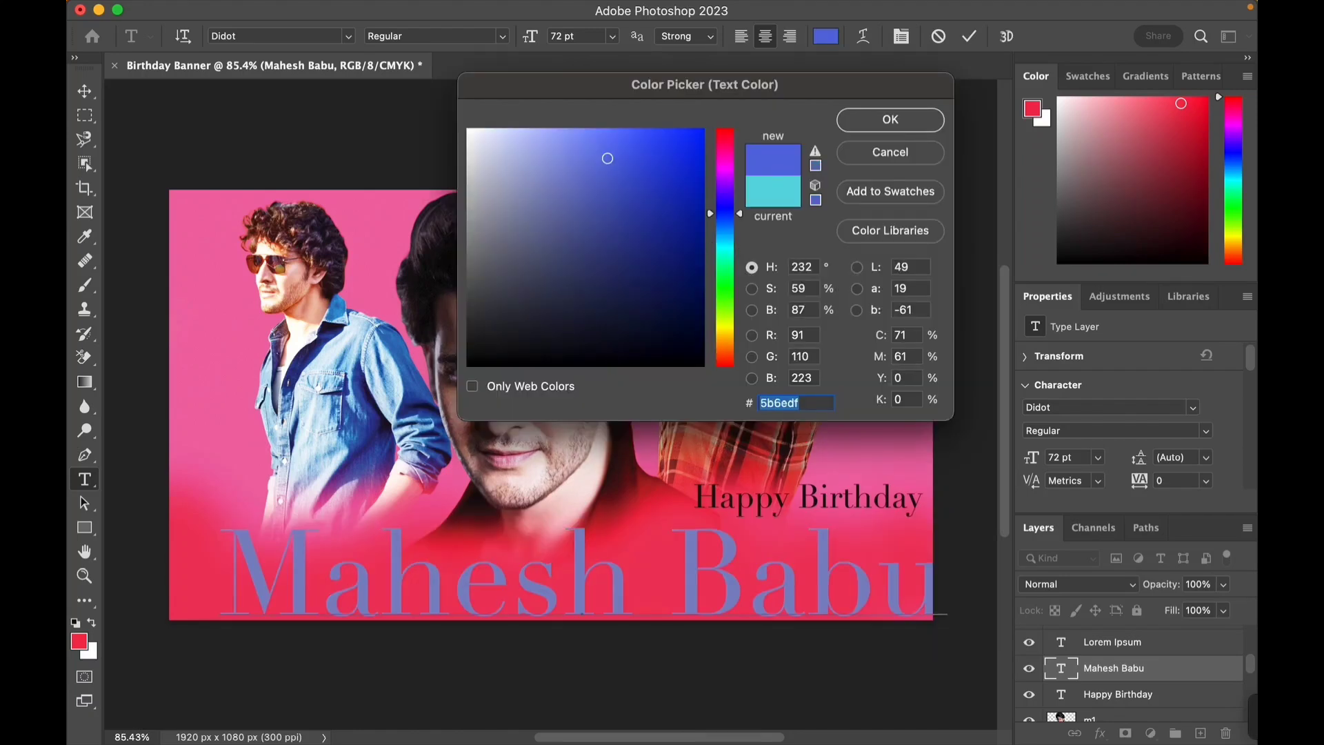
{"action": "left_click", "coordinate": [639, 245]}
{"action": "left_click_drag", "start_coordinate": [639, 246], "coordinate": [509, 143]}
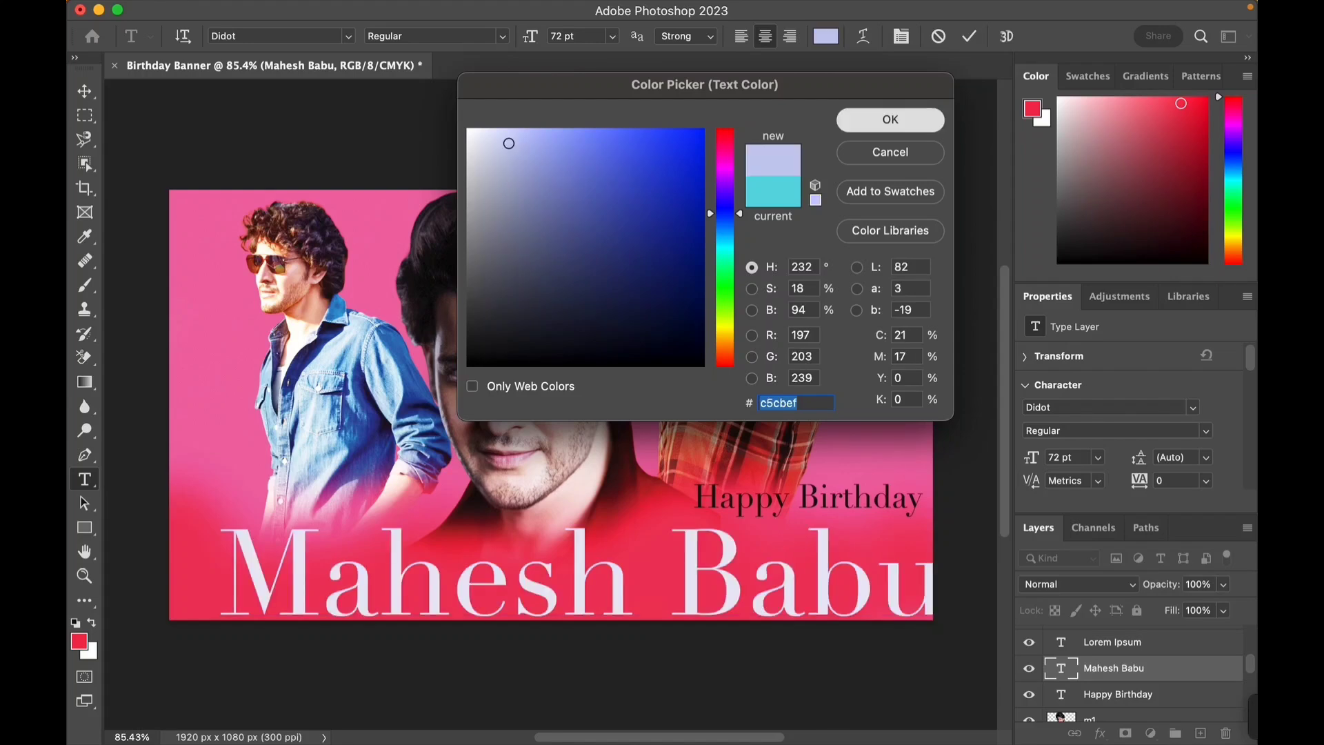
{"action": "left_click", "coordinate": [891, 119]}
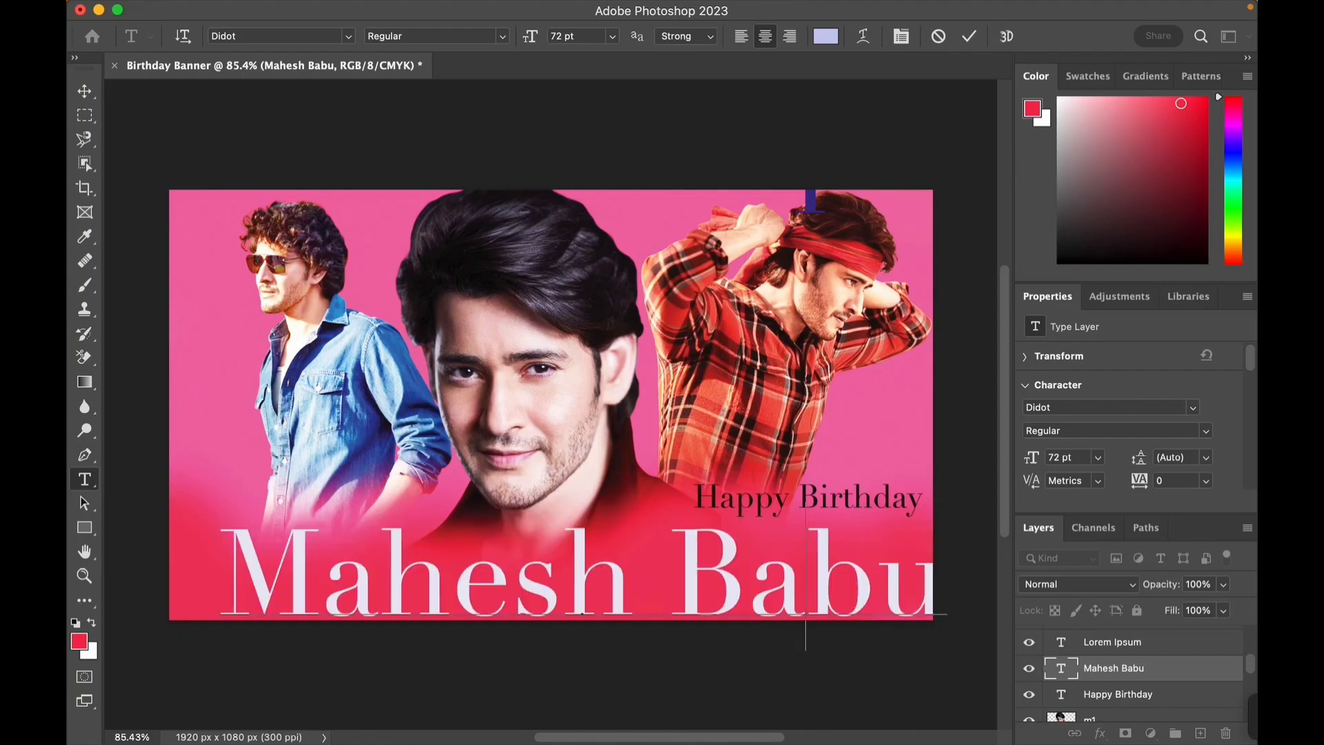
{"action": "key", "text": "super+Return"}
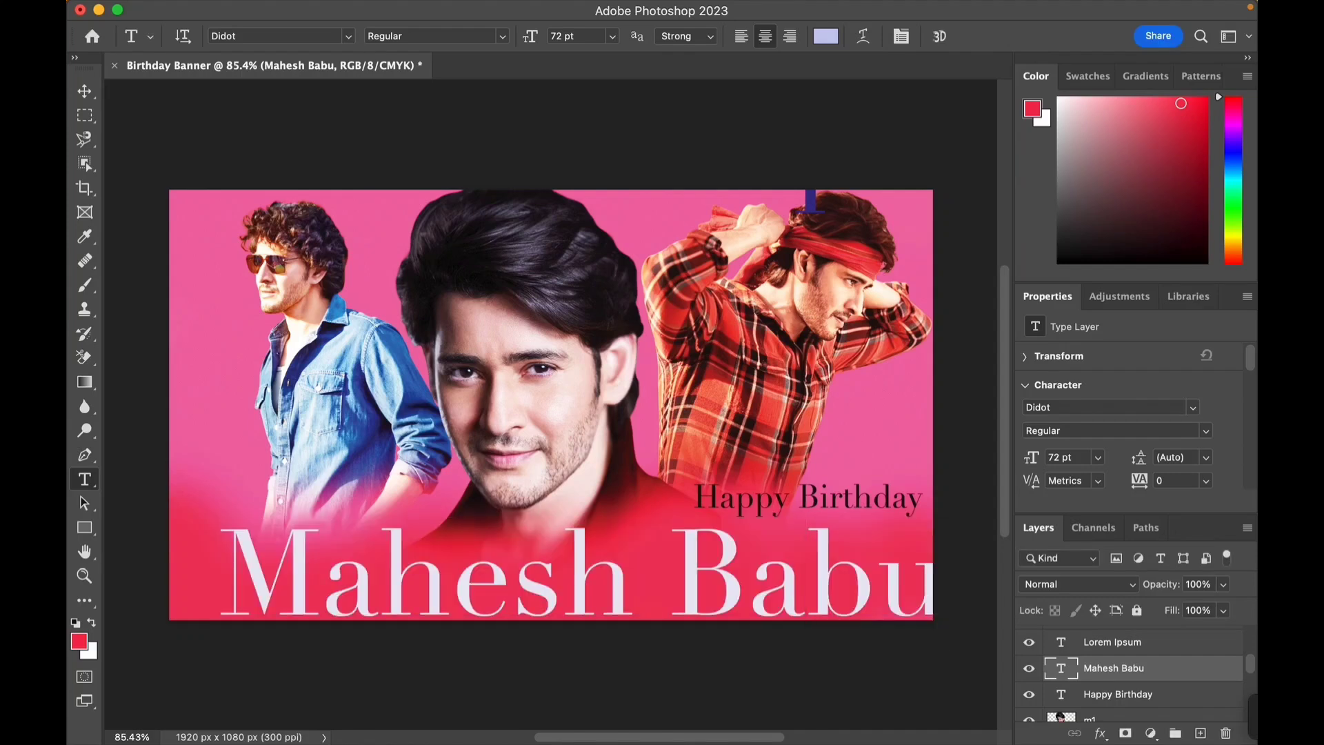
- Duplicate the Mahesh Babu text layer and set the copy's text colour to near-black #181a18
{"action": "key", "text": "super+j"}
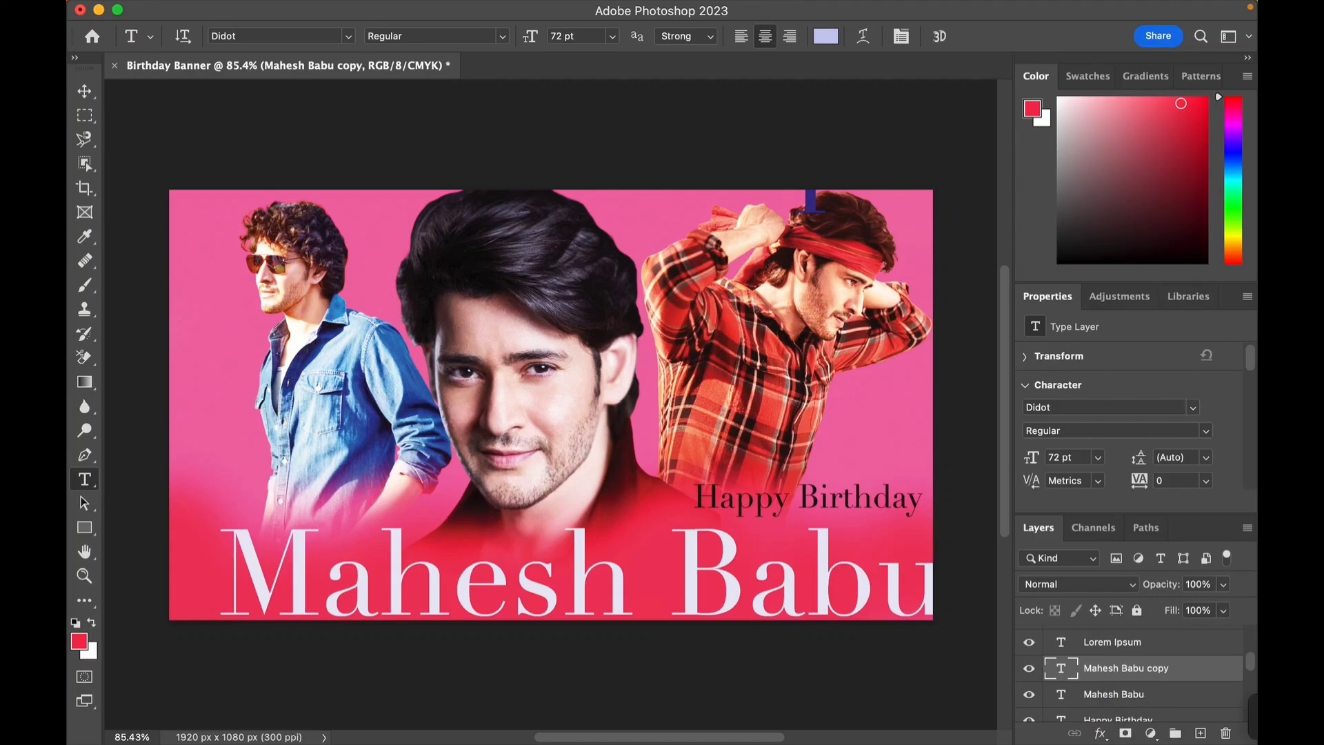
{"action": "key", "text": "Return"}
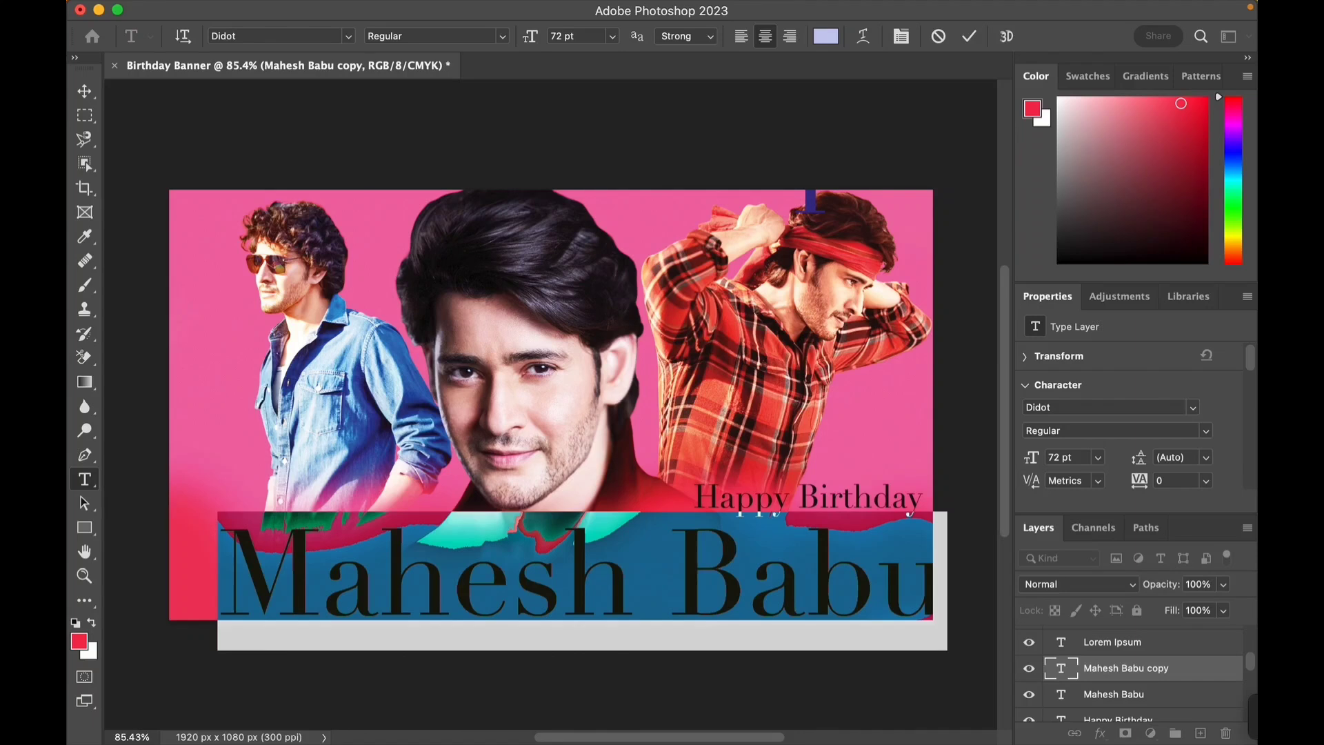
{"action": "left_click", "coordinate": [825, 36]}
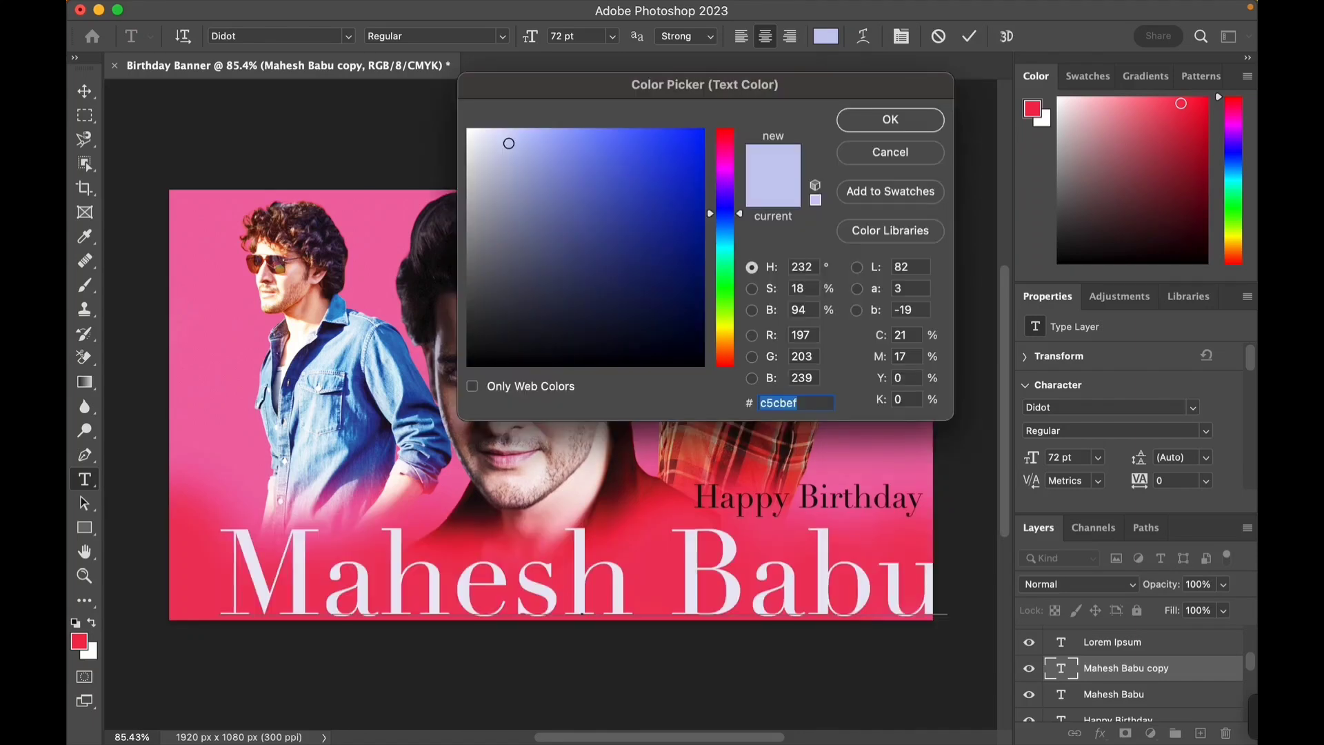
{"action": "left_click", "coordinate": [724, 283]}
{"action": "mouse_move", "coordinate": [509, 143]}
{"action": "left_mouse_down"}
{"action": "mouse_move", "coordinate": [691, 199]}
{"action": "mouse_move", "coordinate": [695, 291]}
{"action": "left_mouse_up"}
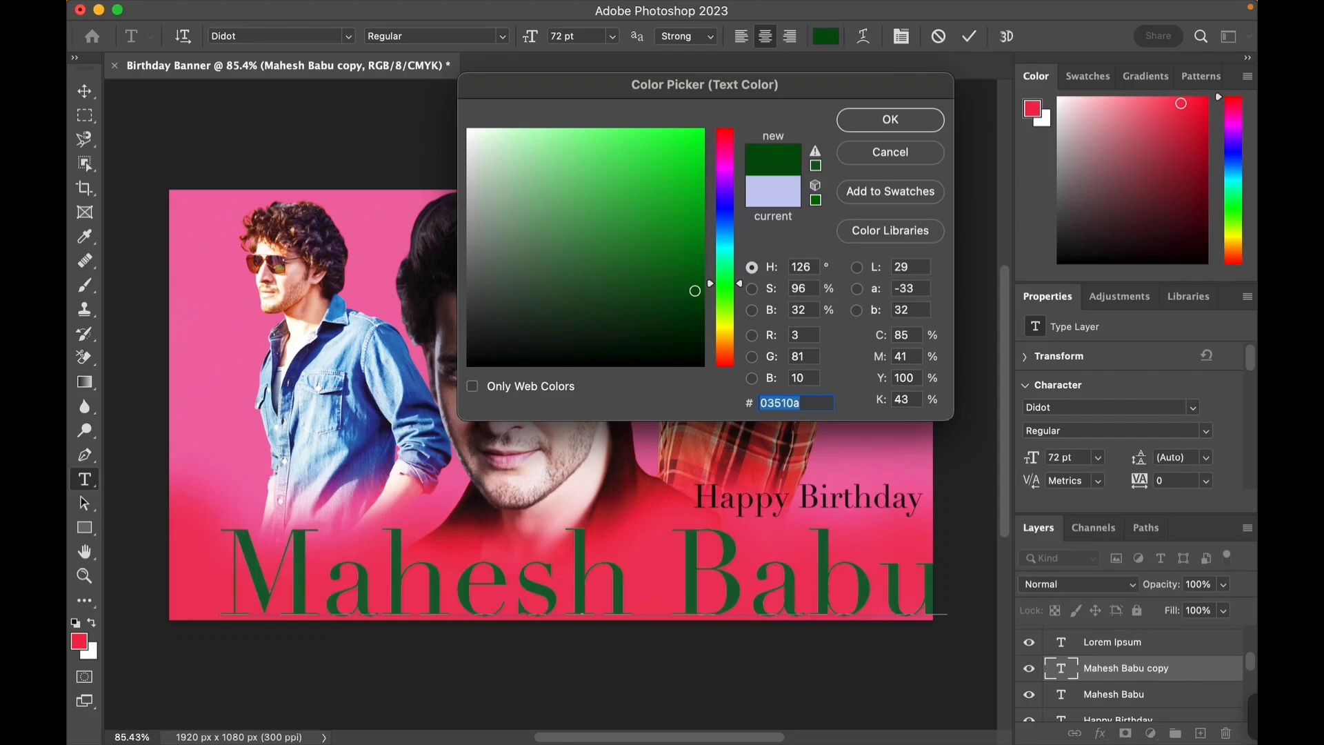
{"action": "left_click", "coordinate": [485, 202]}
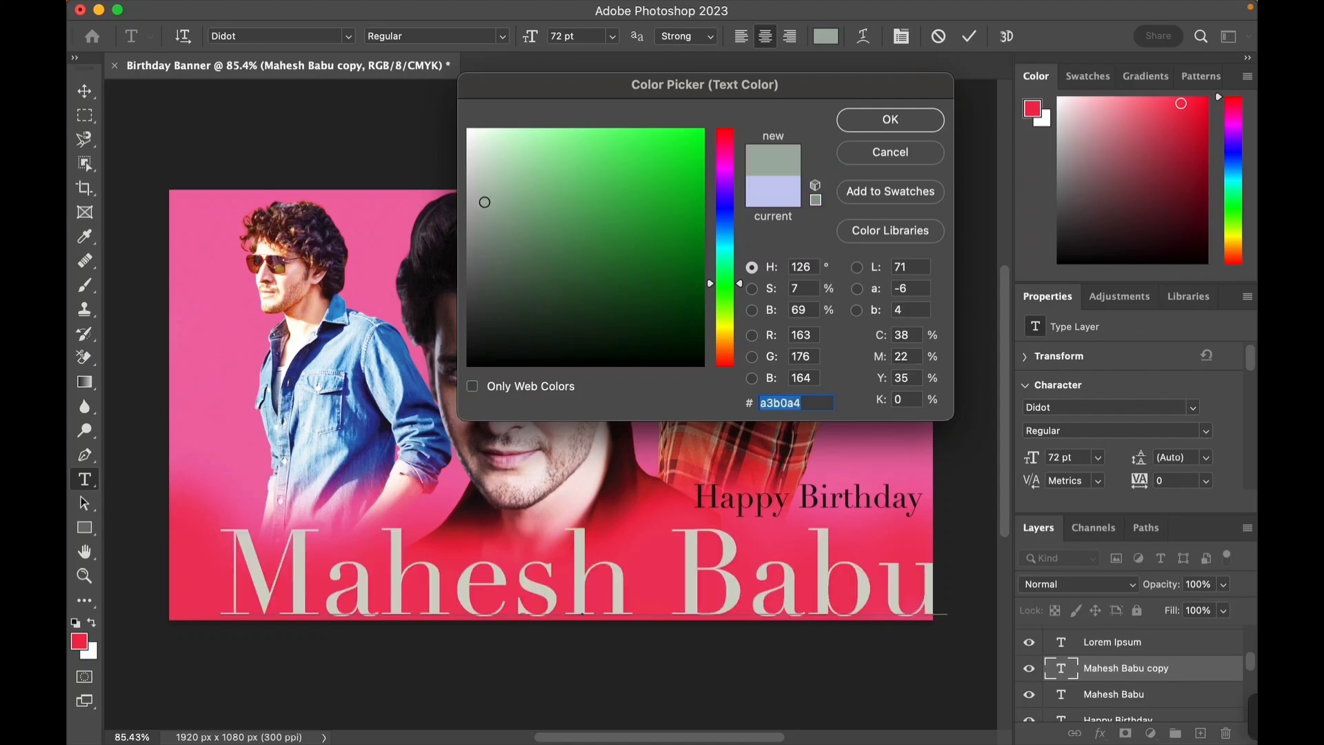
{"action": "left_click_drag", "start_coordinate": [485, 202], "coordinate": [489, 342]}
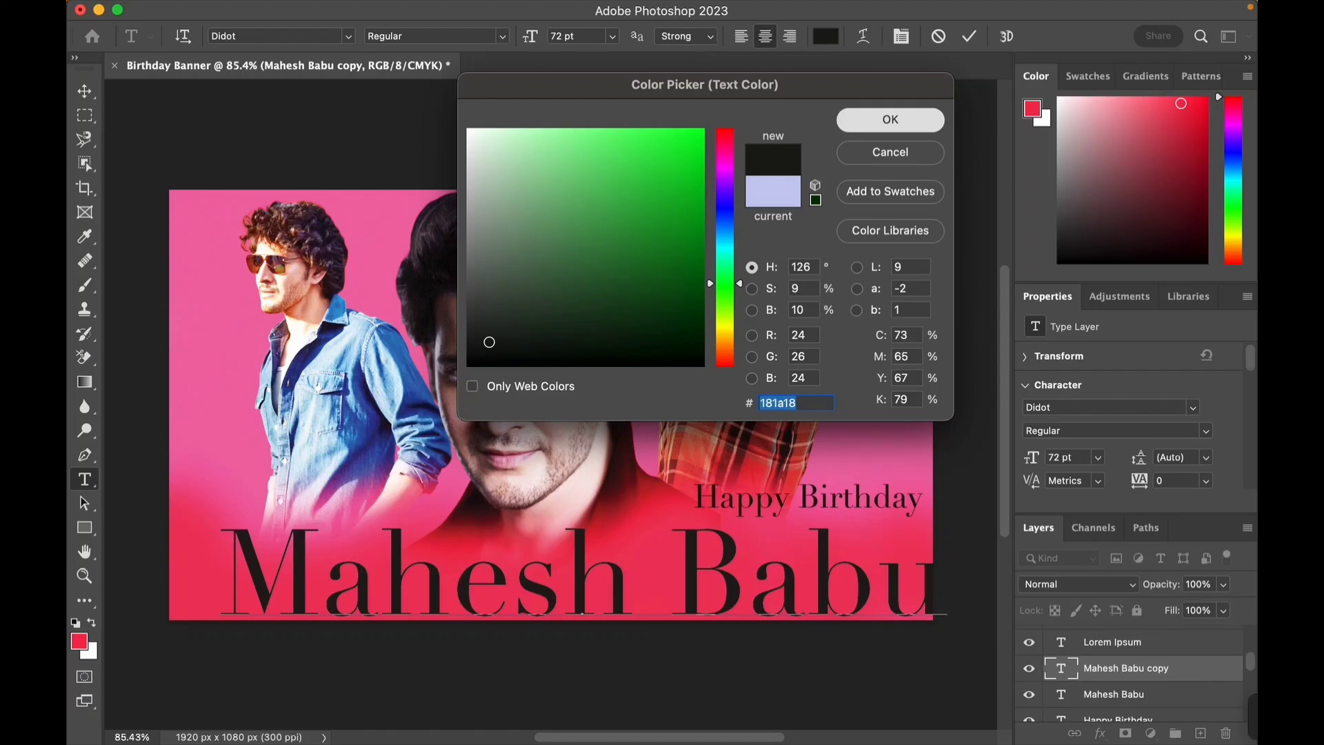
{"action": "left_click", "coordinate": [890, 119]}
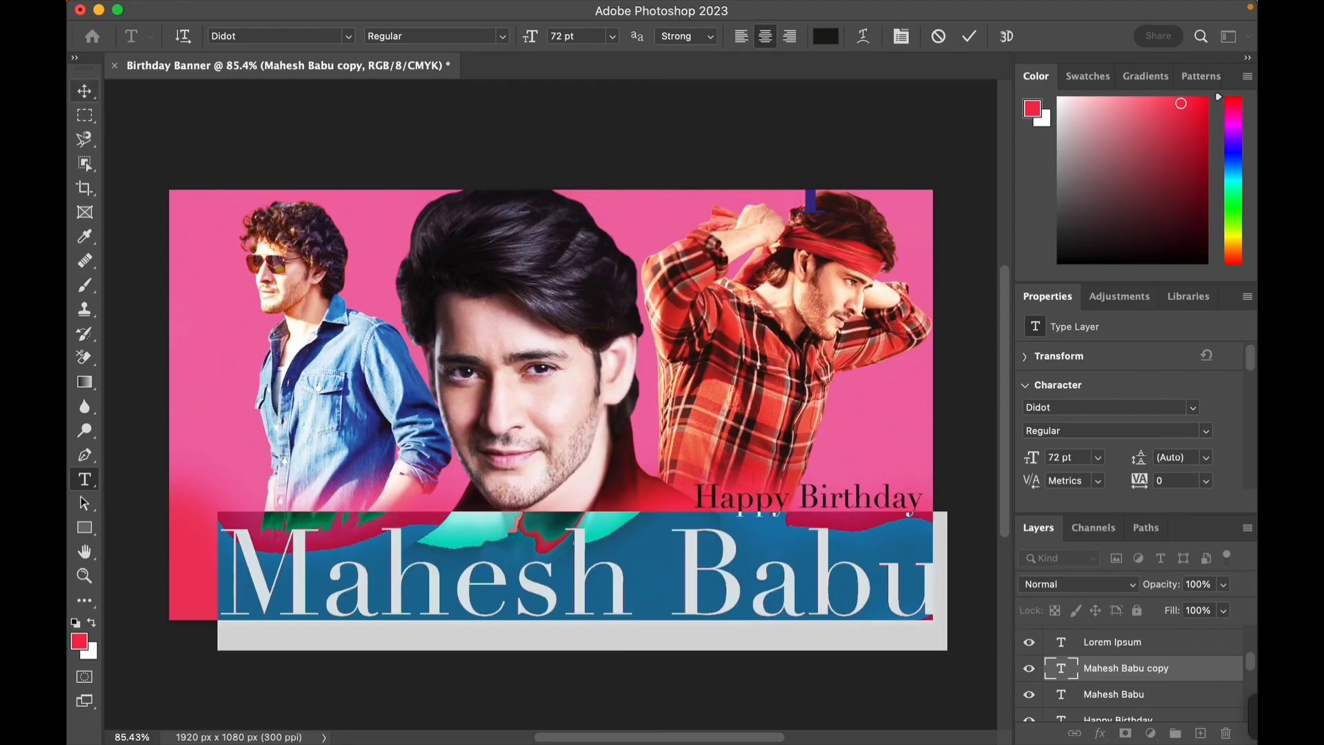
- Shift the selected Mahesh Babu text layer slightly downward with Free Transform to offset it as a shadow
{"action": "left_click", "coordinate": [85, 91]}
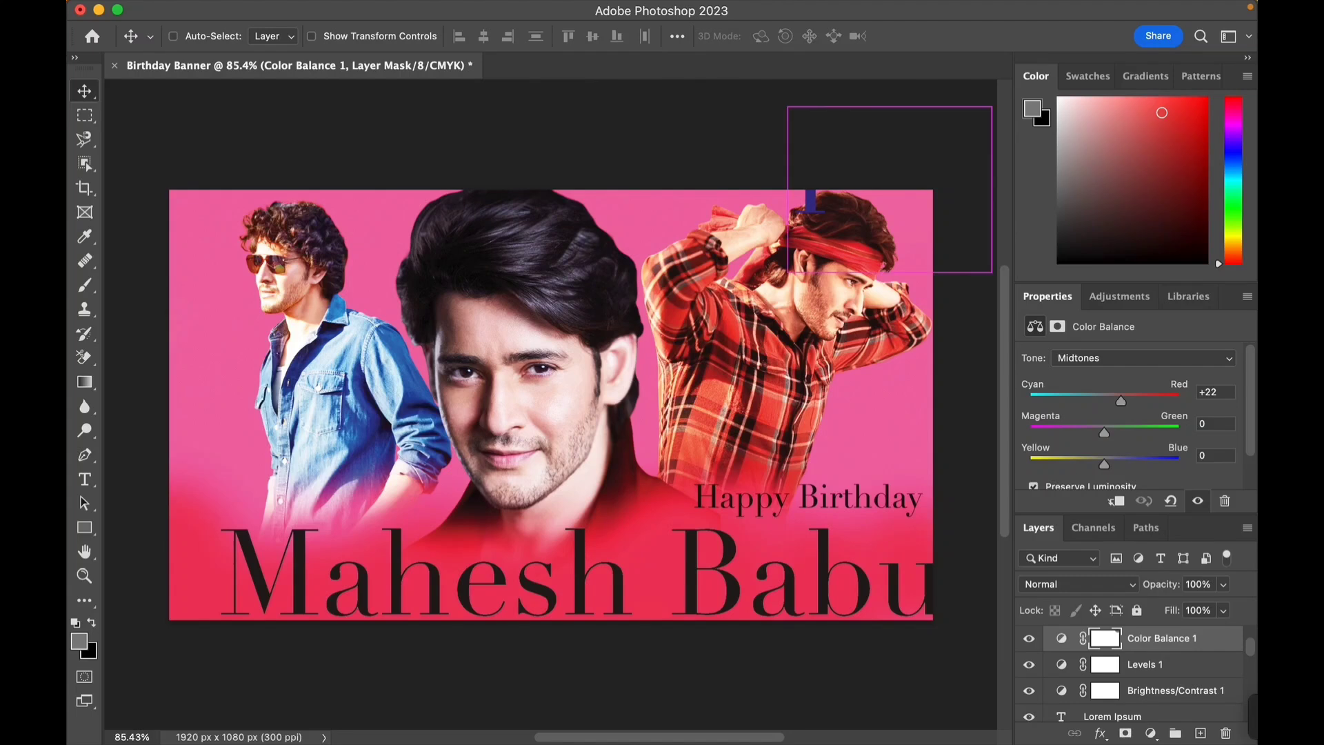
{"action": "scroll", "coordinate": [1132, 690], "scroll_direction": "down", "scroll_amount": 2}
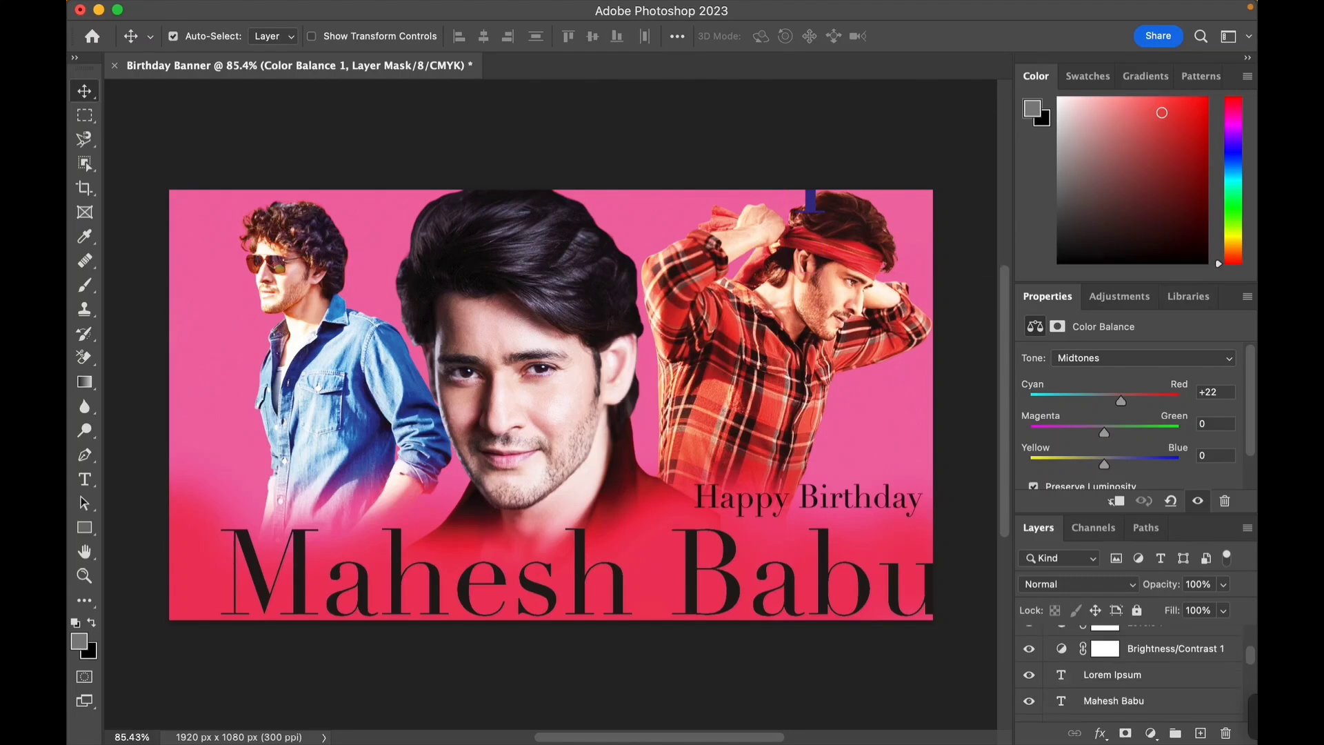
{"action": "left_click", "coordinate": [1132, 690]}
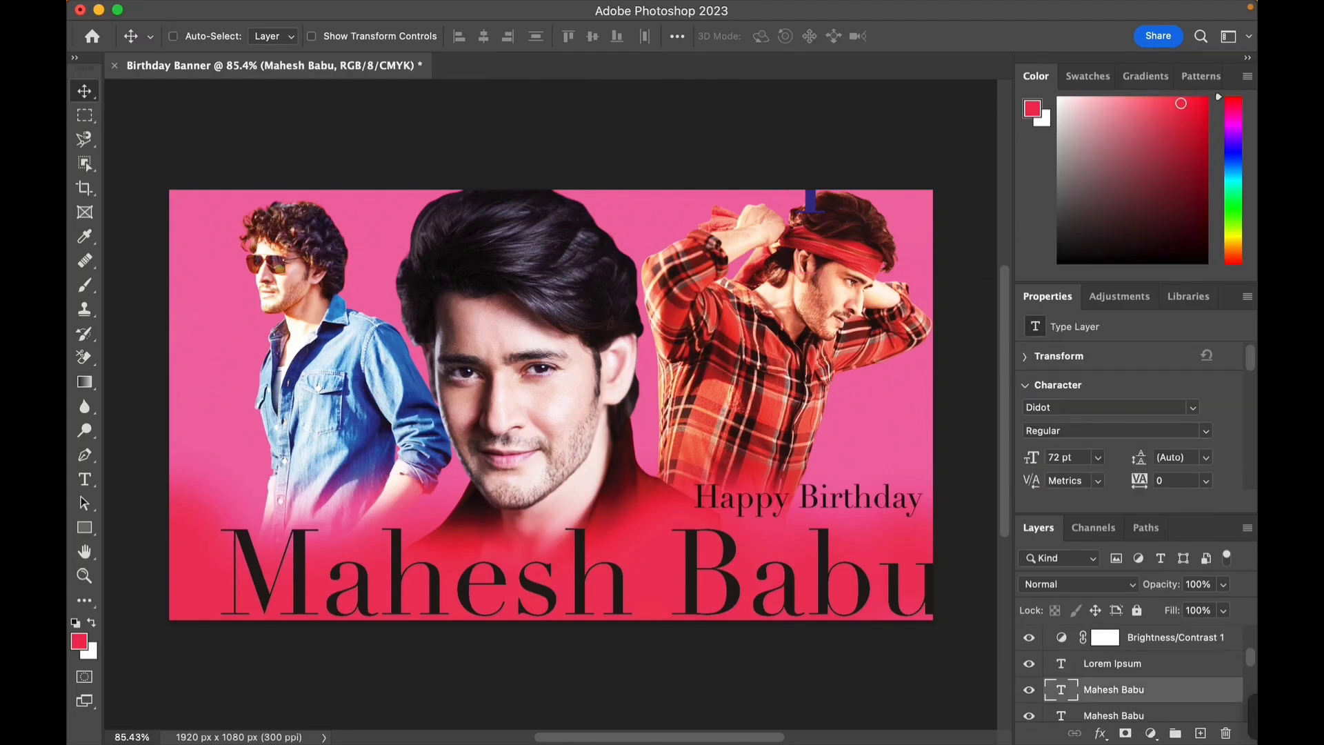
{"action": "key", "text": "super+t"}
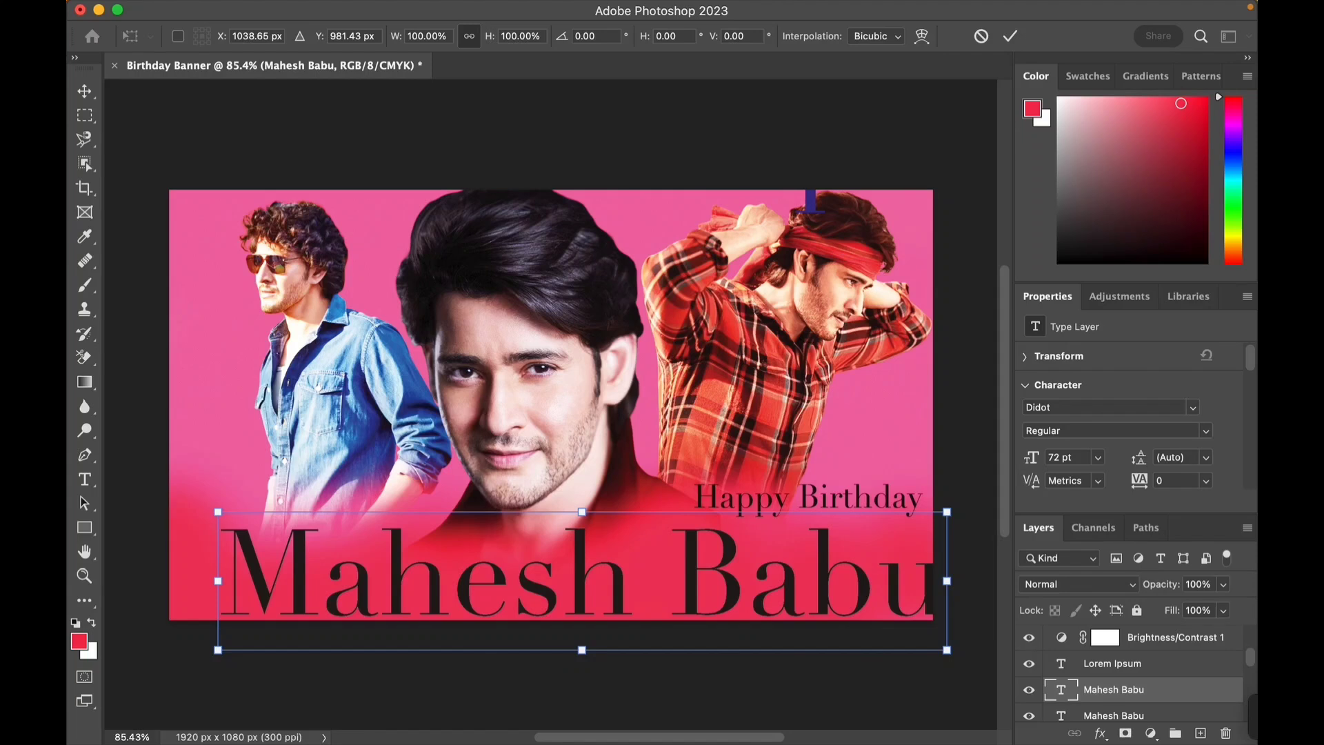
{"action": "mouse_move", "coordinate": [586, 542]}
{"action": "left_mouse_down"}
{"action": "mouse_move", "coordinate": [554, 537]}
{"action": "mouse_move", "coordinate": [589, 548]}
{"action": "left_mouse_up"}
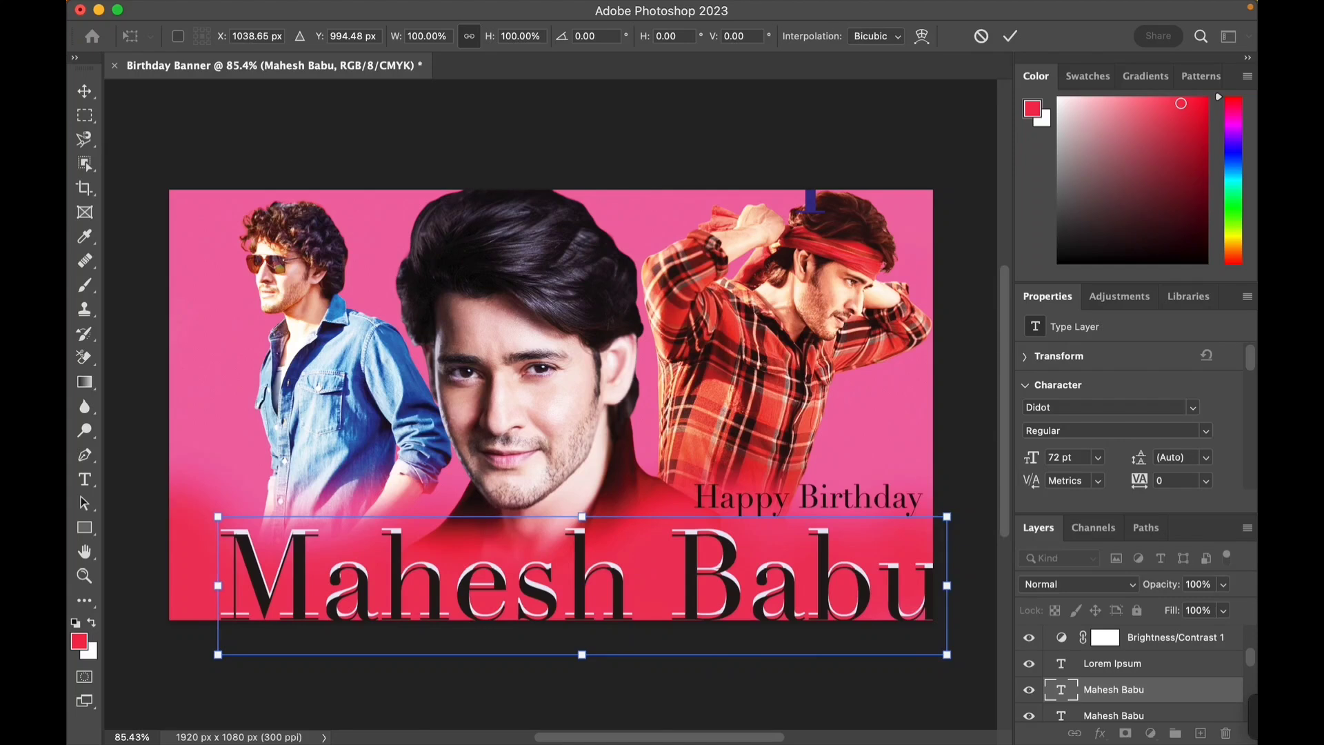
{"action": "key", "text": "Return"}
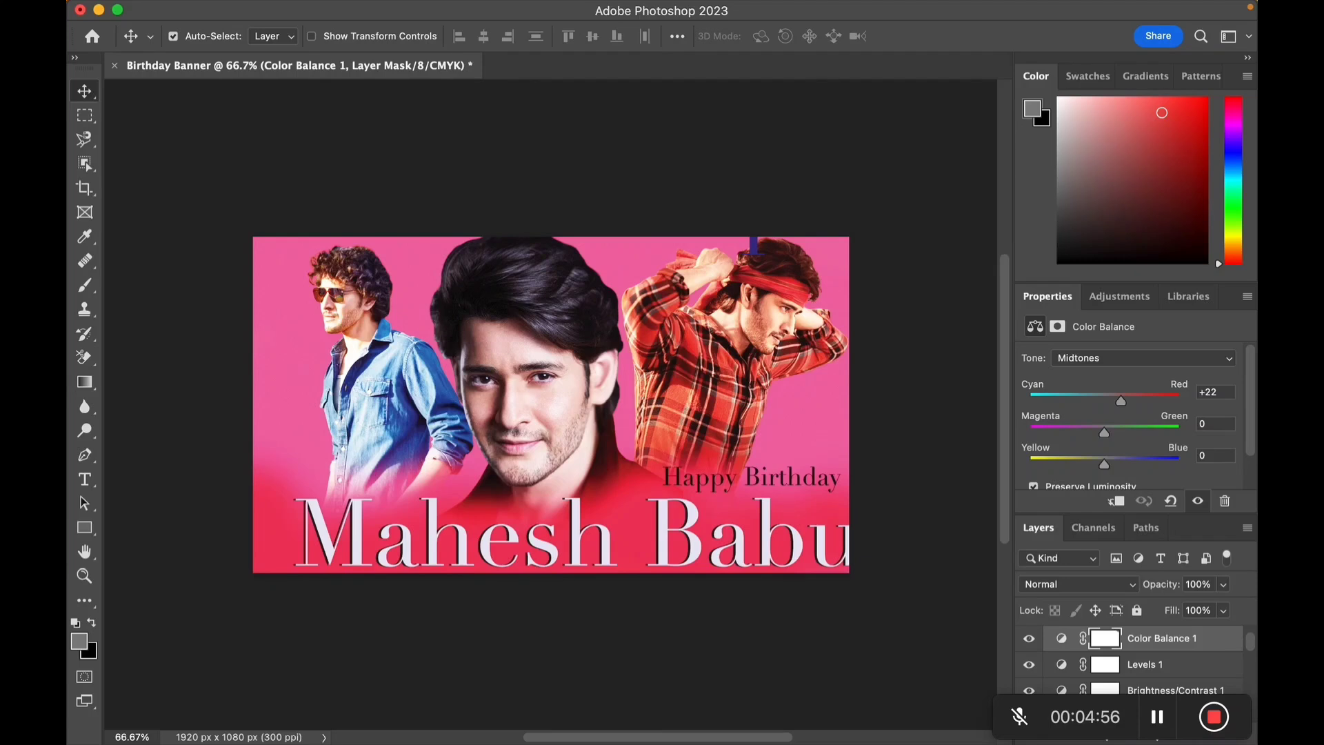
- Deselect all layers and hide the Lorem Ipsum layer
{"action": "left_click", "coordinate": [862, 634]}
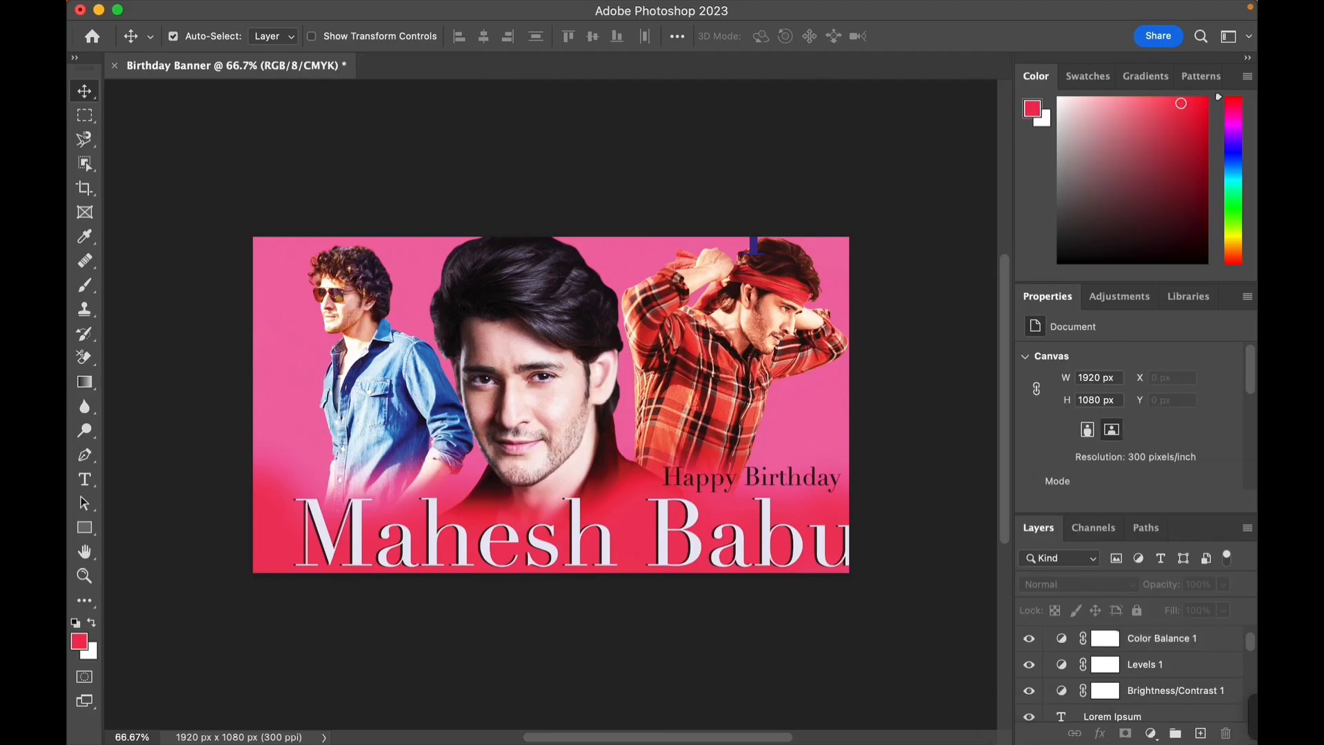
{"action": "left_click", "coordinate": [1029, 717]}
- Save the banner on this computer as Birthday Banner.jpg in the Desktop's Birthday Banner folder, keeping the .jpg extension
{"action": "left_click", "coordinate": [209, 10]}
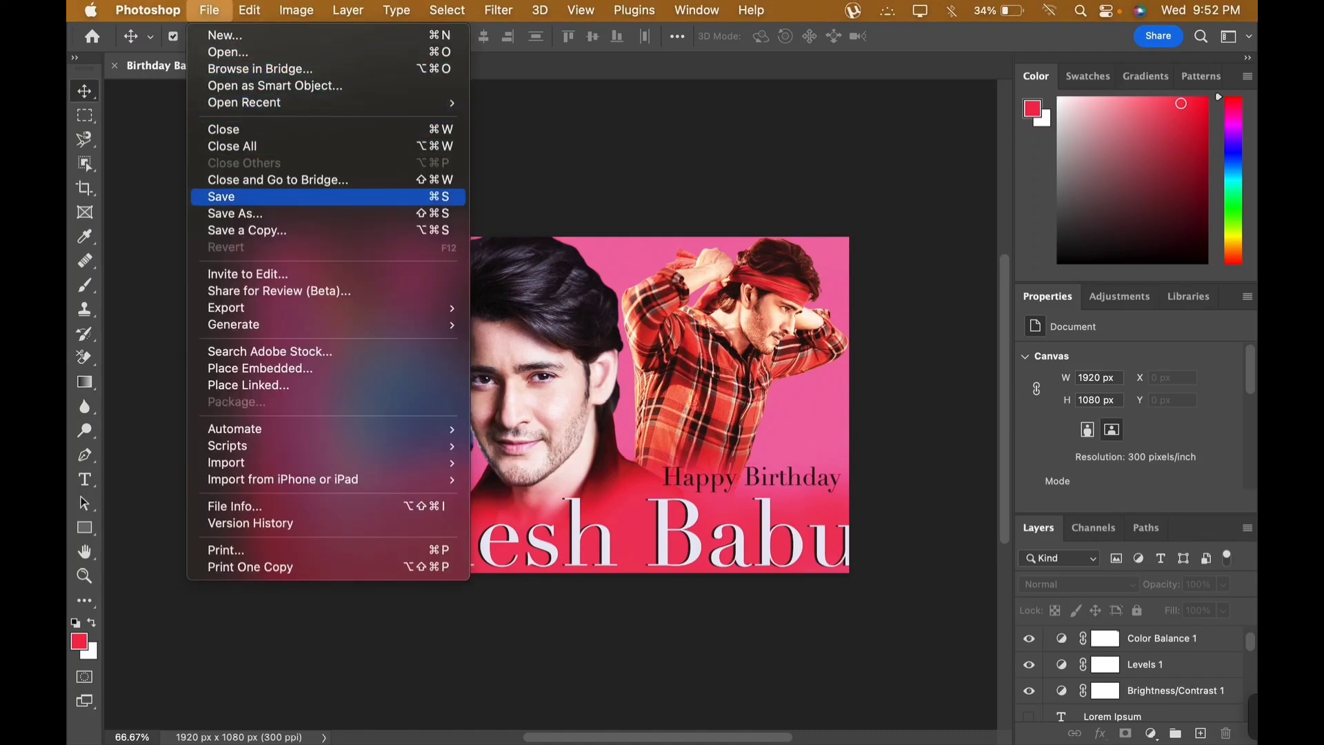
{"action": "left_click", "coordinate": [234, 213]}
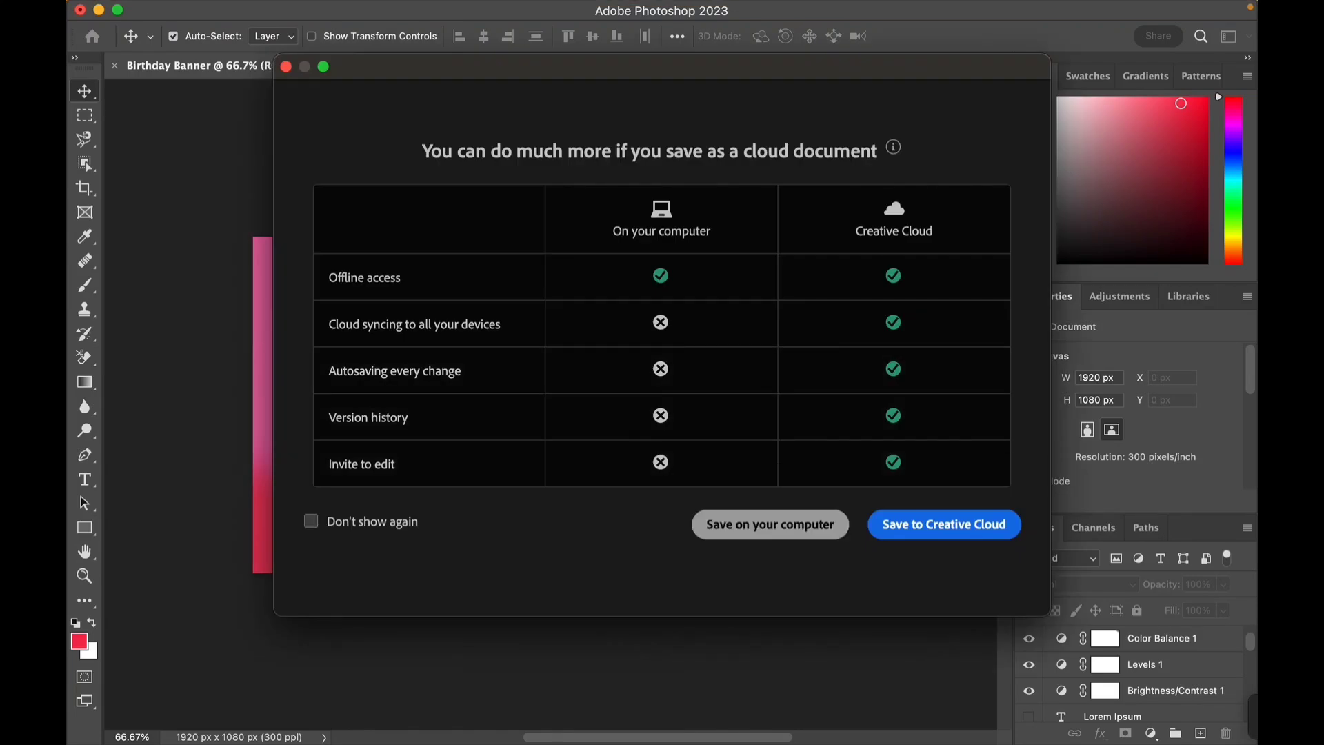
{"action": "left_click", "coordinate": [770, 524]}
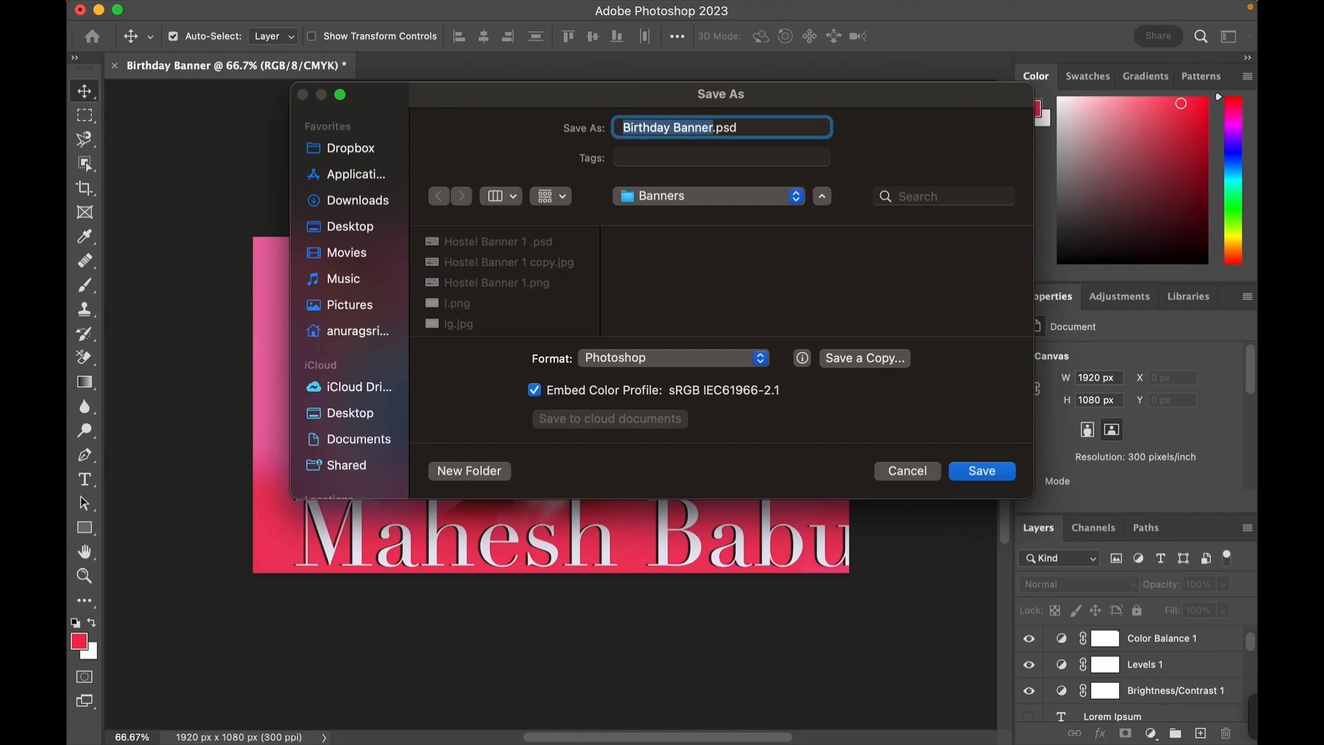
{"action": "left_click", "coordinate": [350, 226]}
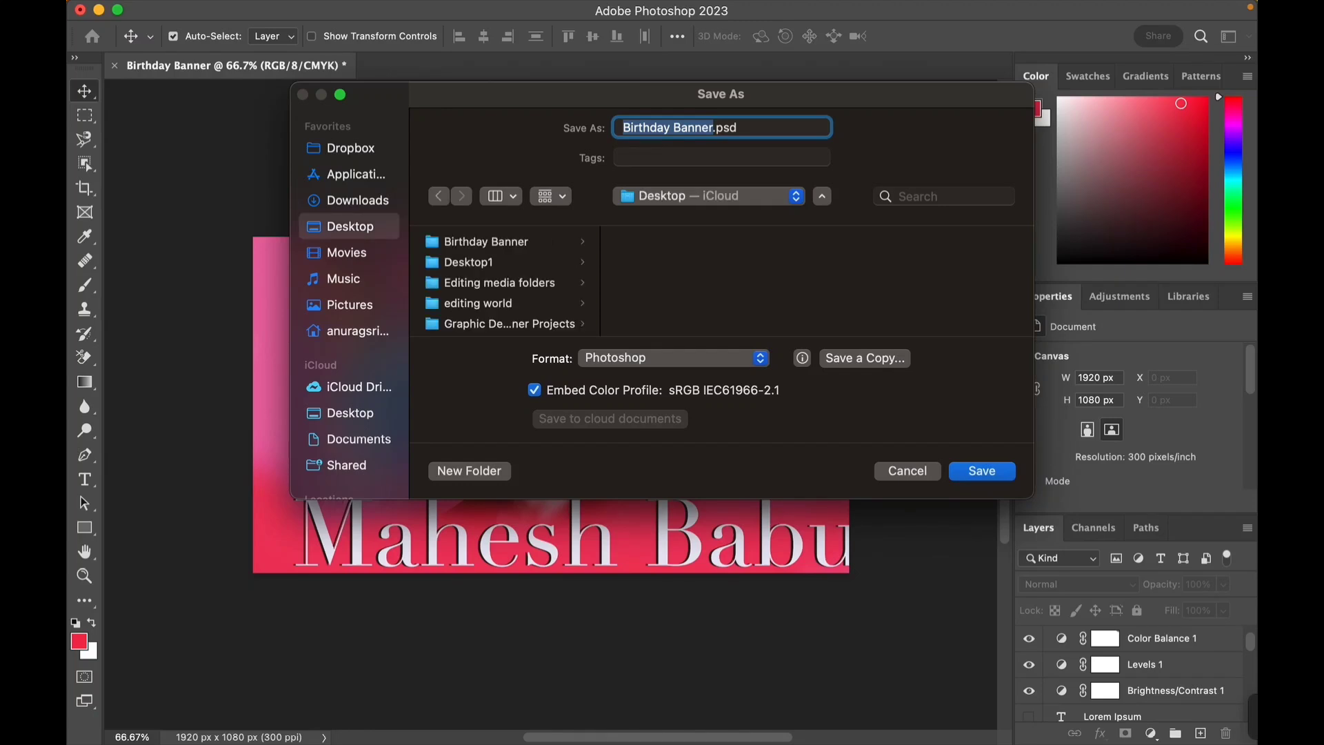
{"action": "left_click", "coordinate": [487, 243]}
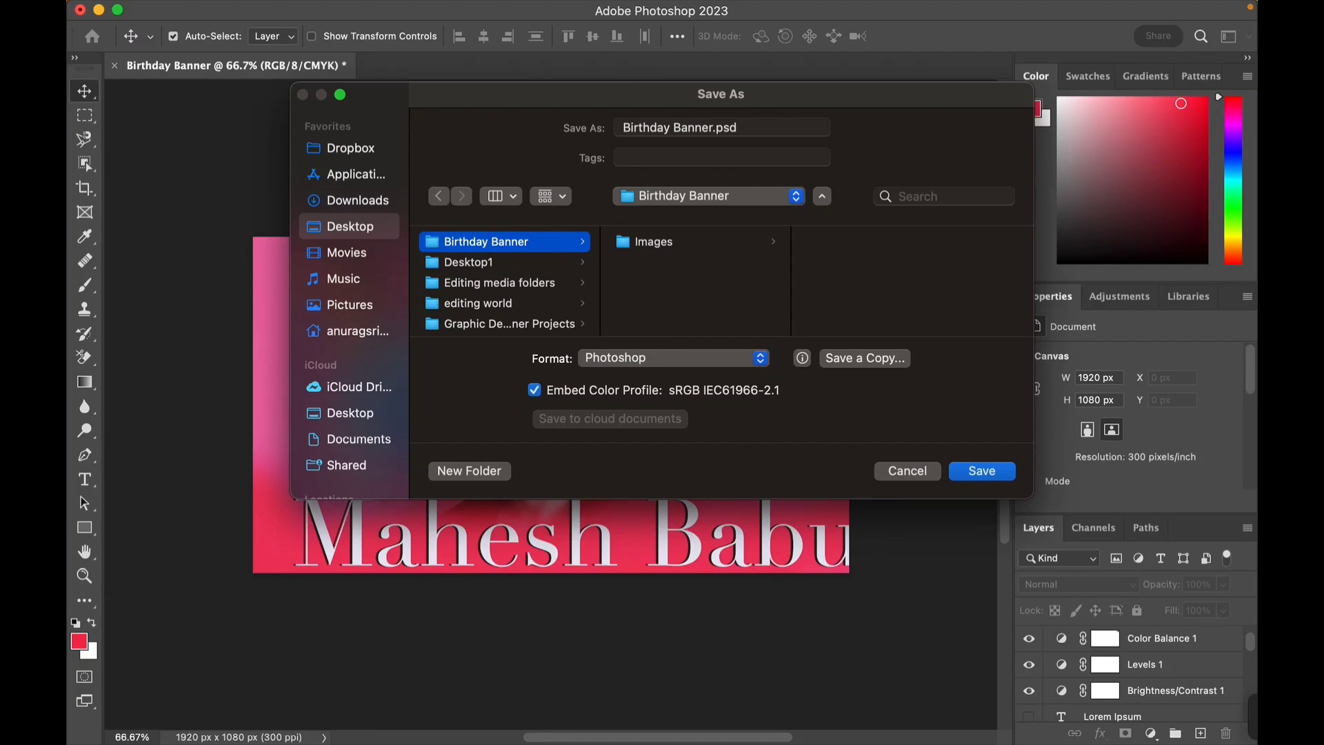
{"action": "left_click", "coordinate": [654, 242]}
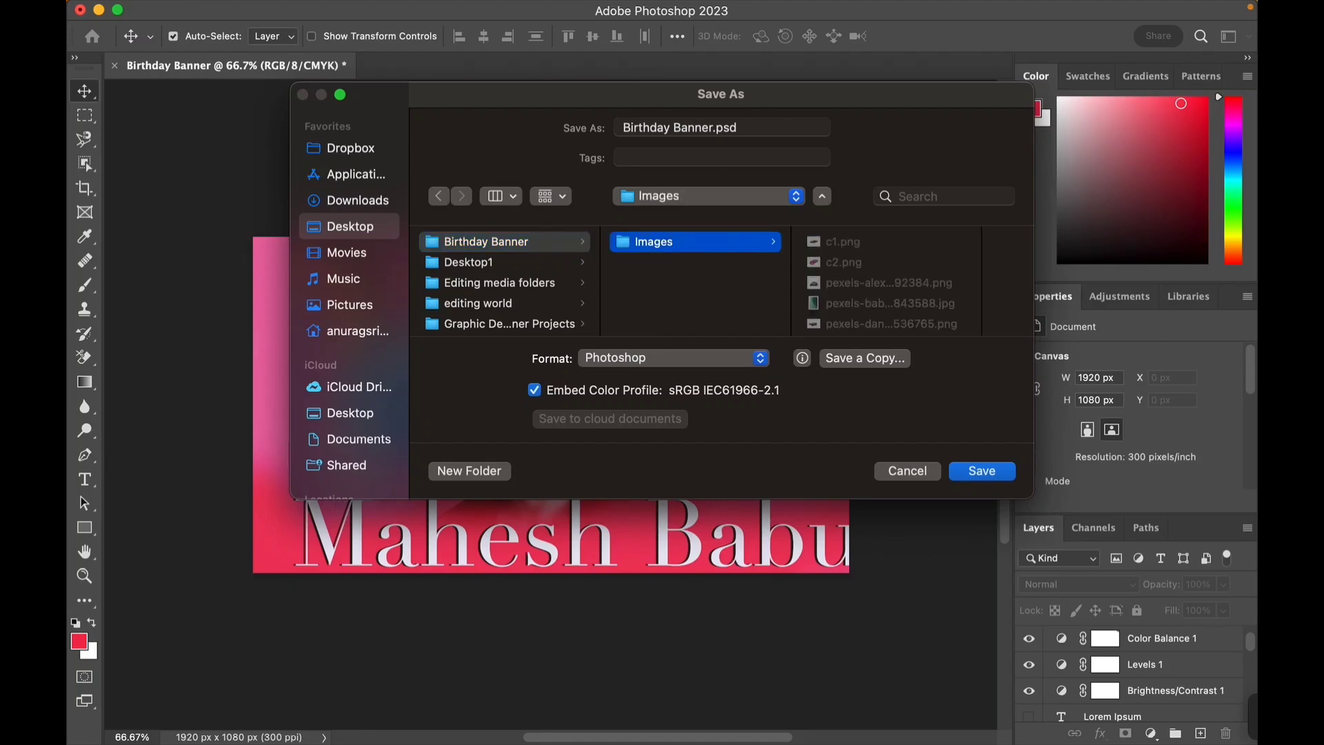
{"action": "left_click", "coordinate": [486, 242]}
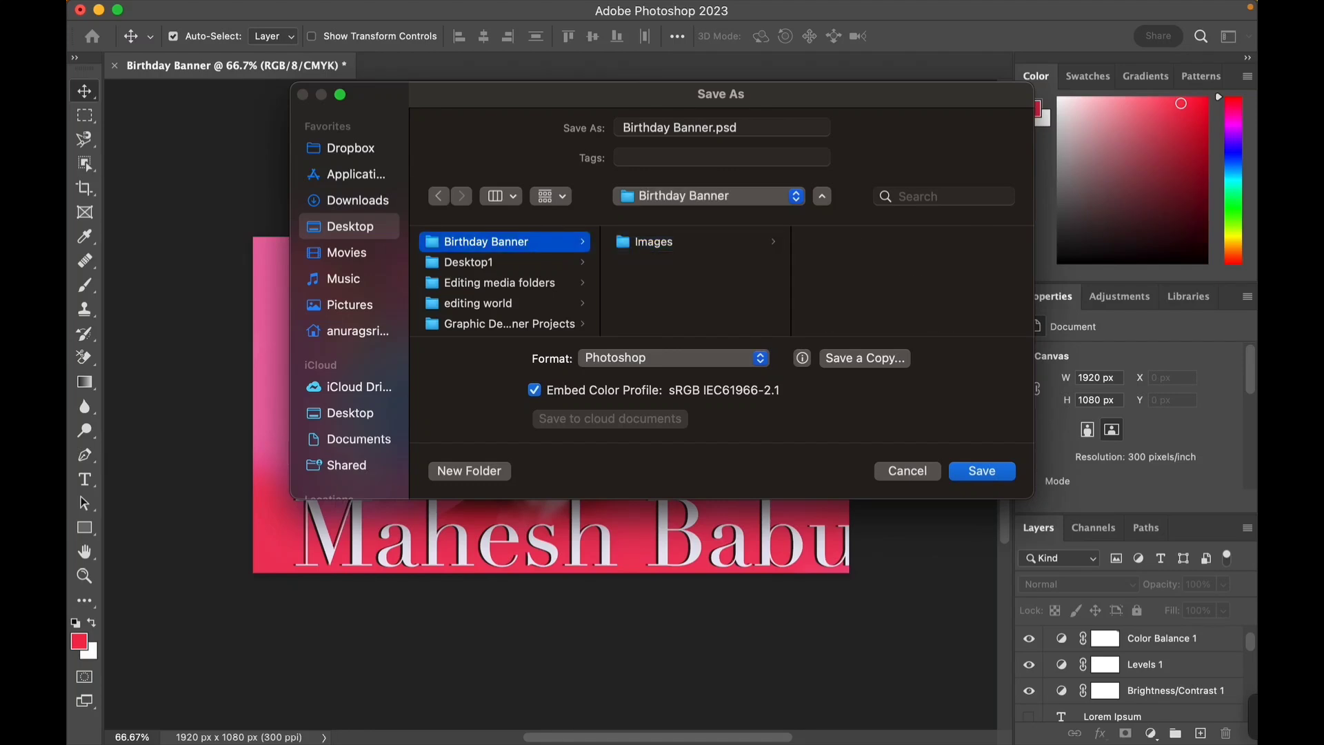
{"action": "left_click", "coordinate": [751, 128]}
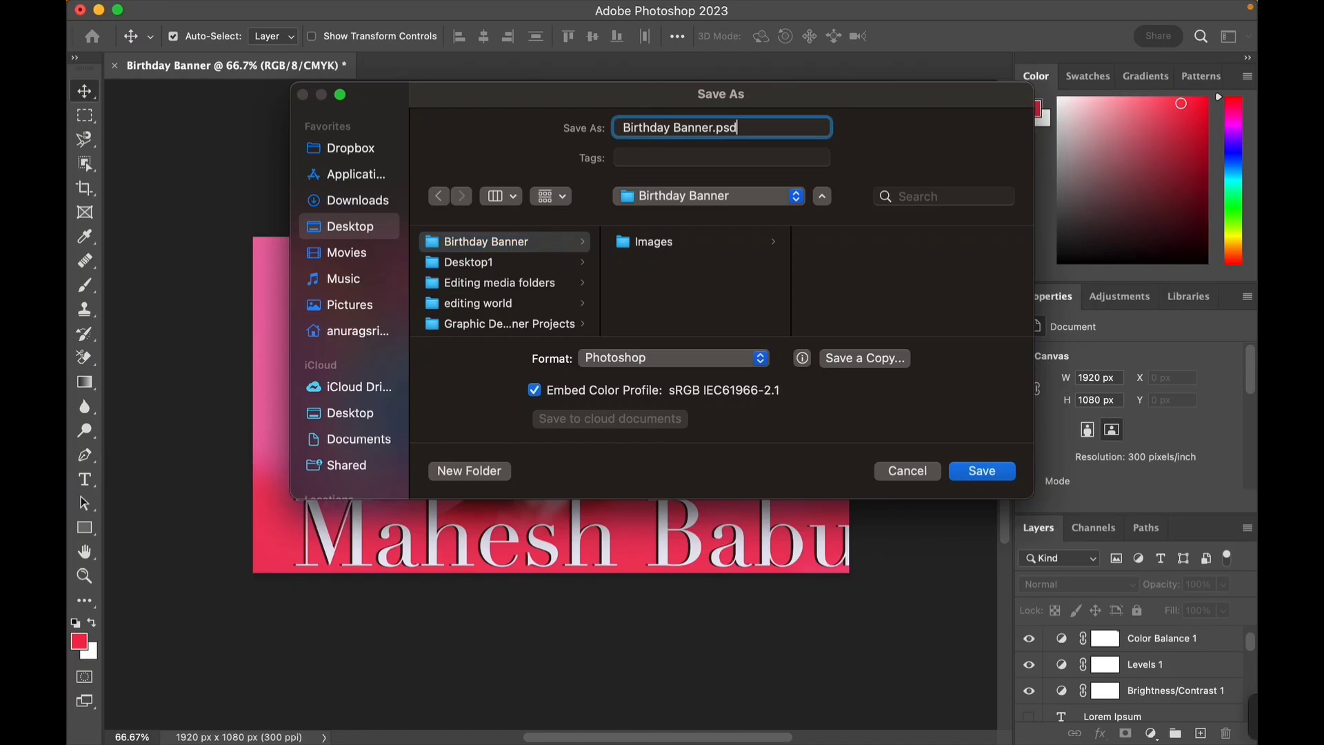
{"action": "key", "text": "BackSpace"}
{"action": "key", "text": "BackSpace"}
{"action": "key", "text": "BackSpace"}
{"action": "type", "text": "jpg"}
{"action": "left_click", "coordinate": [674, 358]}
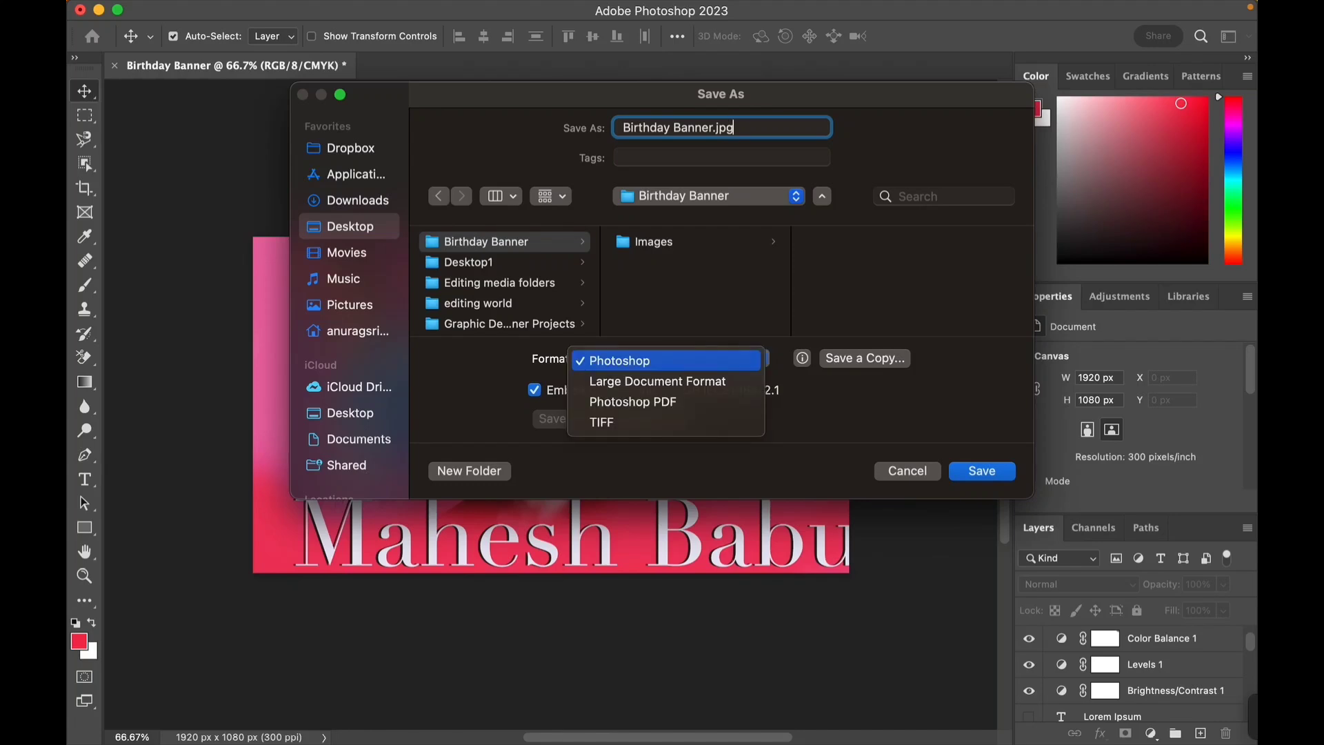
{"action": "left_click", "coordinate": [667, 360]}
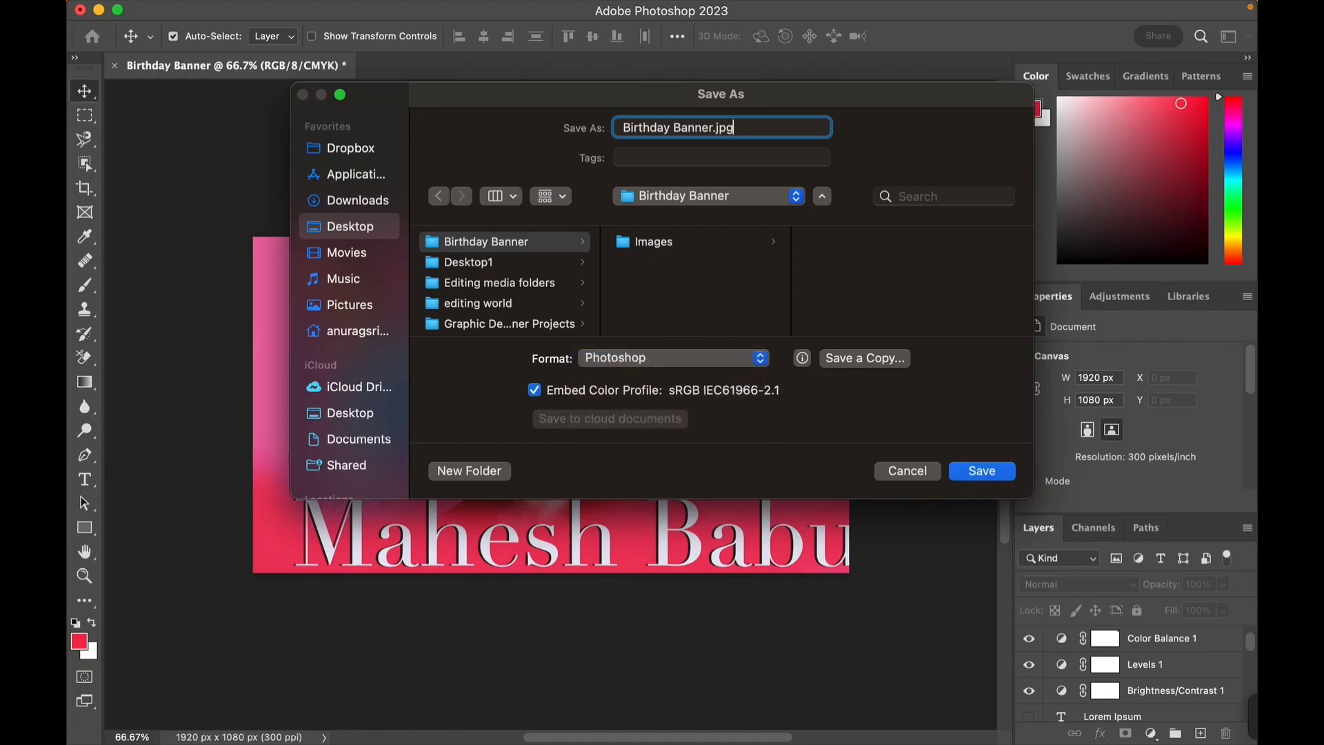
{"action": "key", "text": "Return"}
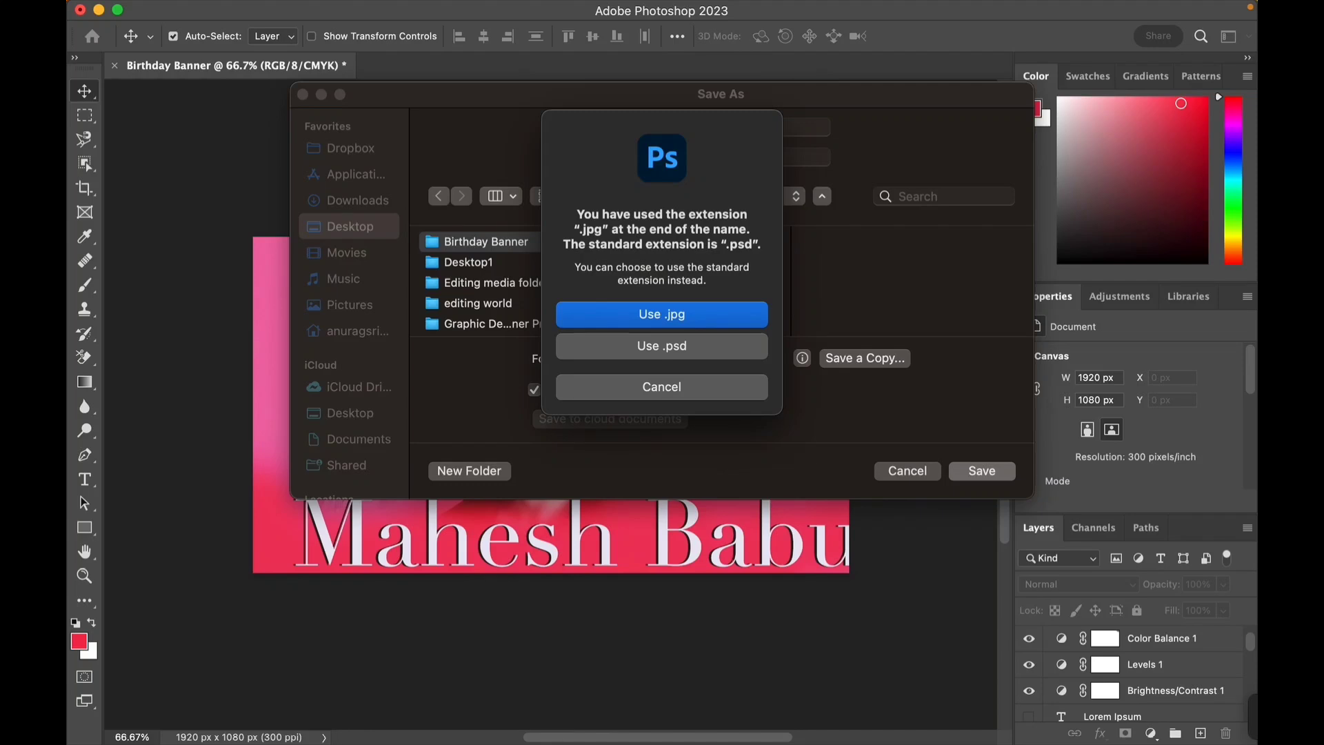
{"action": "key", "text": "Return"}
{"action": "key", "text": "Return"}
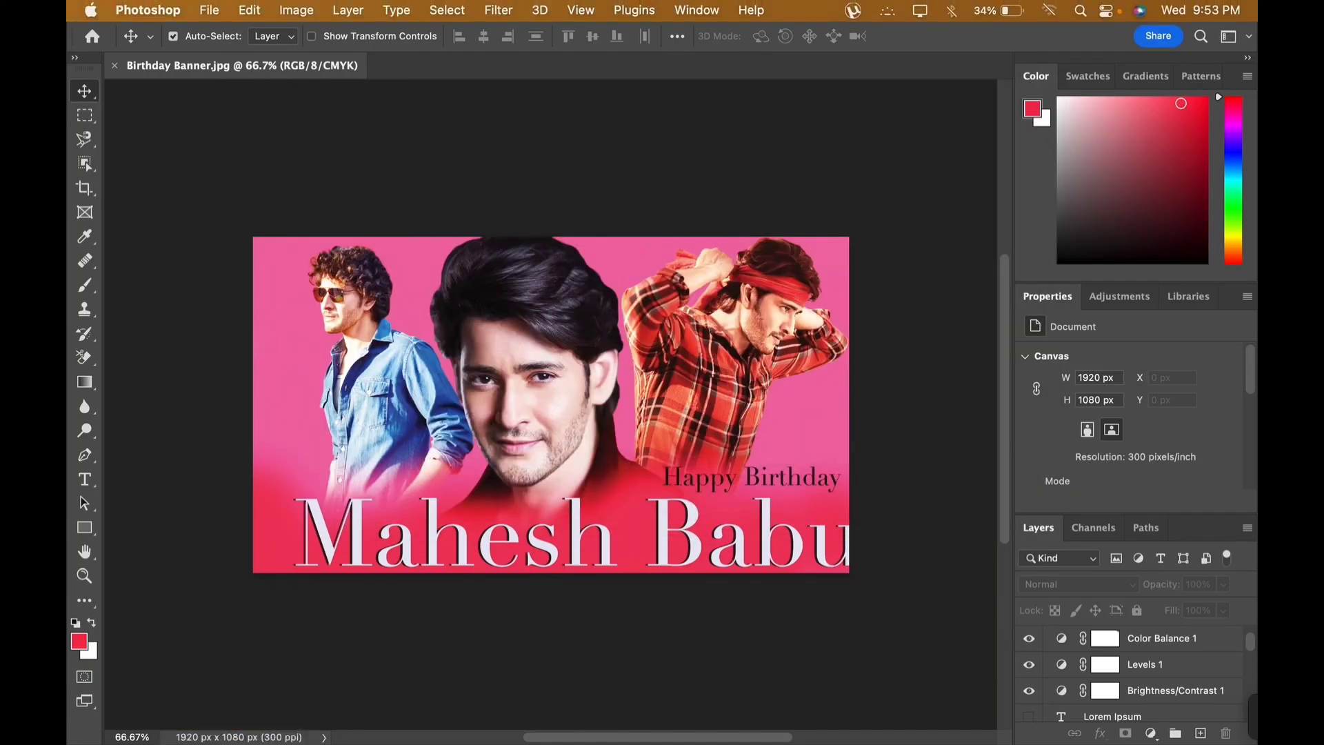
- Save the document as Birthday Banner.psd in the same Birthday Banner folder with Maximize Compatibility on
{"action": "left_click", "coordinate": [147, 10]}
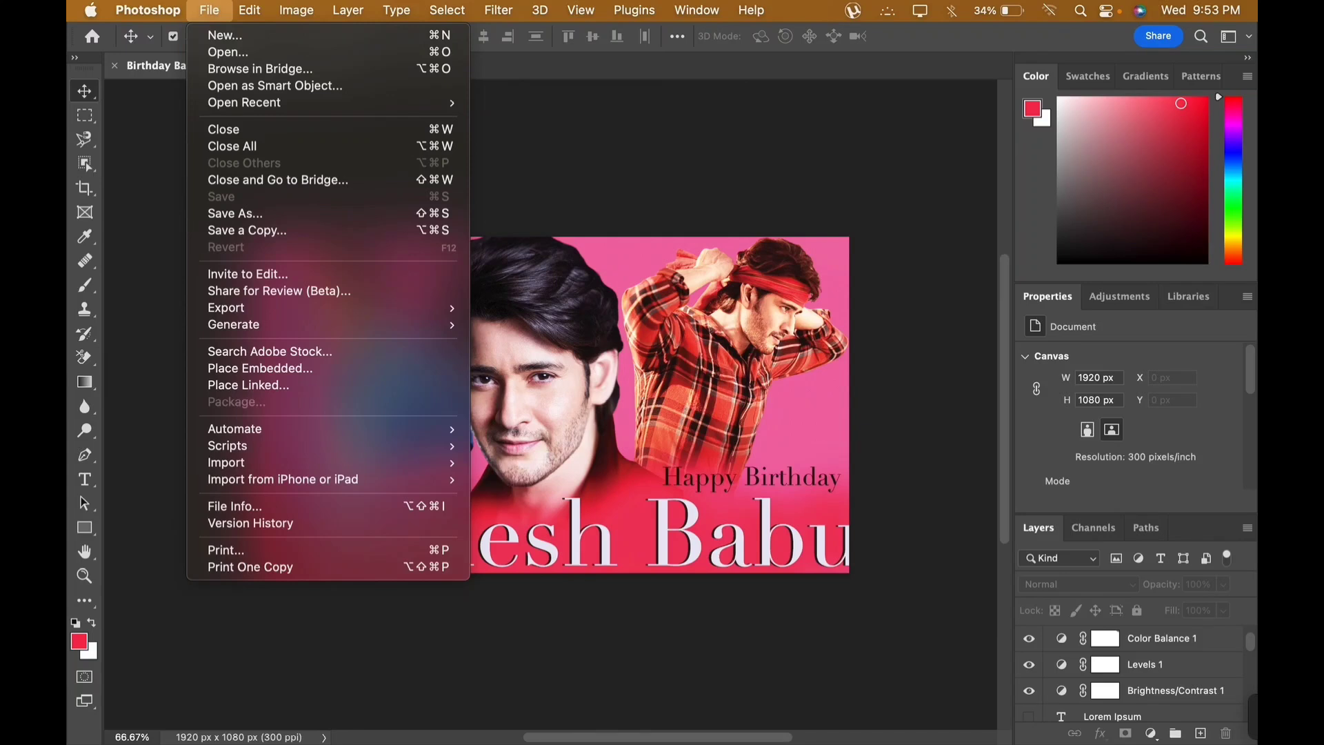
{"action": "left_click", "coordinate": [236, 213]}
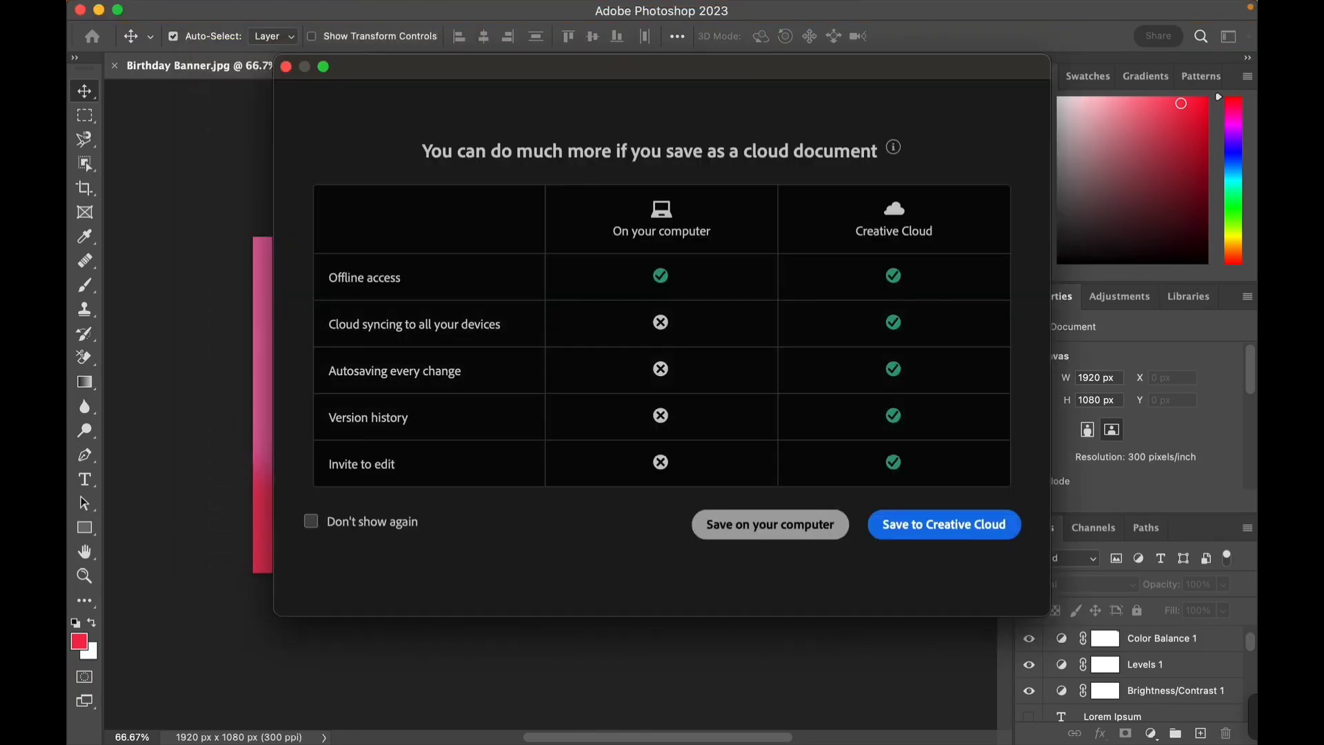
{"action": "left_click", "coordinate": [769, 524]}
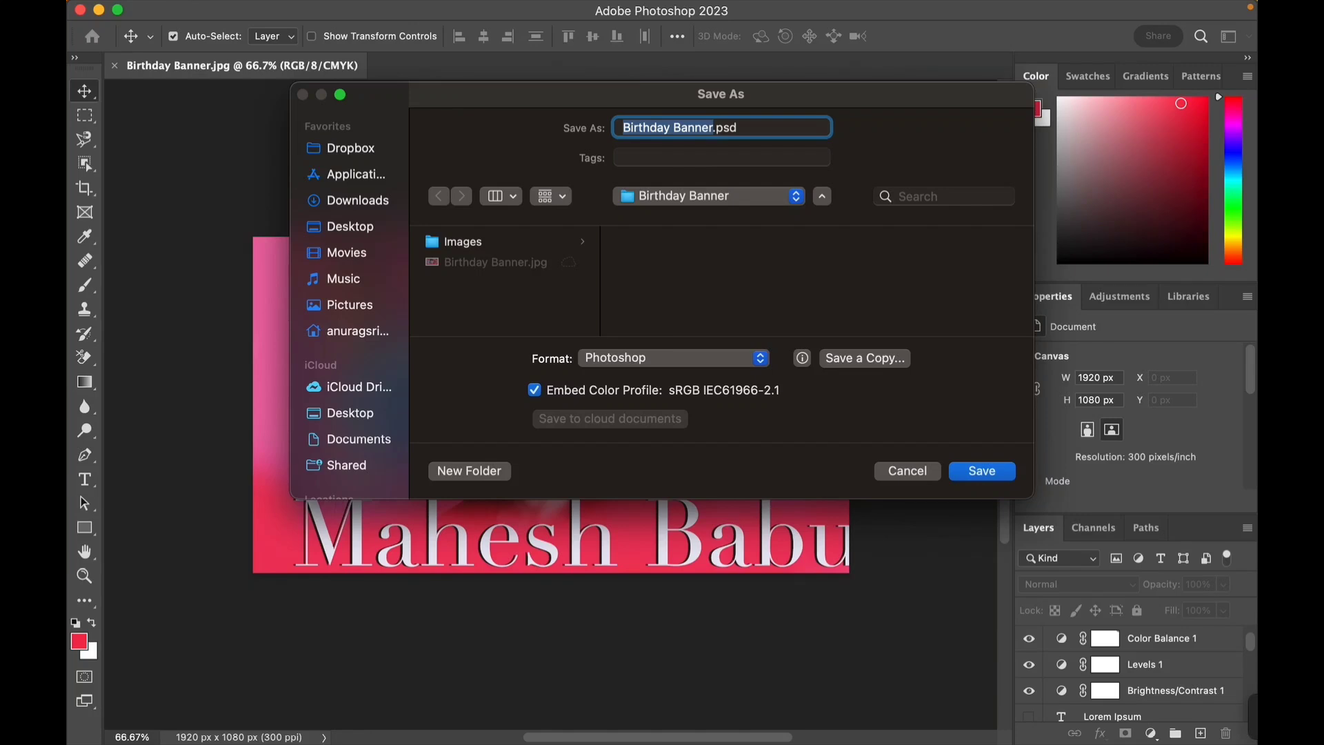
{"action": "left_click", "coordinate": [350, 227]}
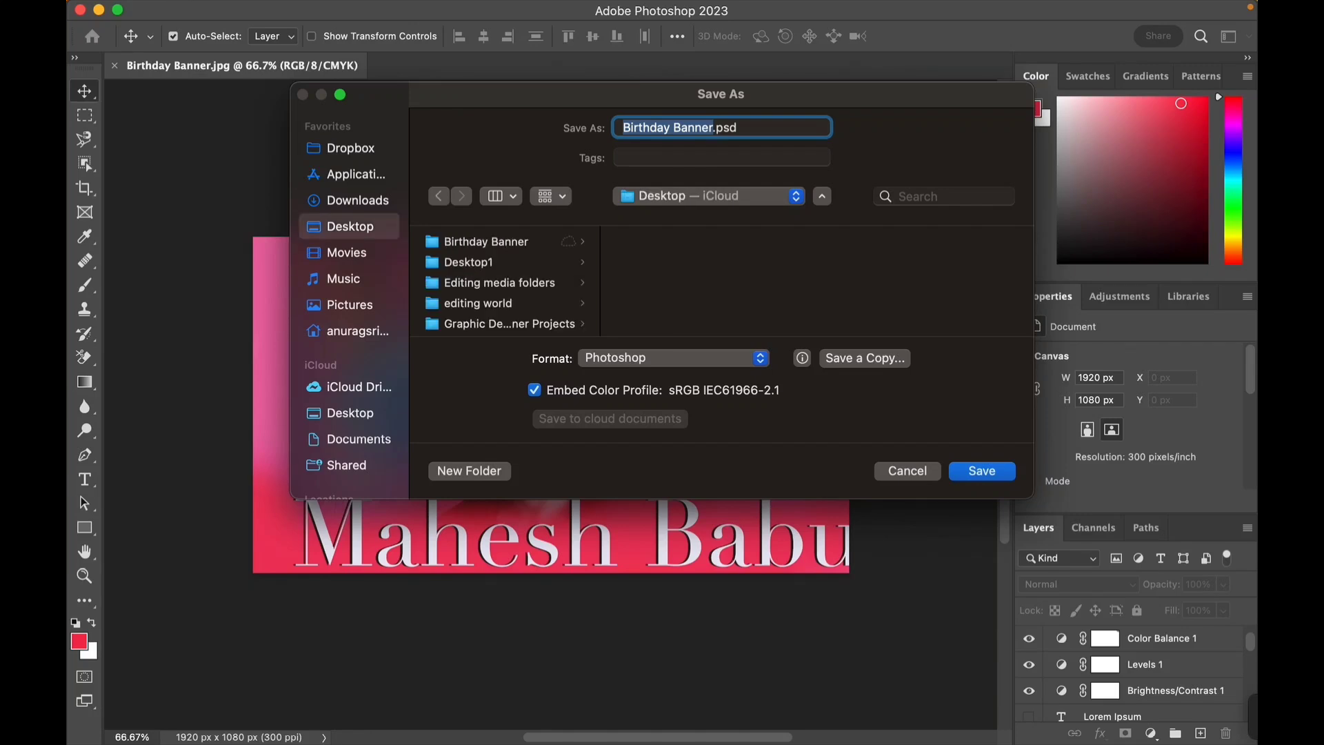
{"action": "left_click", "coordinate": [487, 242]}
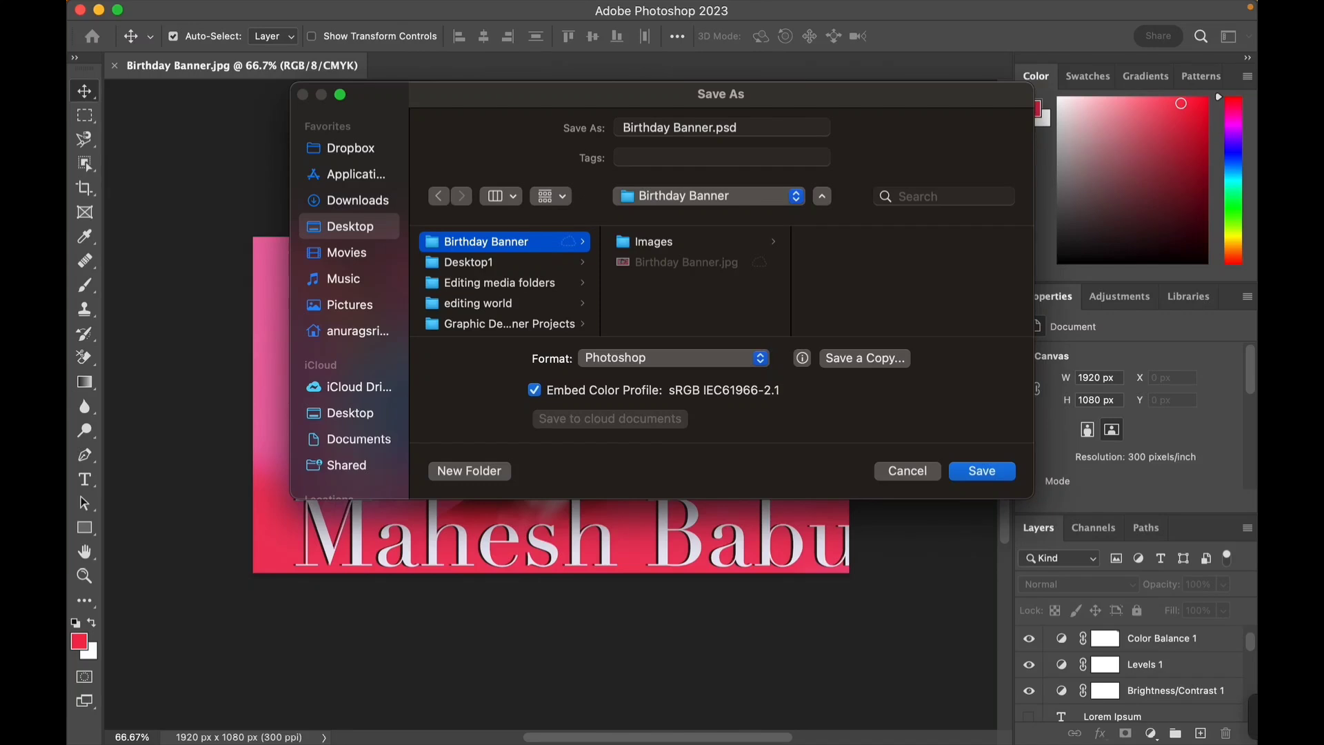
{"action": "key", "text": "Return"}
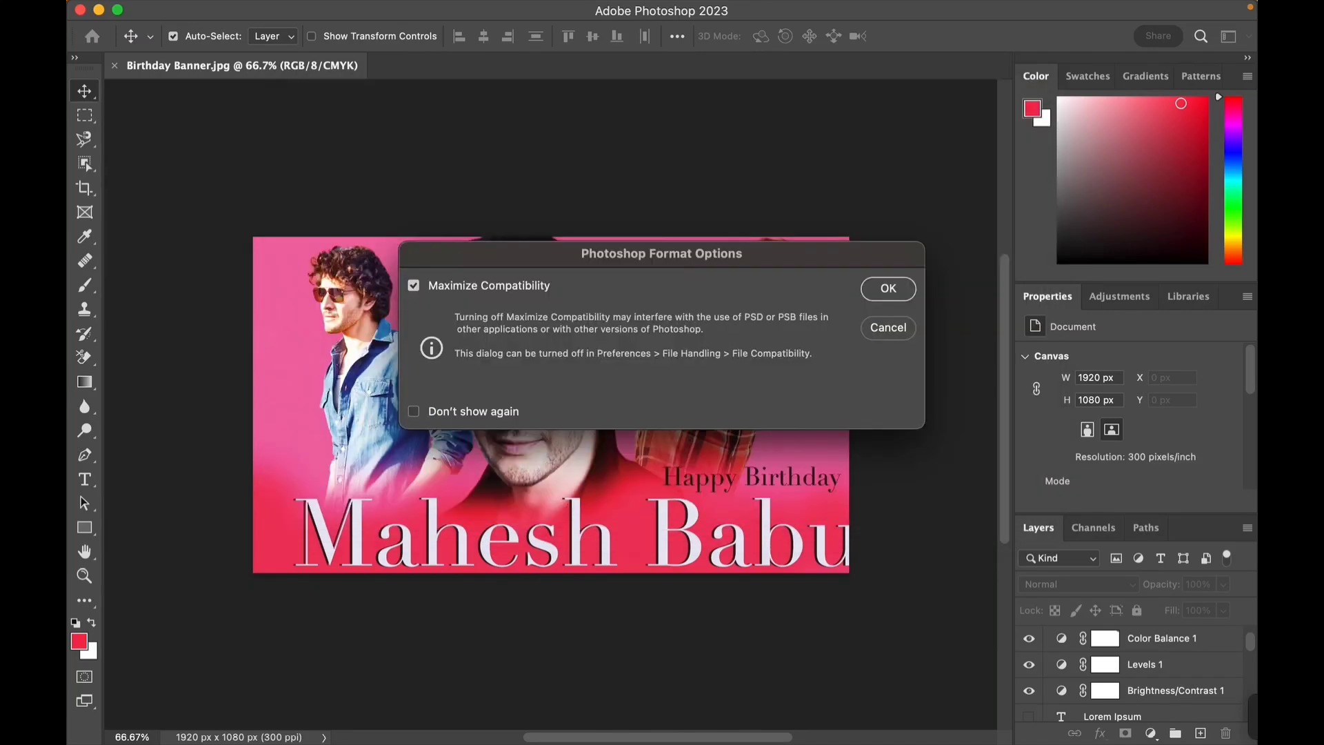
{"action": "key", "text": "Return"}
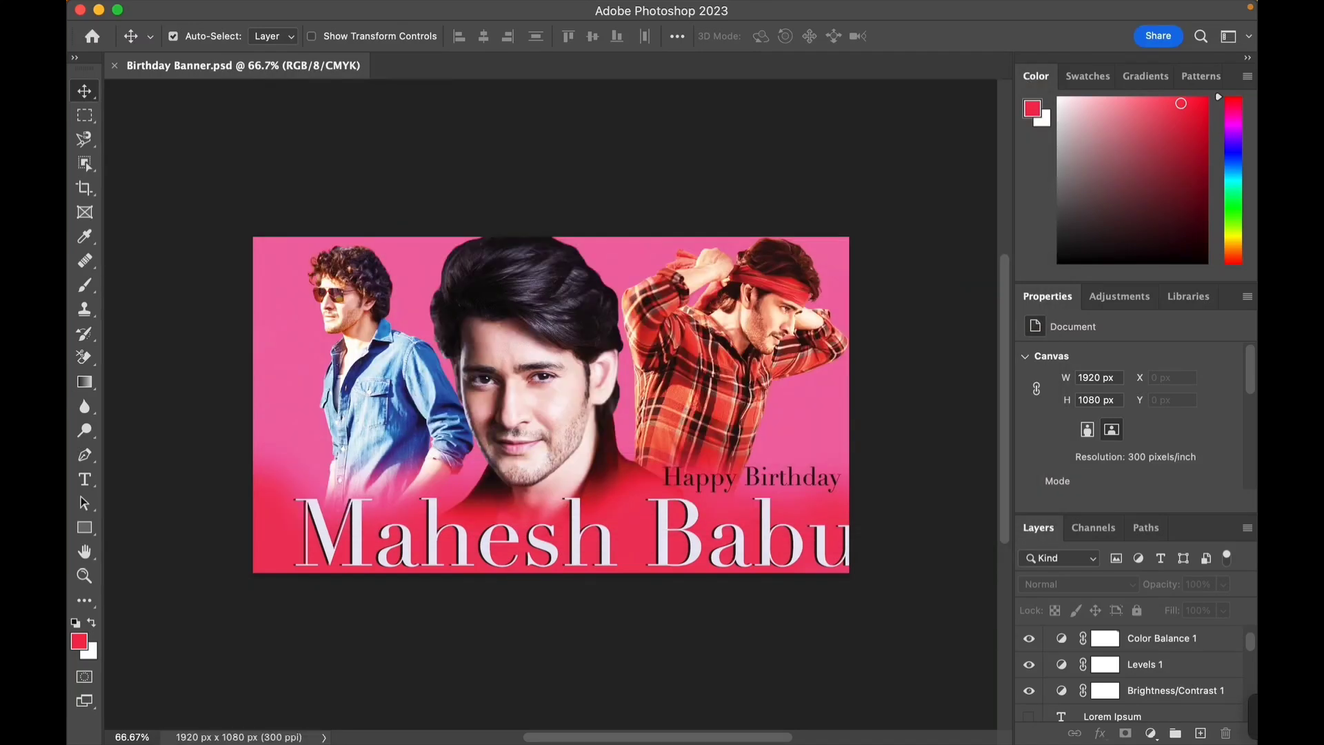
- Switch to Finder and open the exported Birthday Banner.jpg from the Birthday Banner folder
{"action": "scroll", "coordinate": [551, 405], "scroll_direction": "up", "scroll_amount": 2}
{"action": "scroll", "coordinate": [551, 405], "scroll_direction": "up", "scroll_amount": 3}
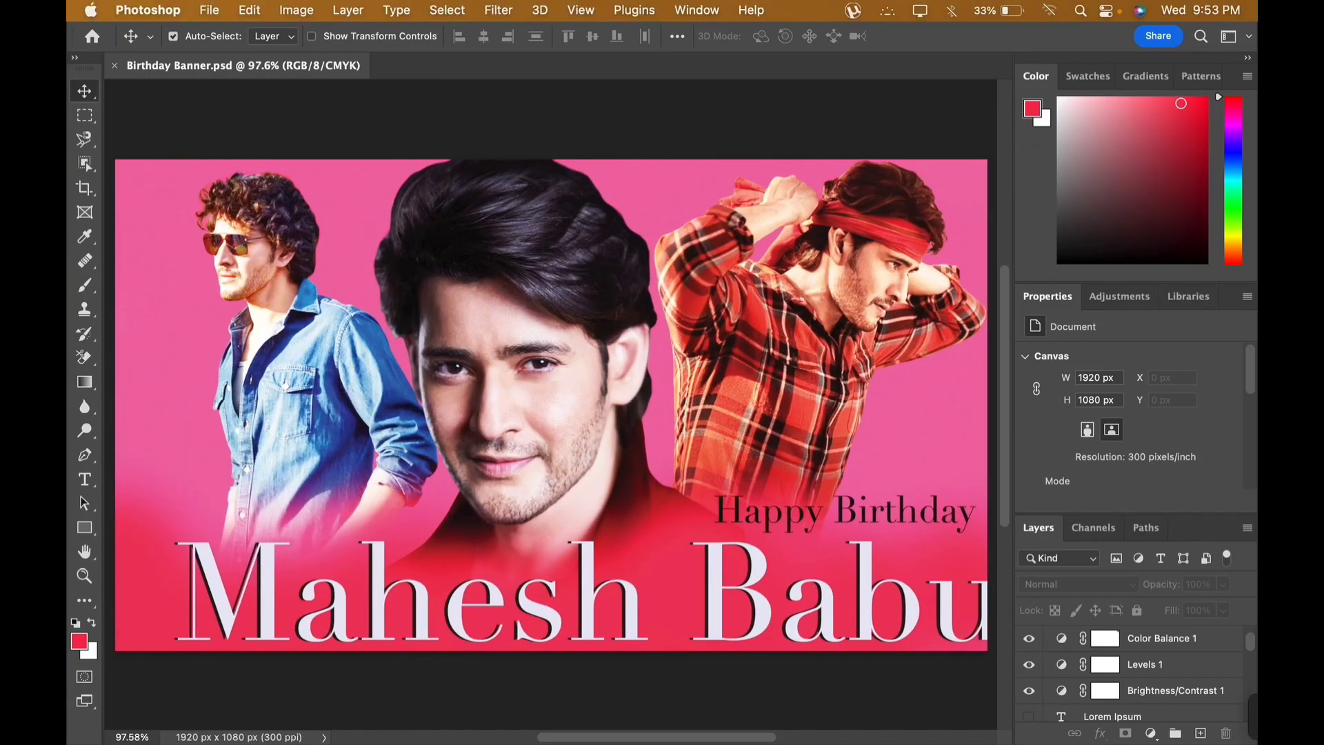
{"action": "mouse_move", "coordinate": [1250, 719]}
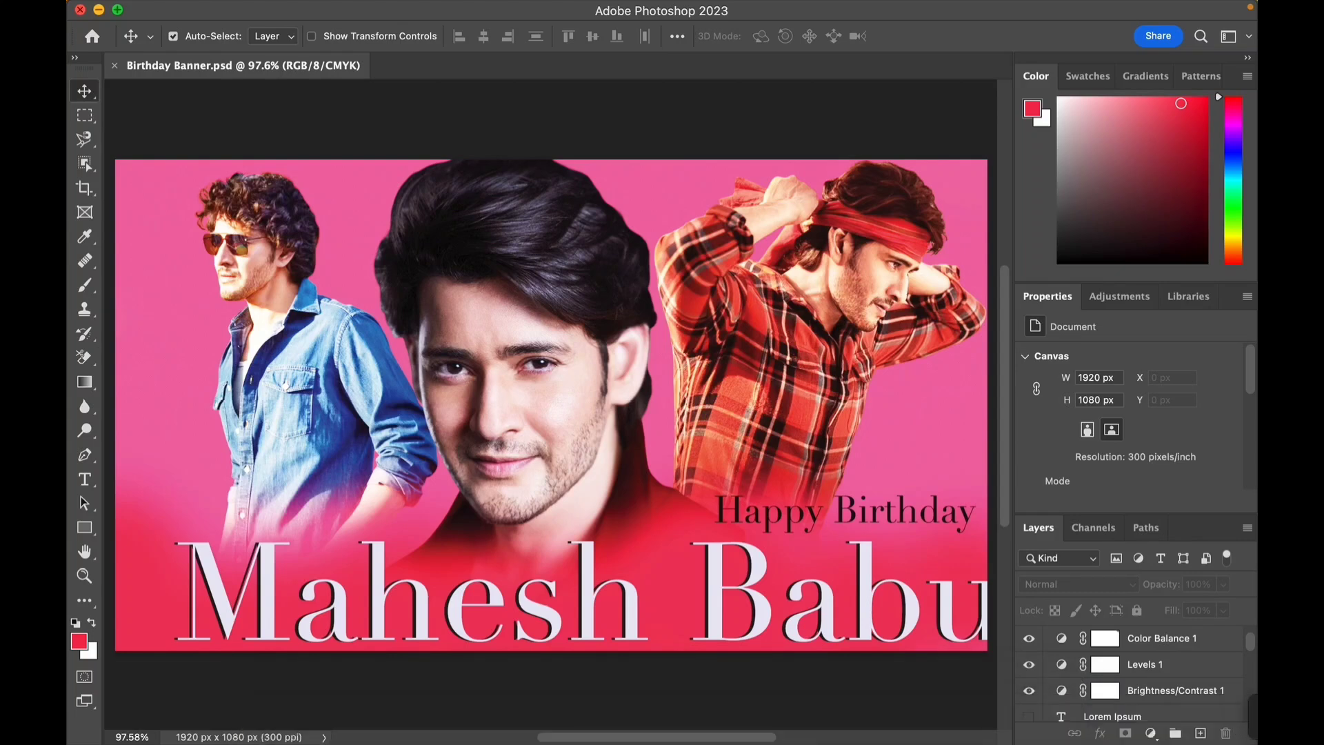
{"action": "left_click", "coordinate": [99, 10]}
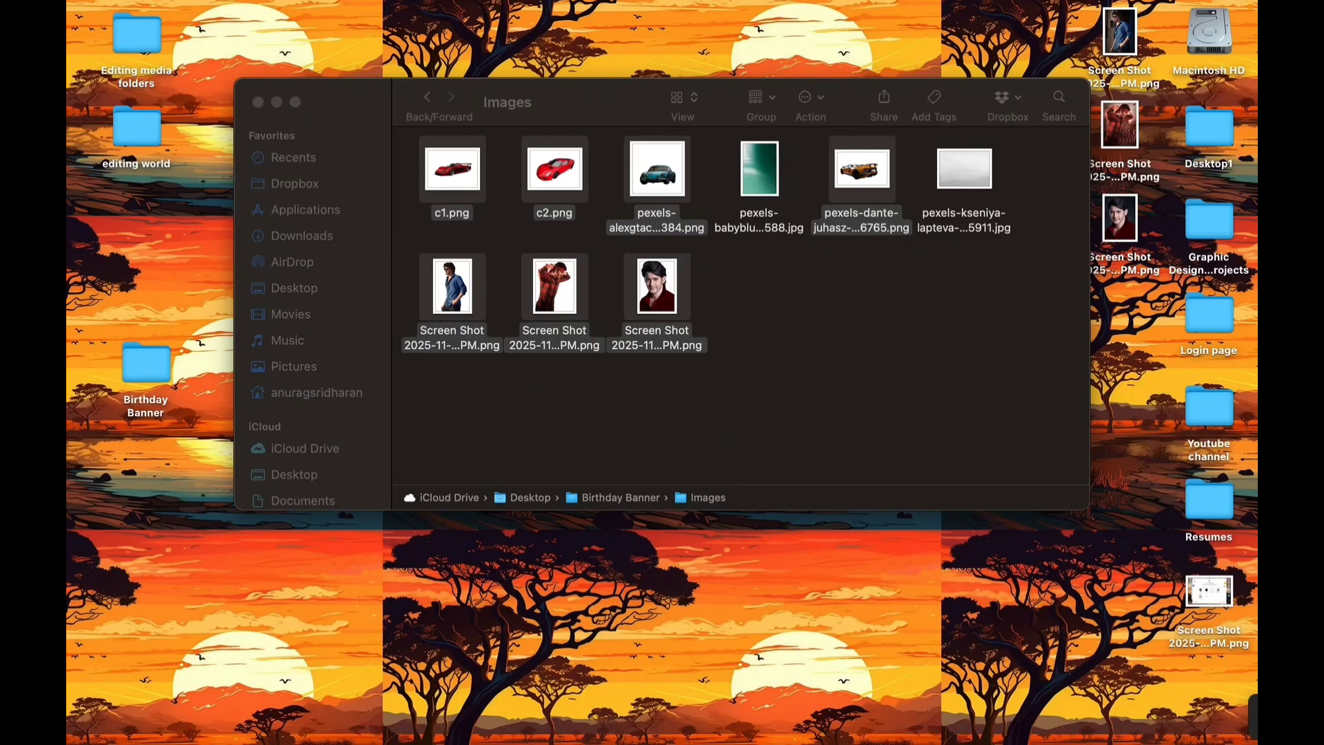
{"action": "left_click", "coordinate": [427, 97]}
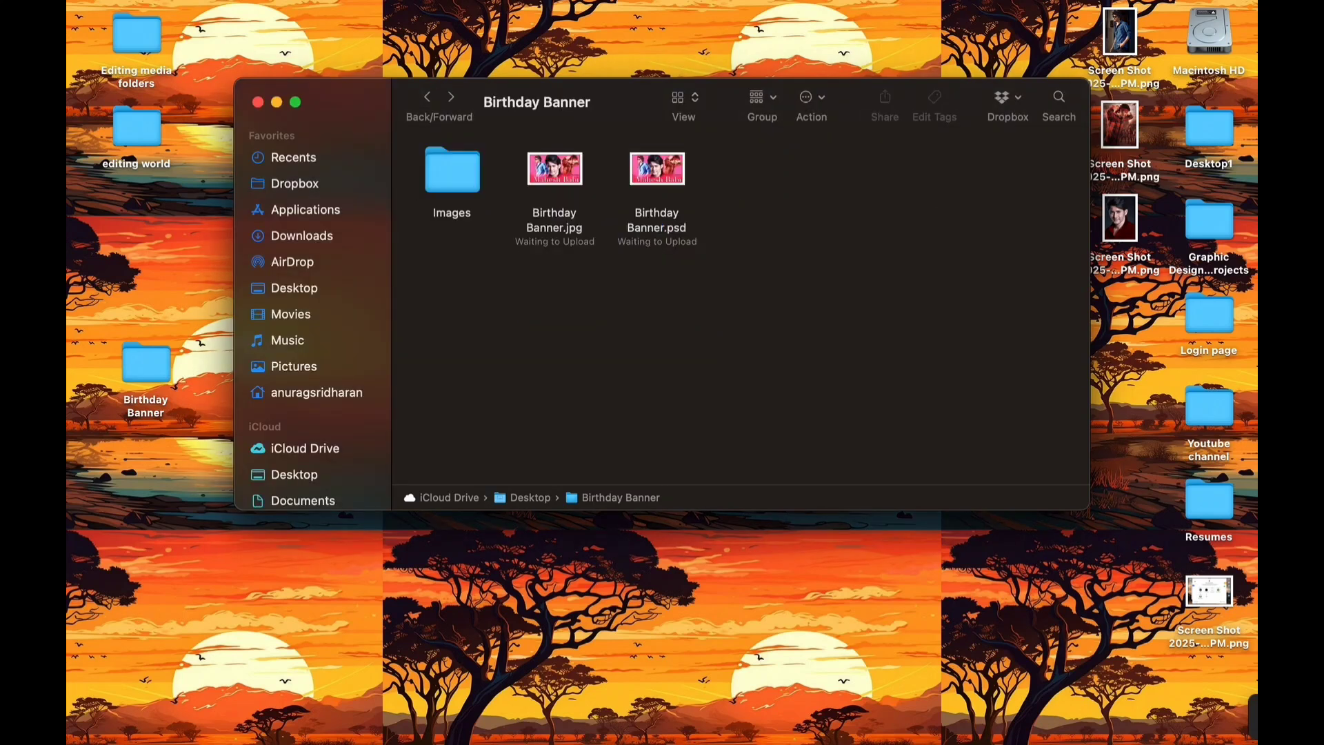
{"action": "double_click", "coordinate": [554, 169]}
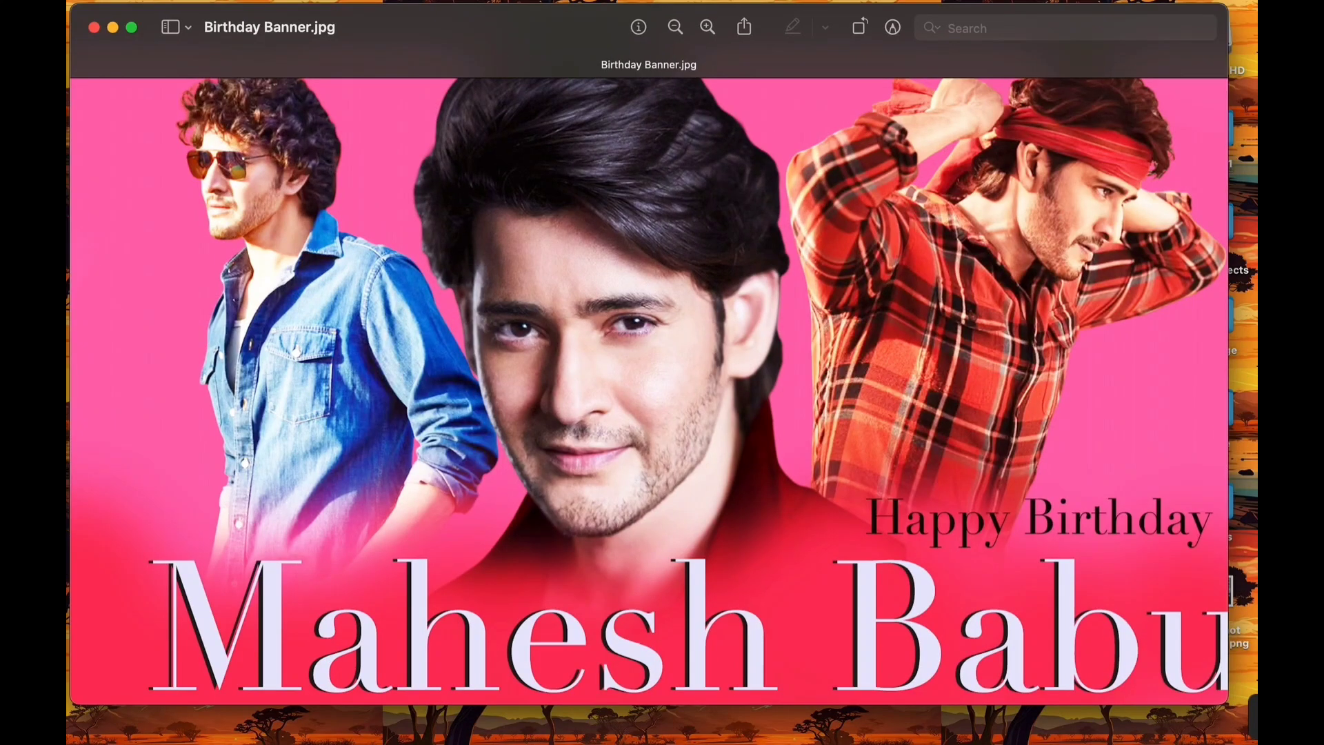
- View the exported JPG full screen and zoom in and out to inspect it
{"action": "left_click", "coordinate": [131, 28]}
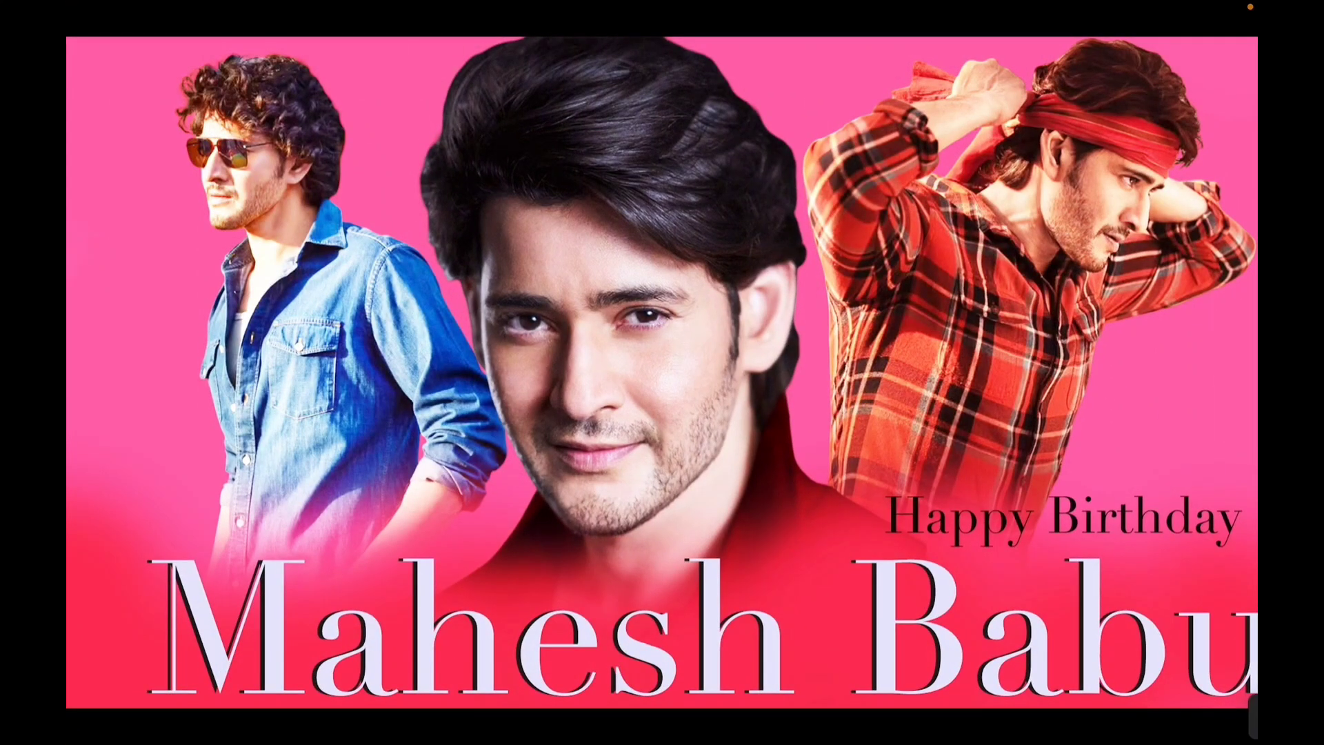
{"action": "scroll", "coordinate": [497, 224], "scroll_direction": "up", "scroll_amount": 5}
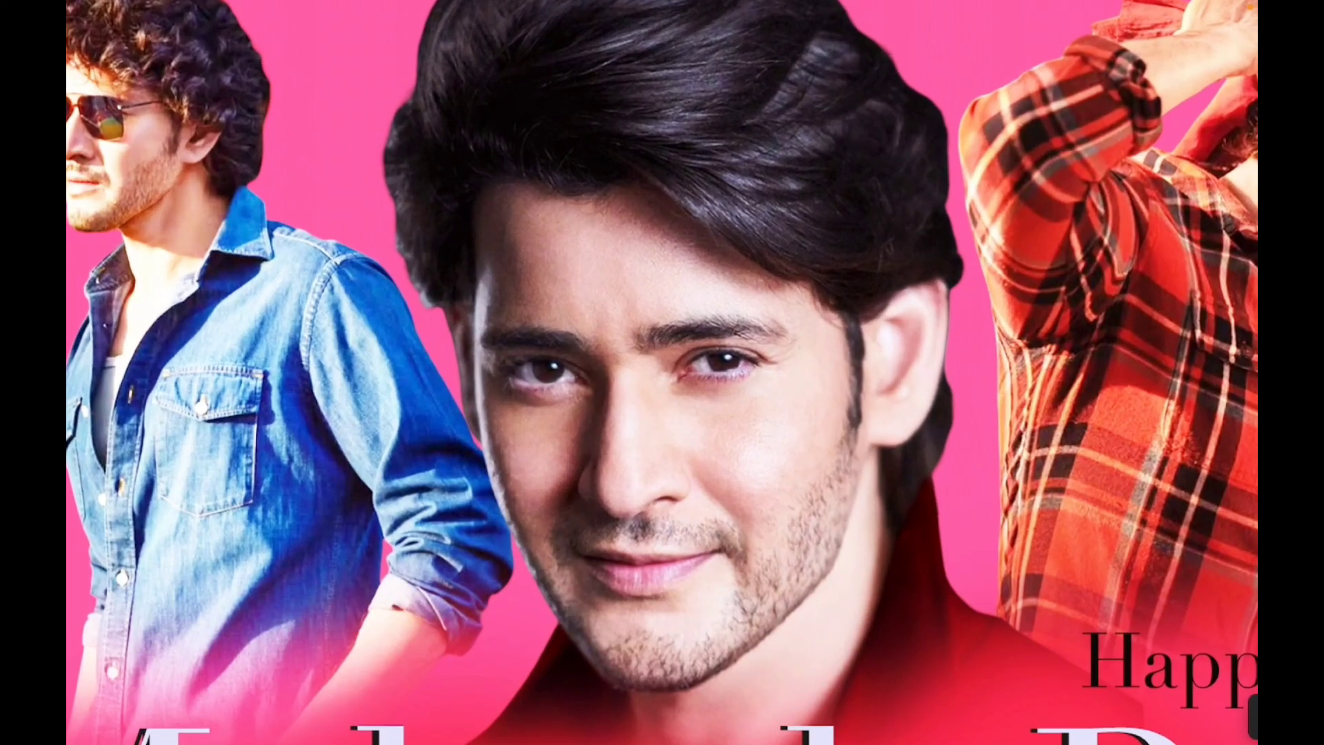
{"action": "scroll", "coordinate": [662, 372], "scroll_direction": "down", "scroll_amount": 5}
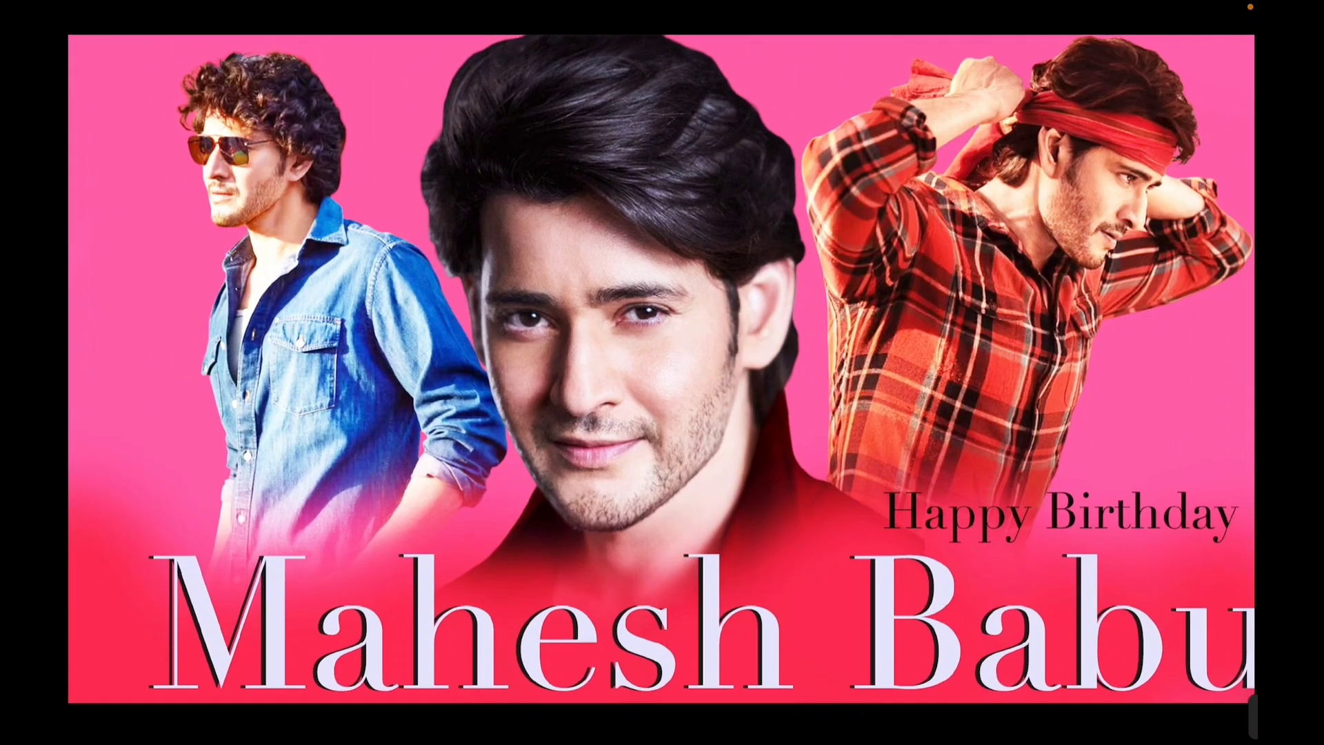
{"action": "scroll", "coordinate": [662, 373], "scroll_direction": "down", "scroll_amount": 3}
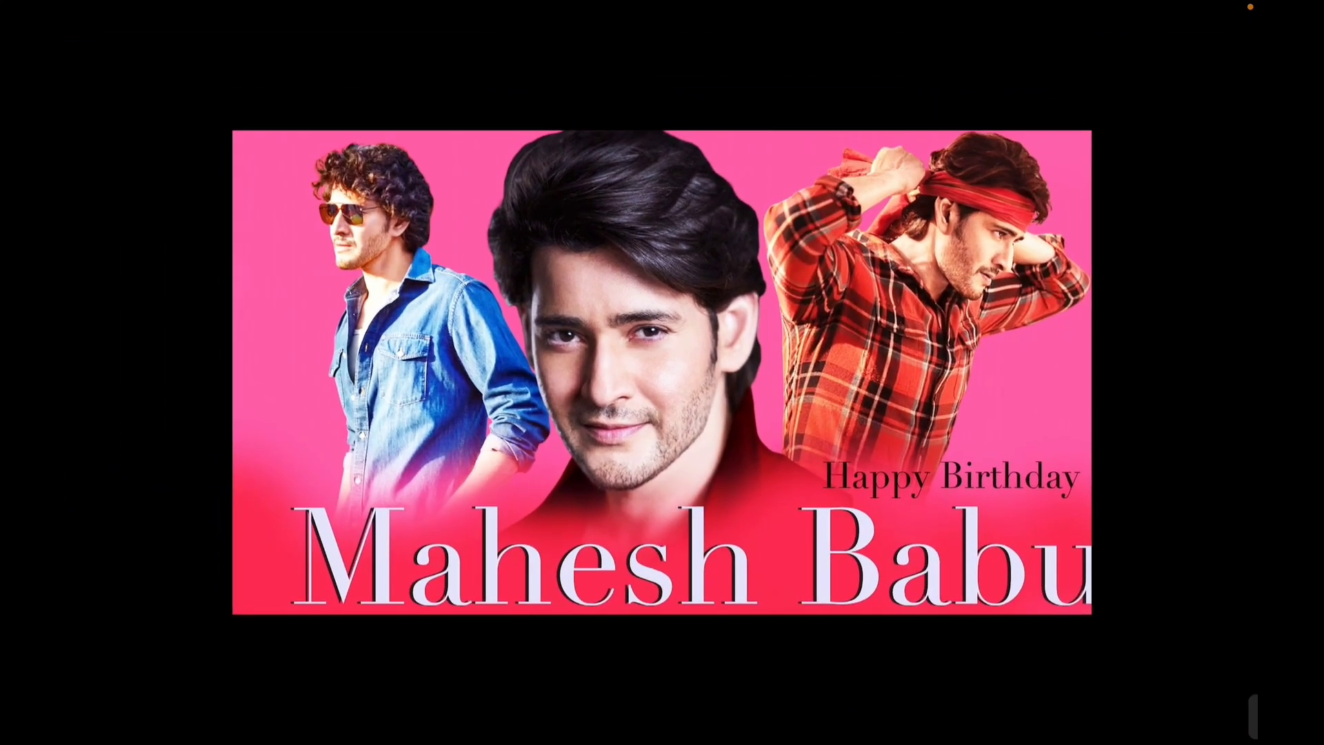